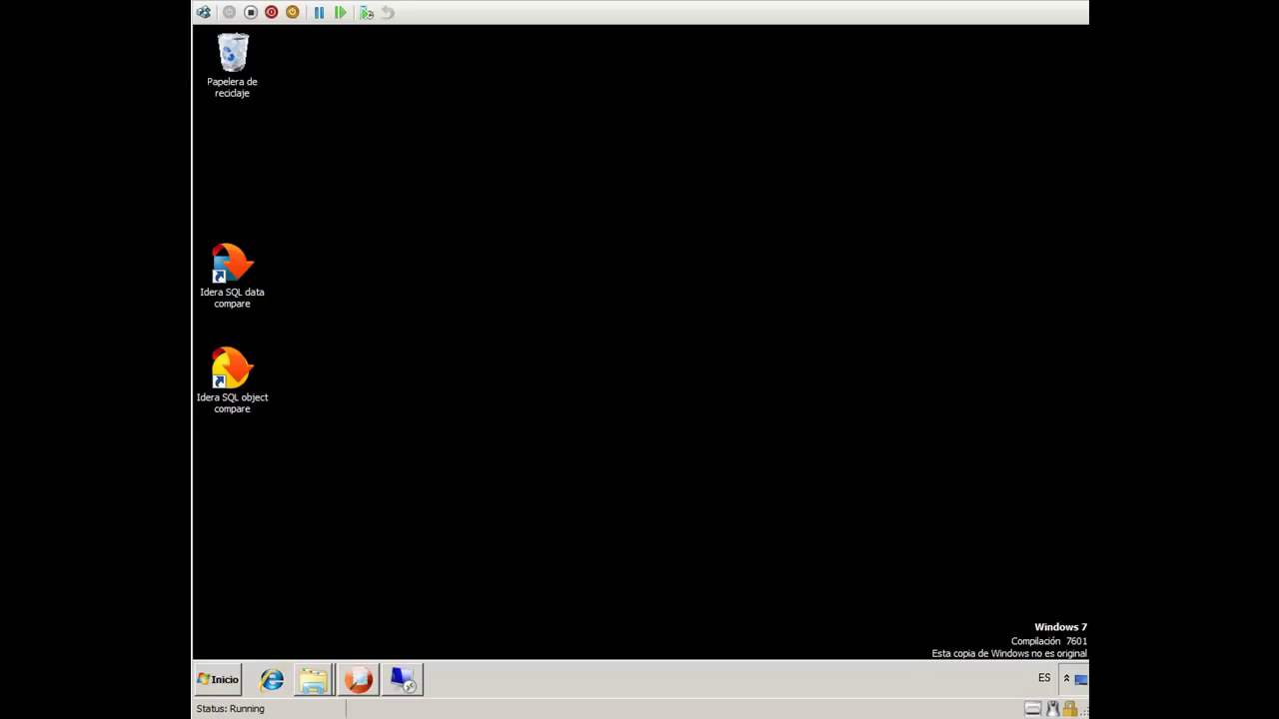
Switch to the dshv19 remote session, connect Management Studio to the DSHV19 database engine, and review its list of databases
mouse_move(358, 680)
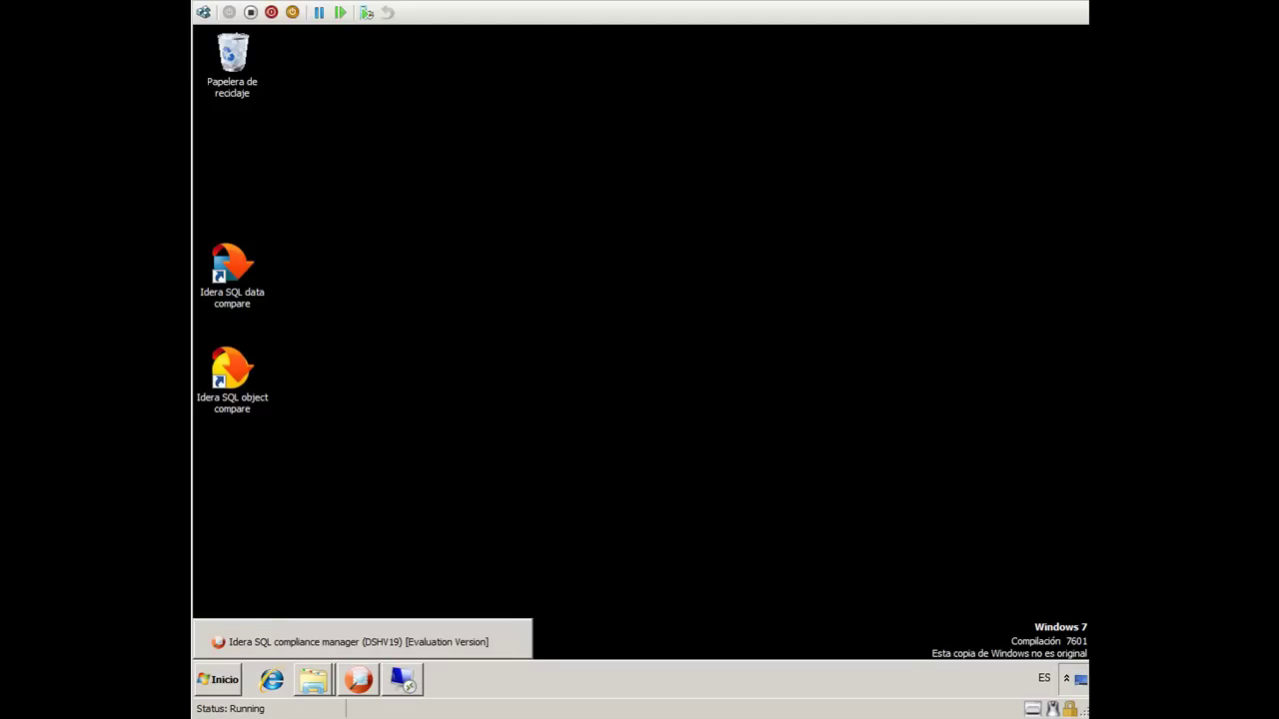
click(402, 679)
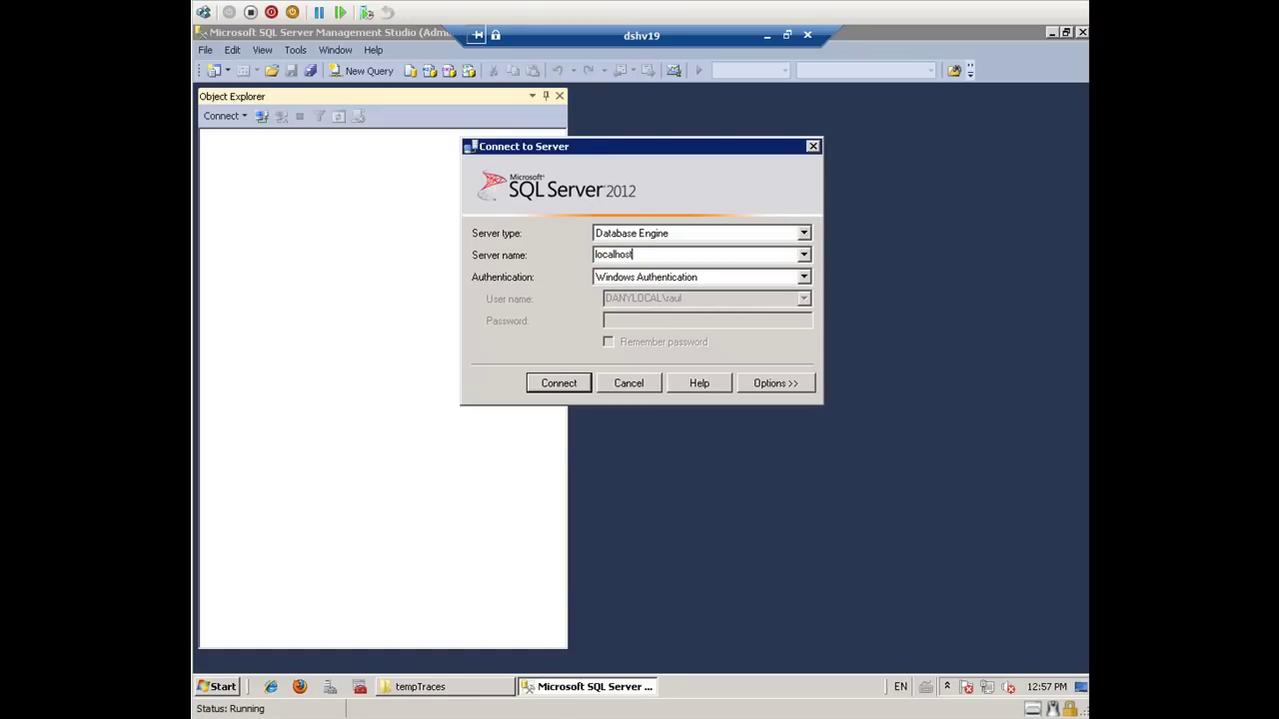
text(DSHV19)
key(Return)
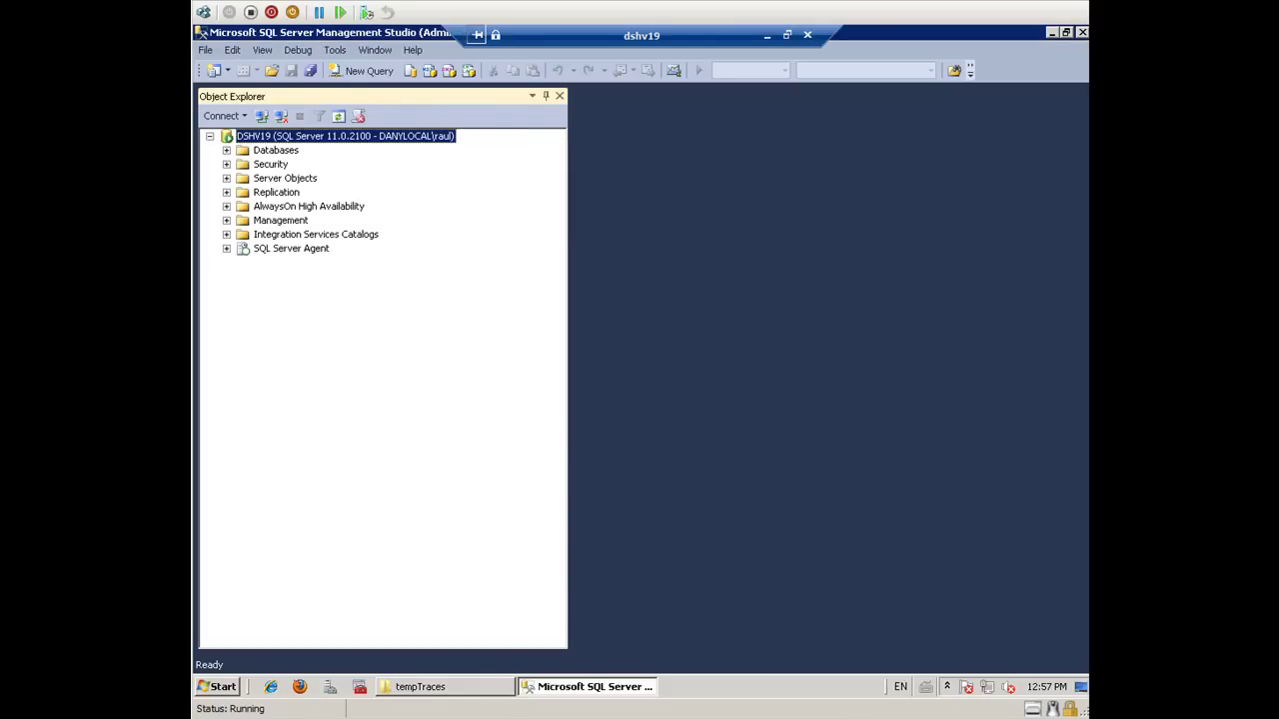
click(227, 150)
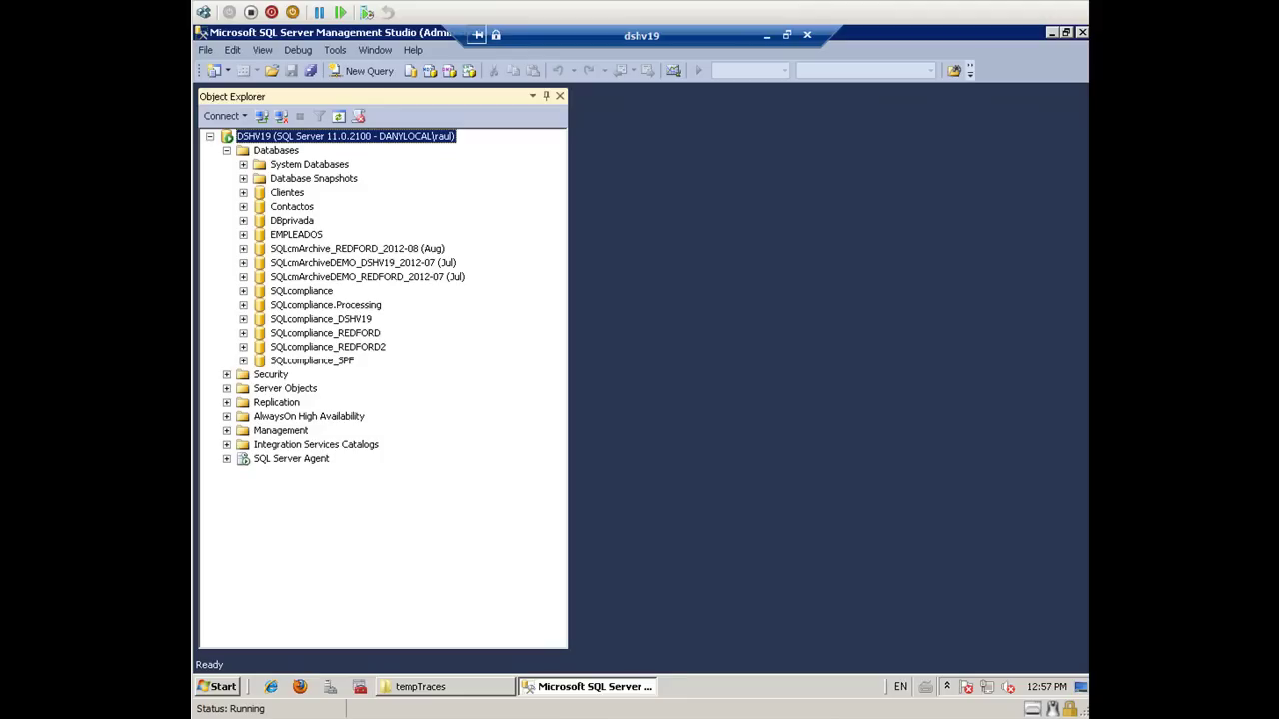
click(226, 150)
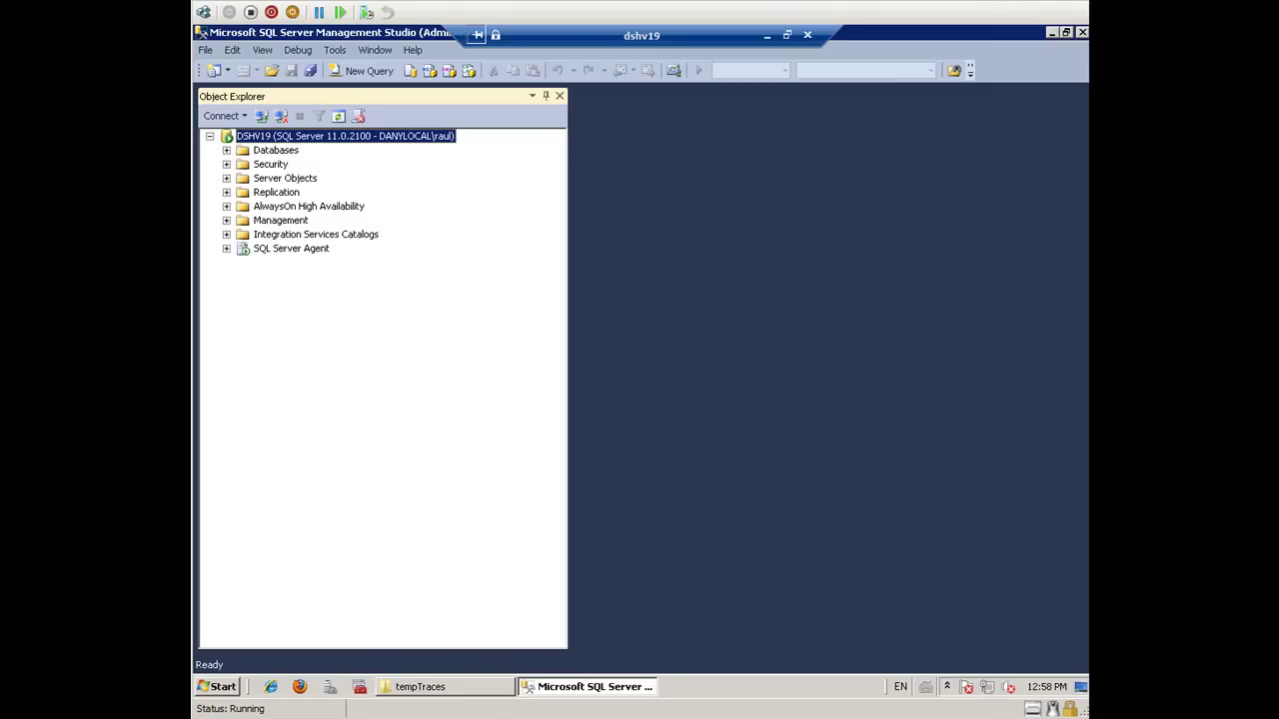
Switch to Idera SQL compliance manager and start removing the audited server DSHV19, agreeing to the removal
click(766, 35)
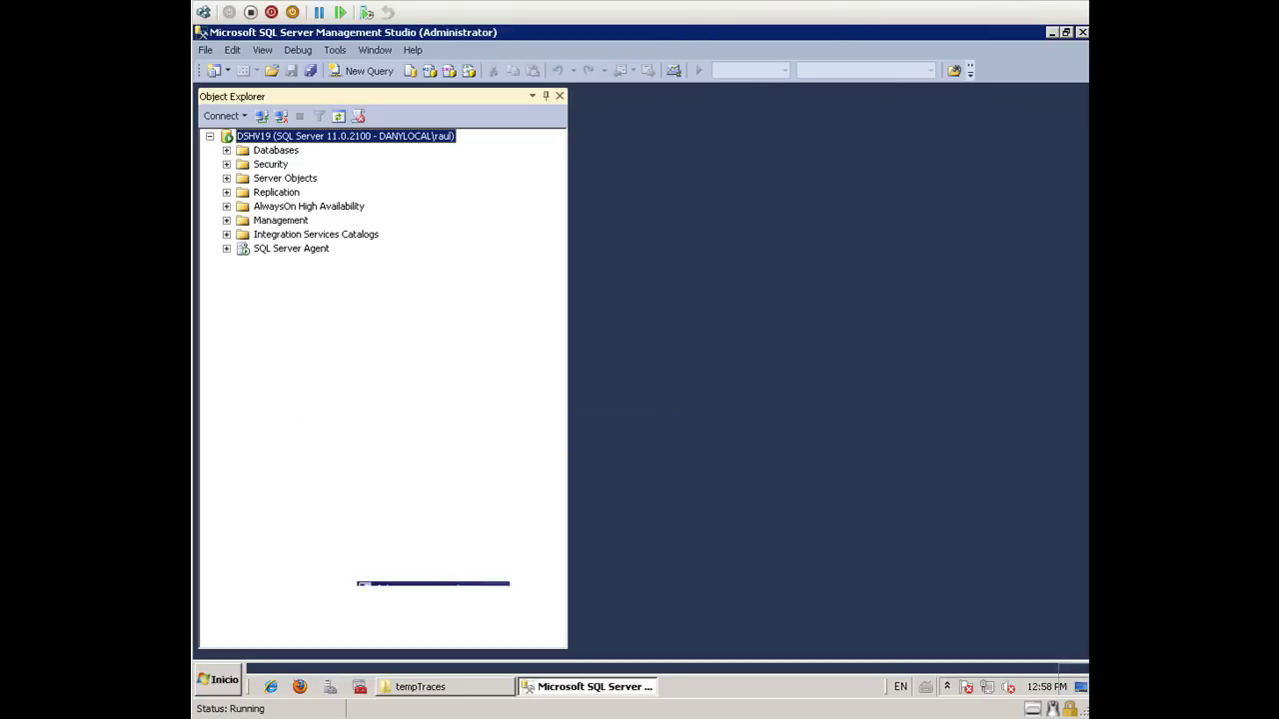
click(359, 680)
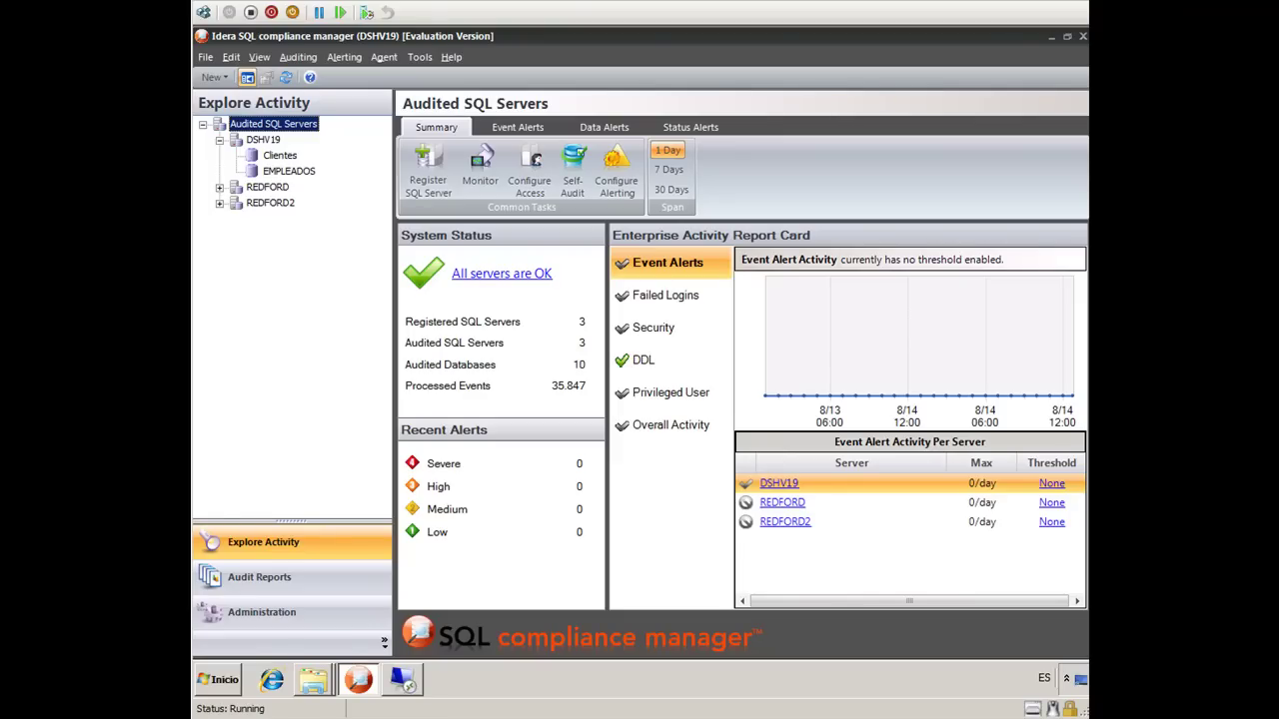
click(263, 139)
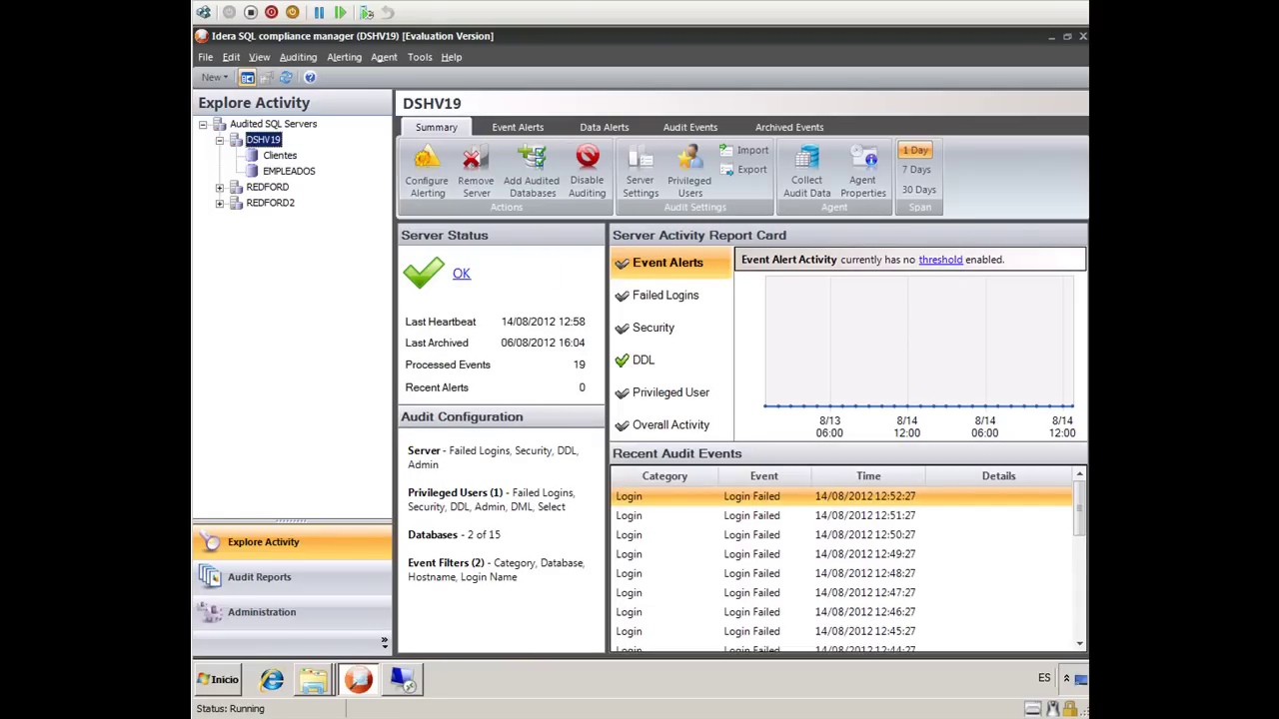
right_click(263, 140)
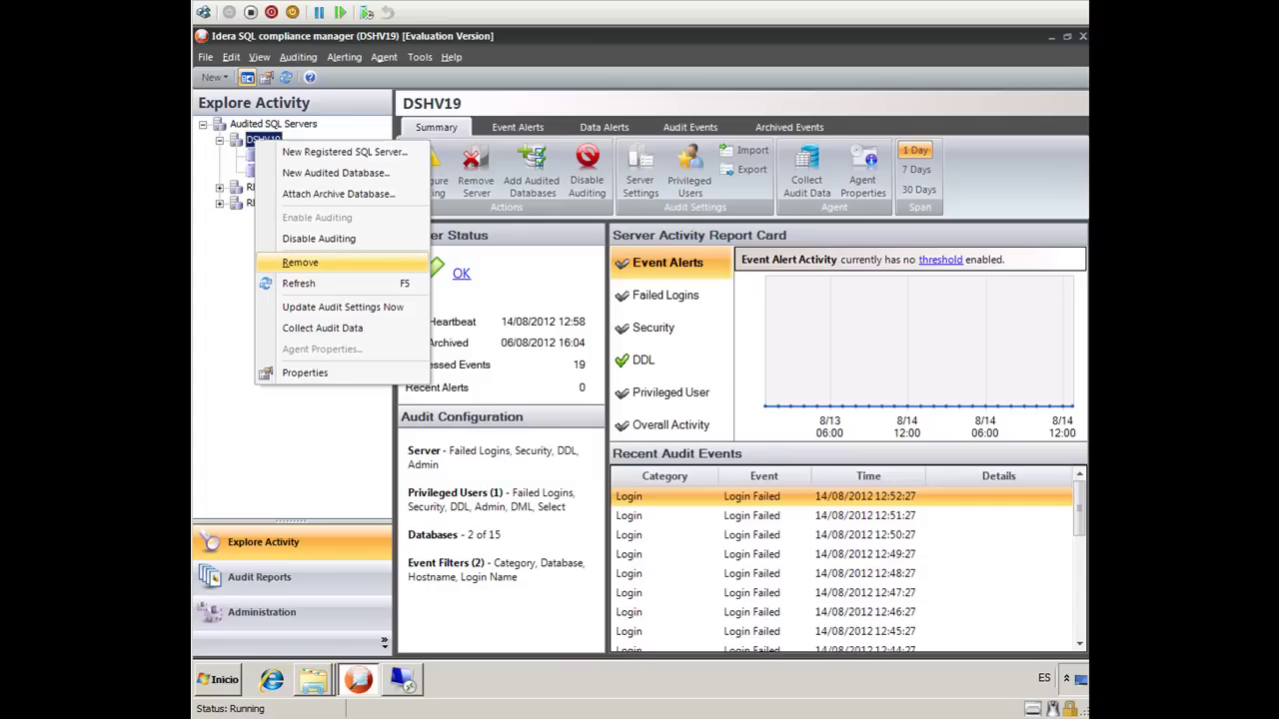
click(300, 262)
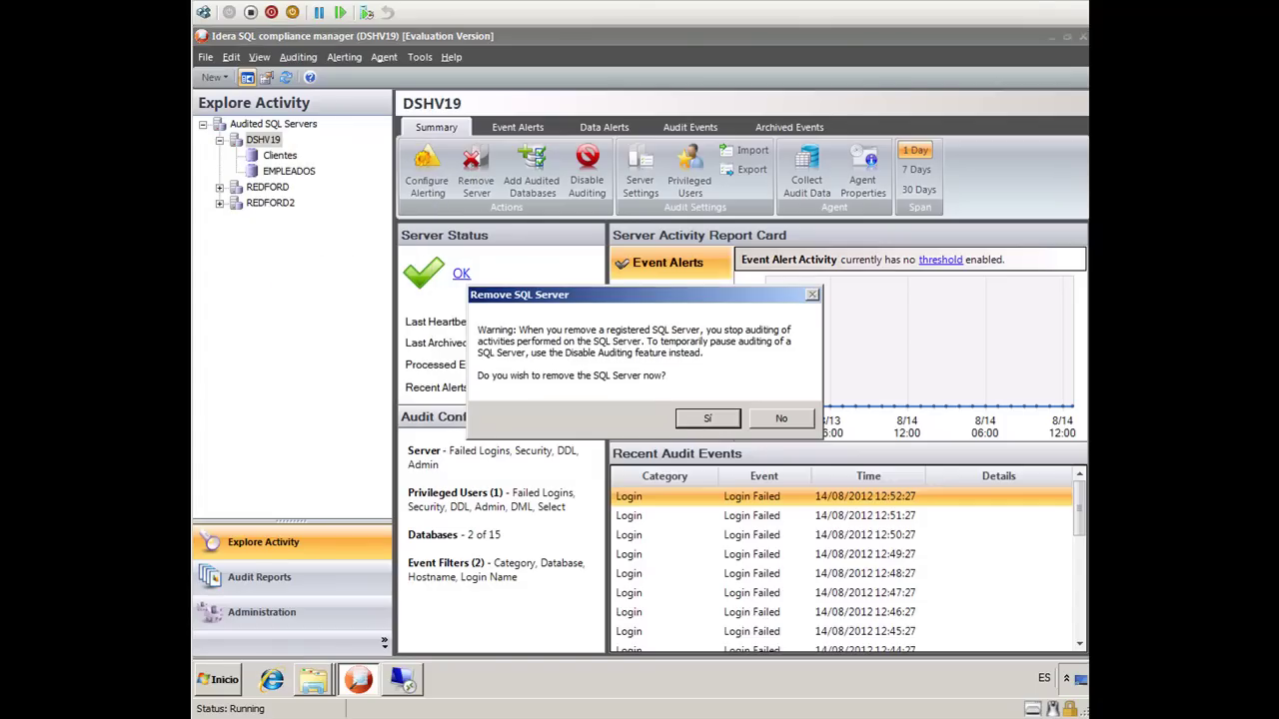
drag(630, 295, 558, 291)
key(Return)
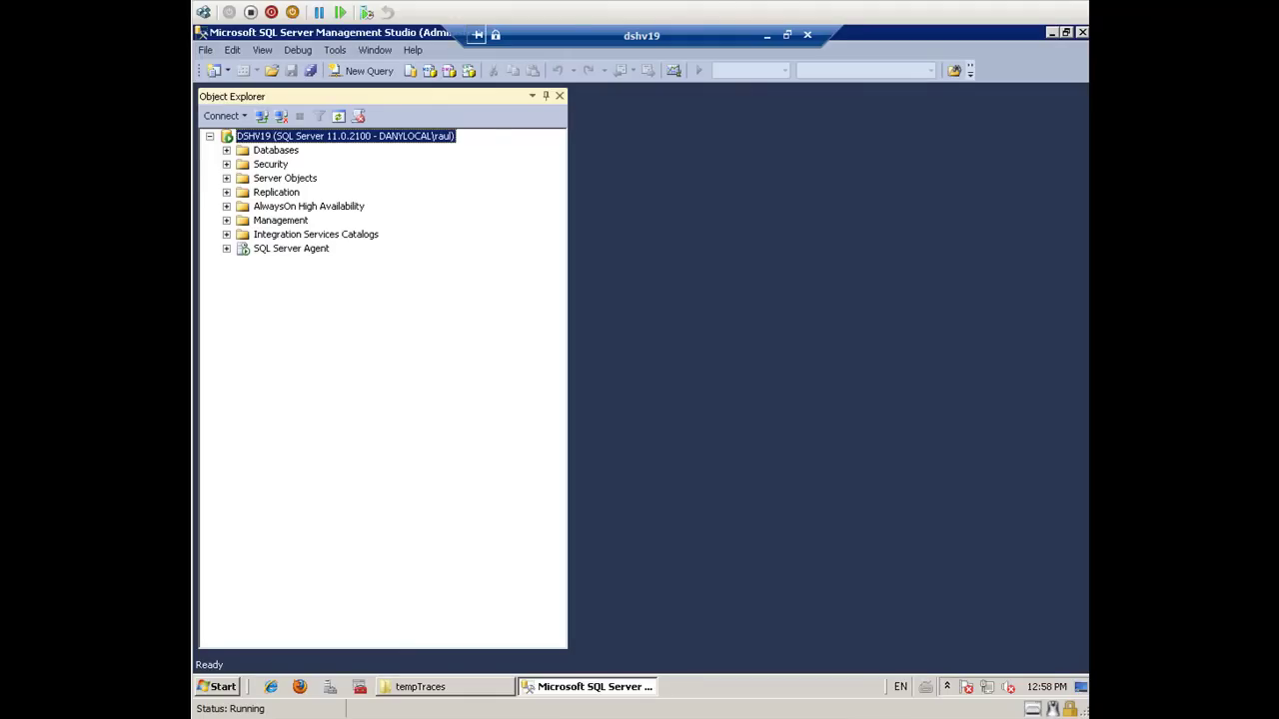
Locate the SQLcompliance_DSHV19 audit database among the server's databases in Management Studio, and return to SQL compliance manager
click(227, 149)
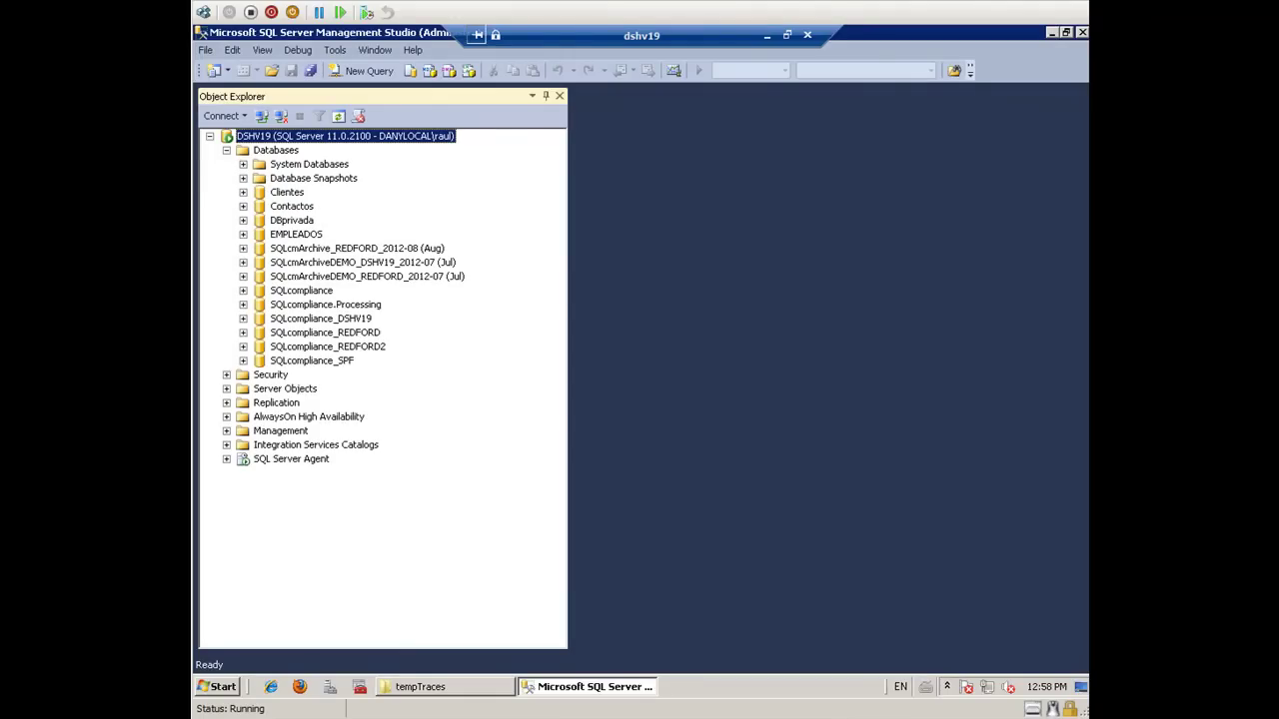
click(320, 318)
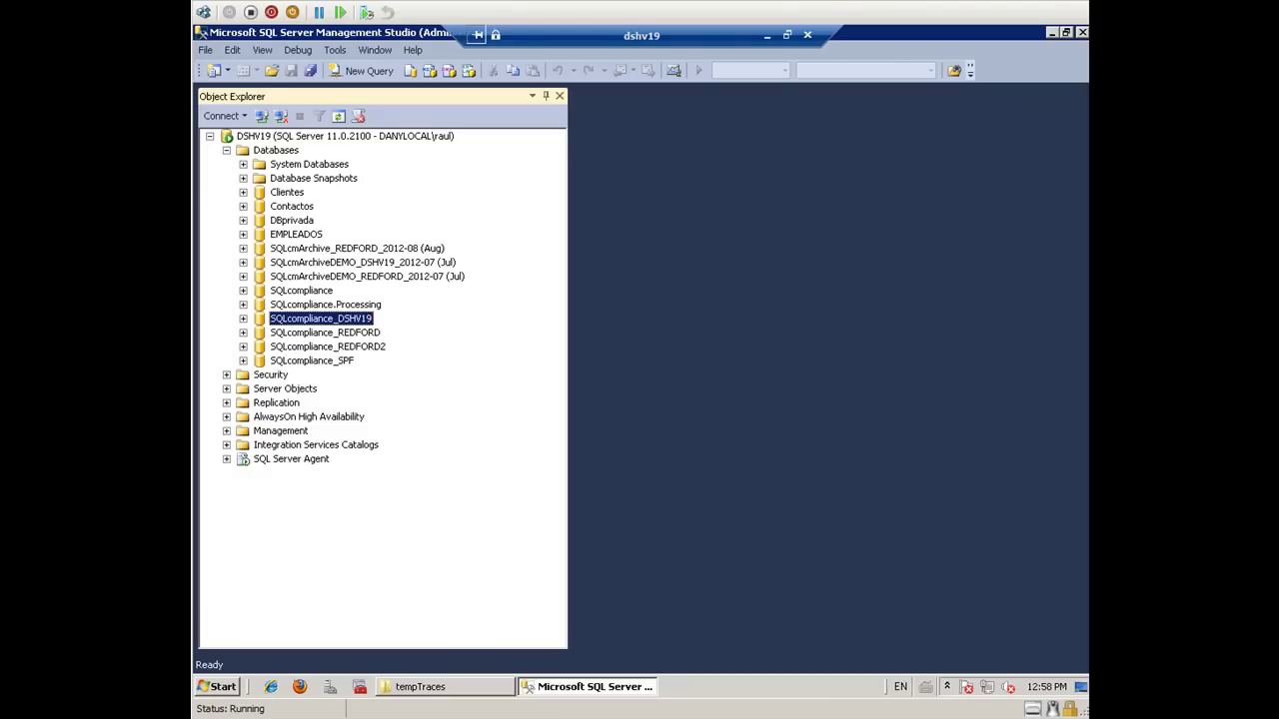
click(767, 36)
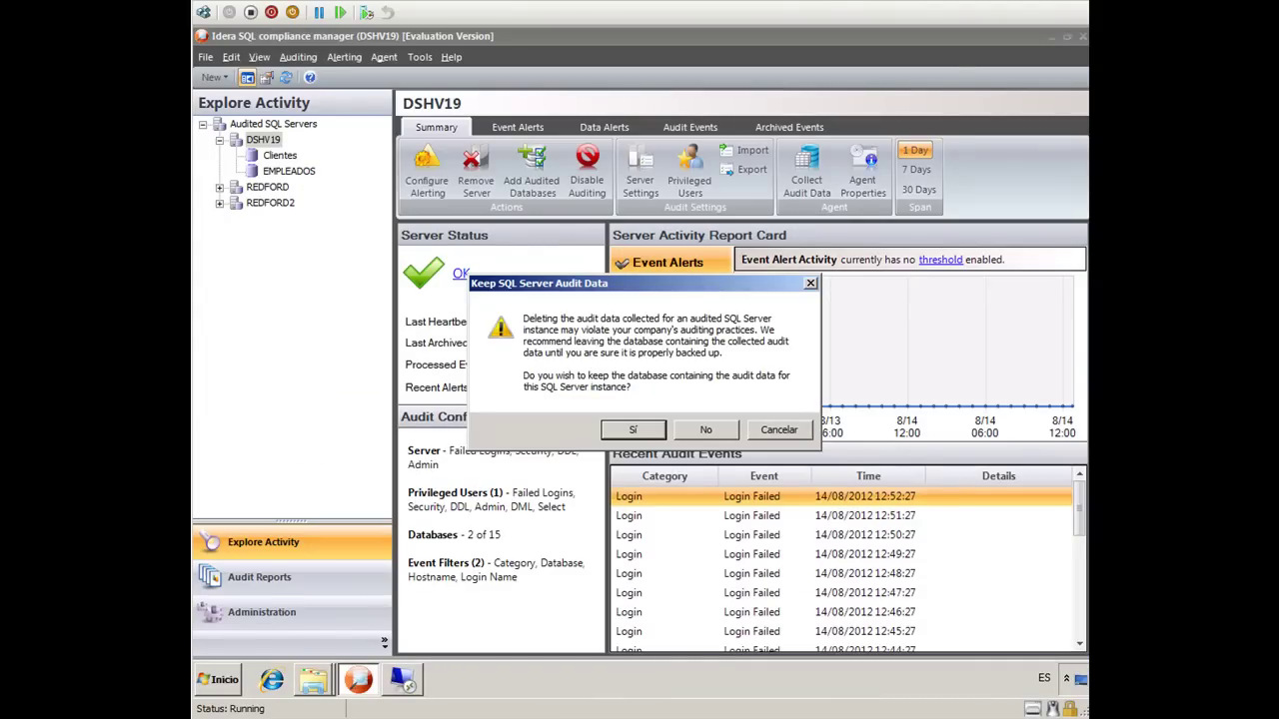
Complete the removal of DSHV19 without keeping its audit database, then check the audited servers overview and open Administration
click(706, 429)
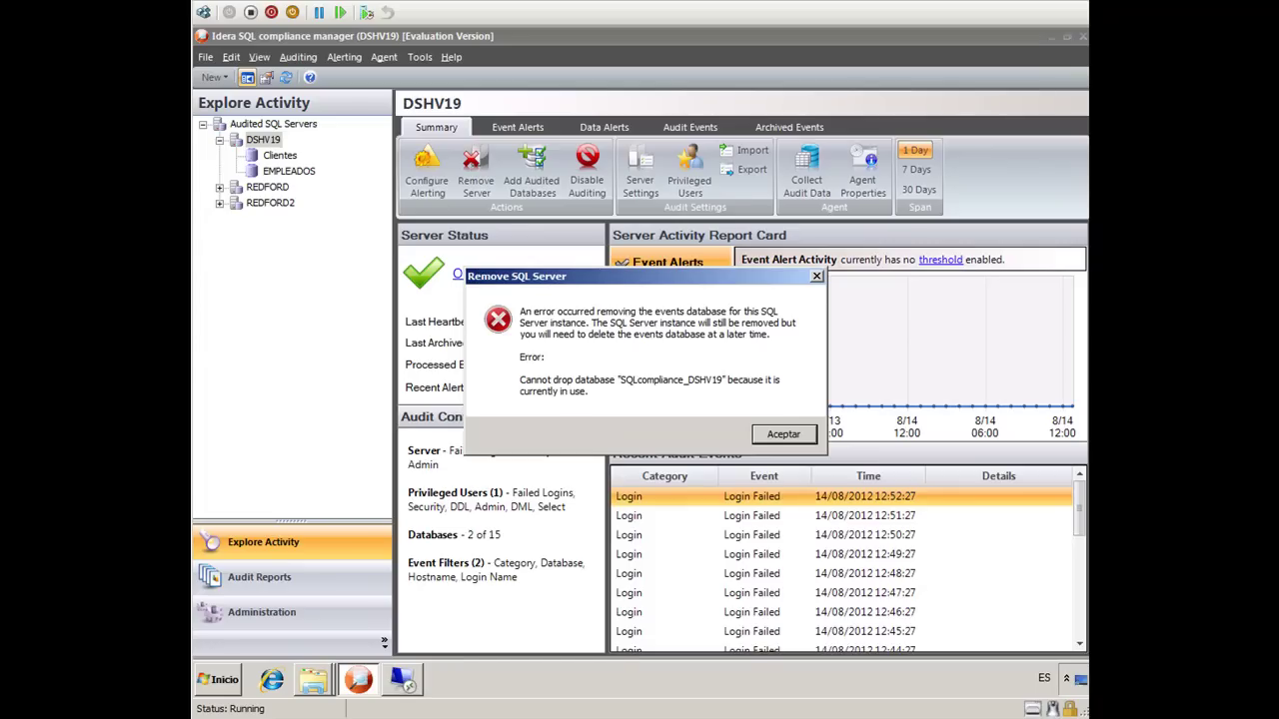
key(Return)
key(Return)
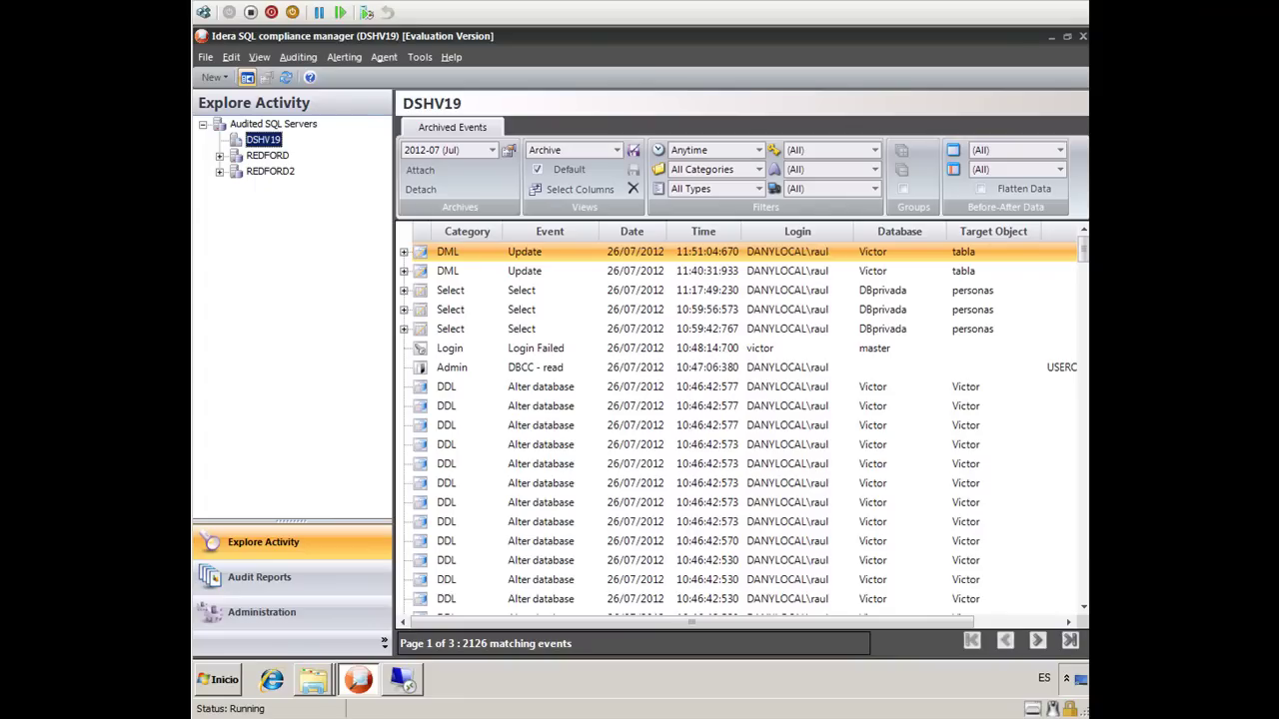
click(273, 124)
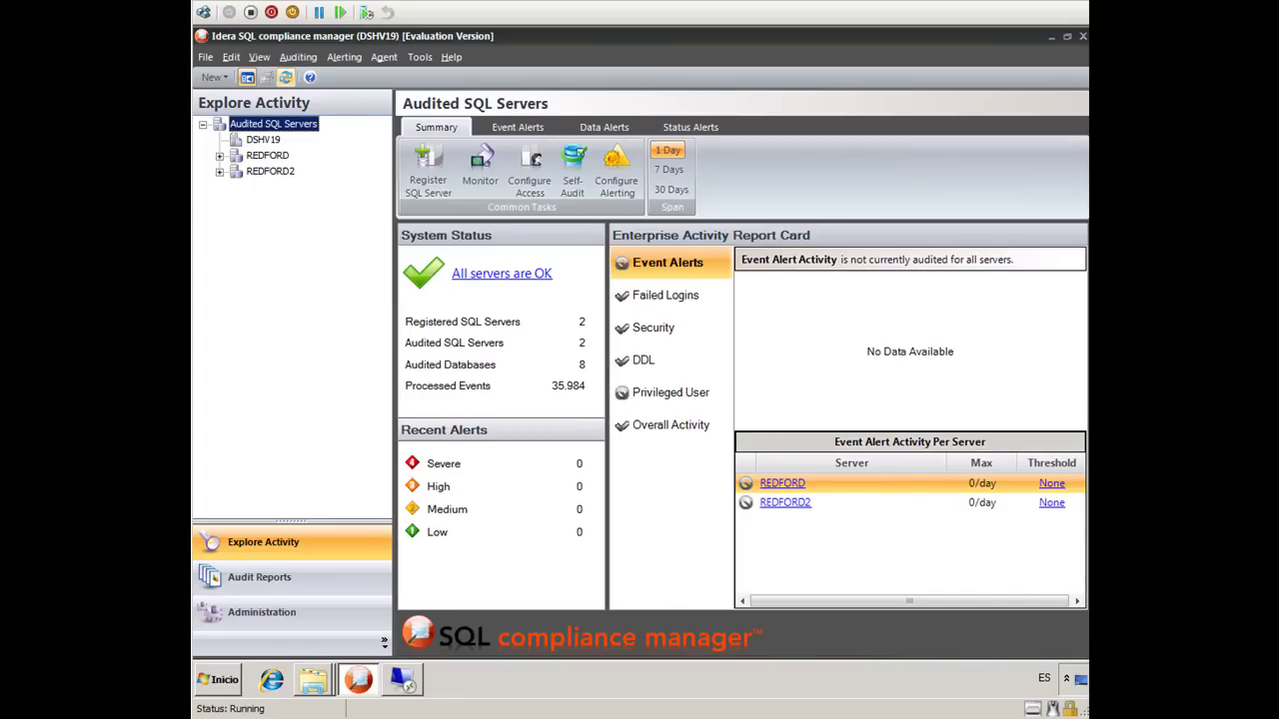
click(262, 611)
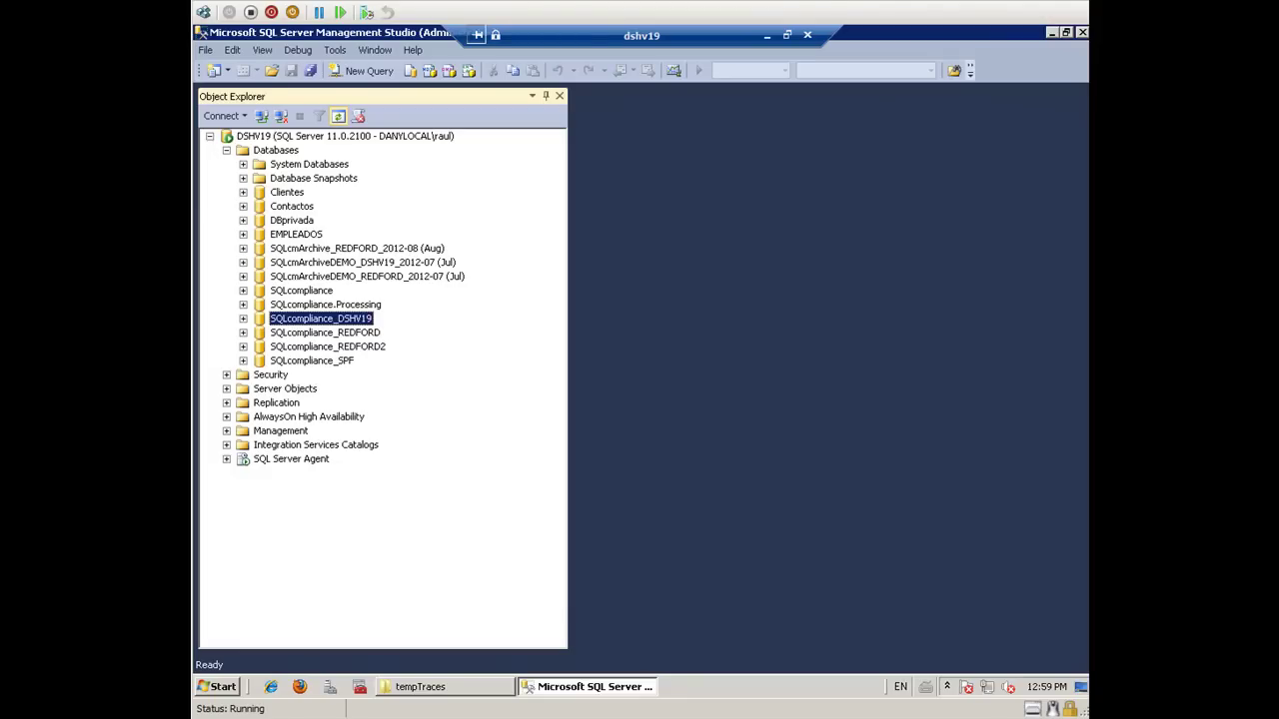
In Management Studio, refresh the DSHV19 server and delete the SQLcompliance_DSHV19 database, closing its existing connections
click(276, 150)
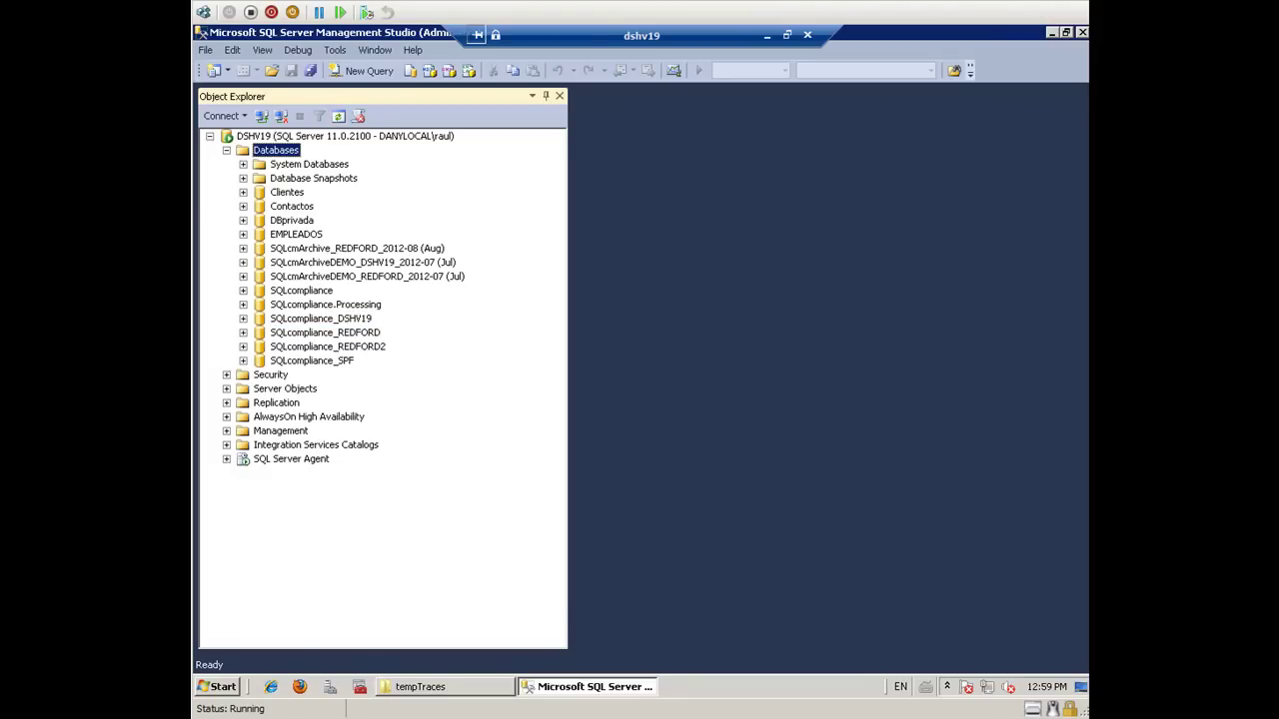
click(343, 136)
click(339, 116)
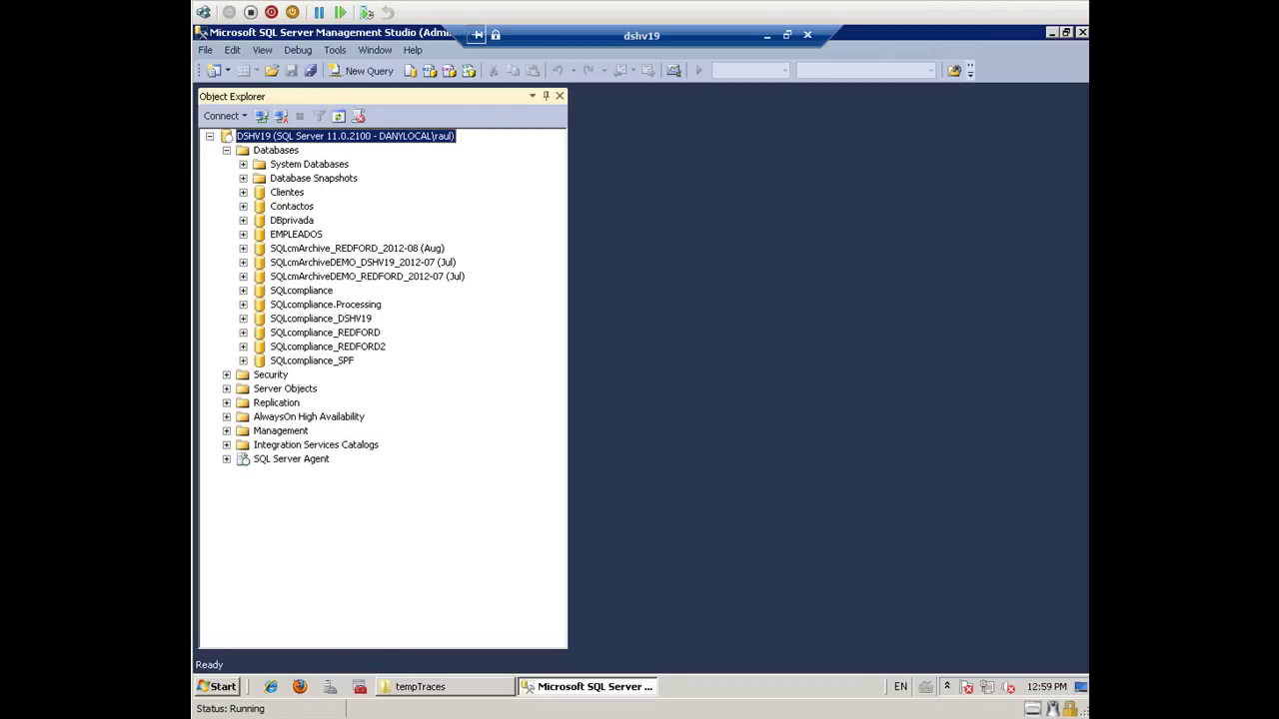
right_click(340, 318)
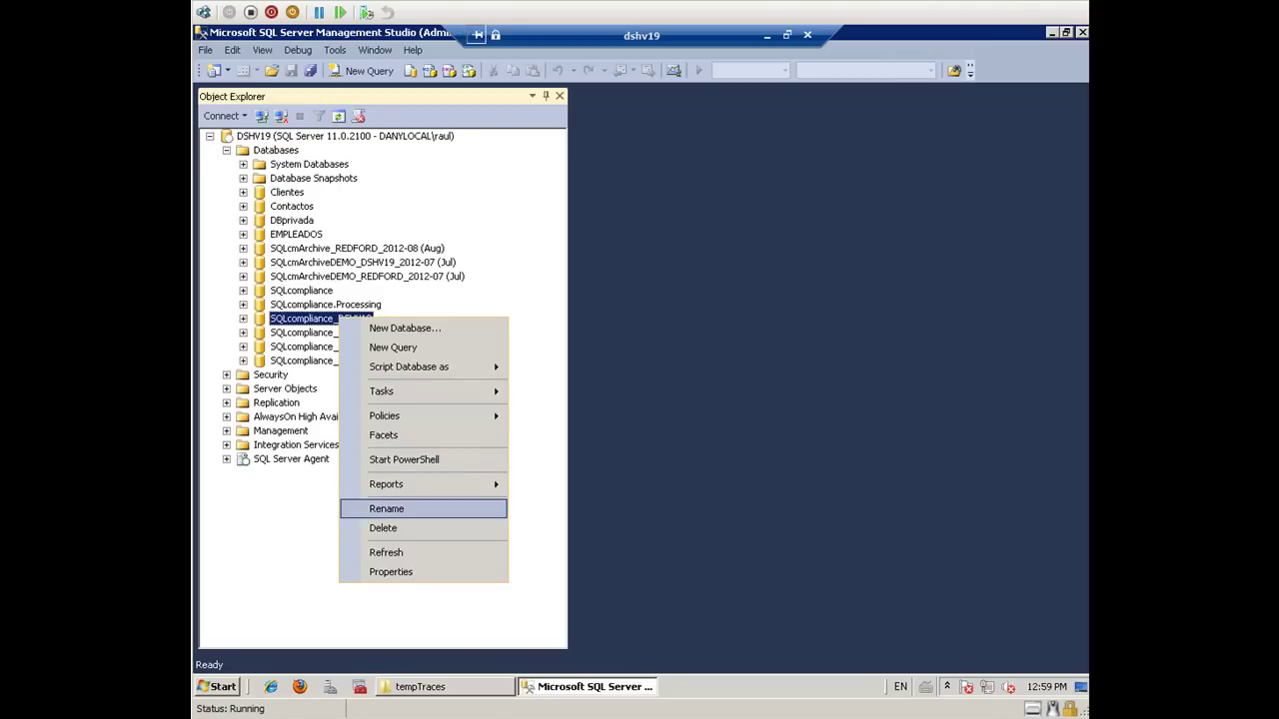
click(383, 527)
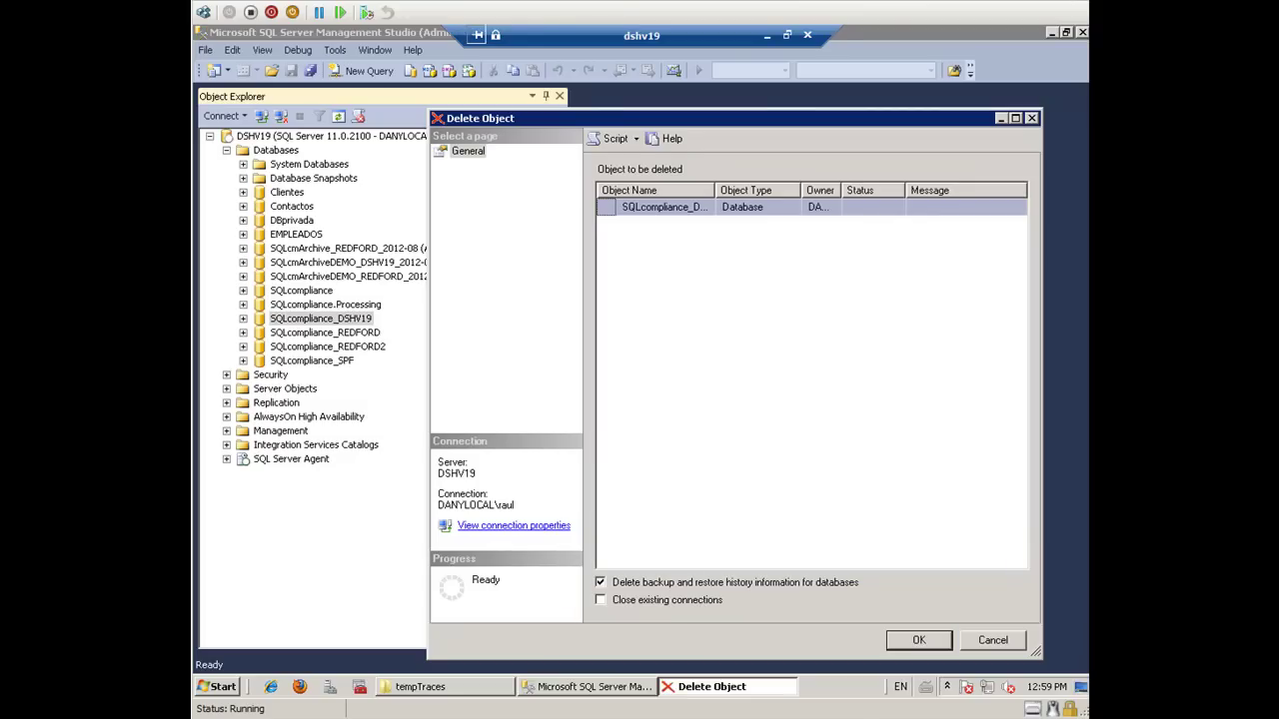
click(602, 600)
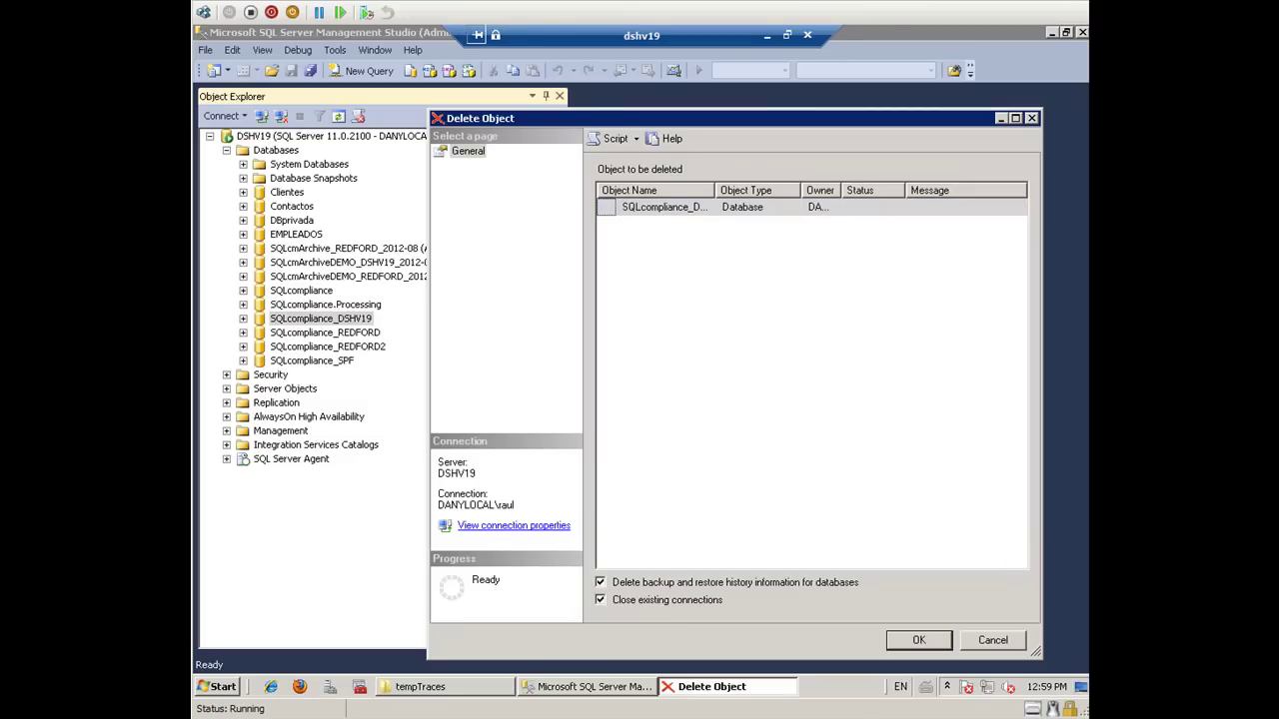
key(Return)
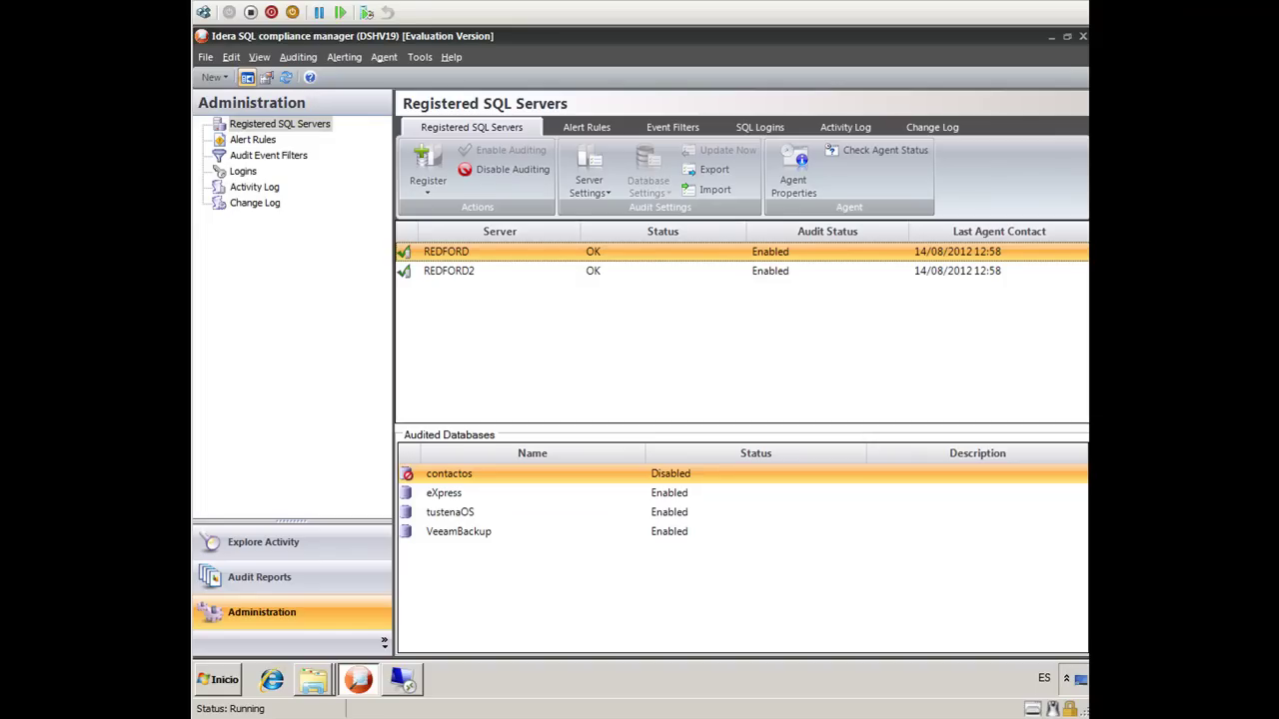
In SQL compliance manager, start registering DSHV19 as a new SQL Server and accept the Already Deployed agent option
click(427, 175)
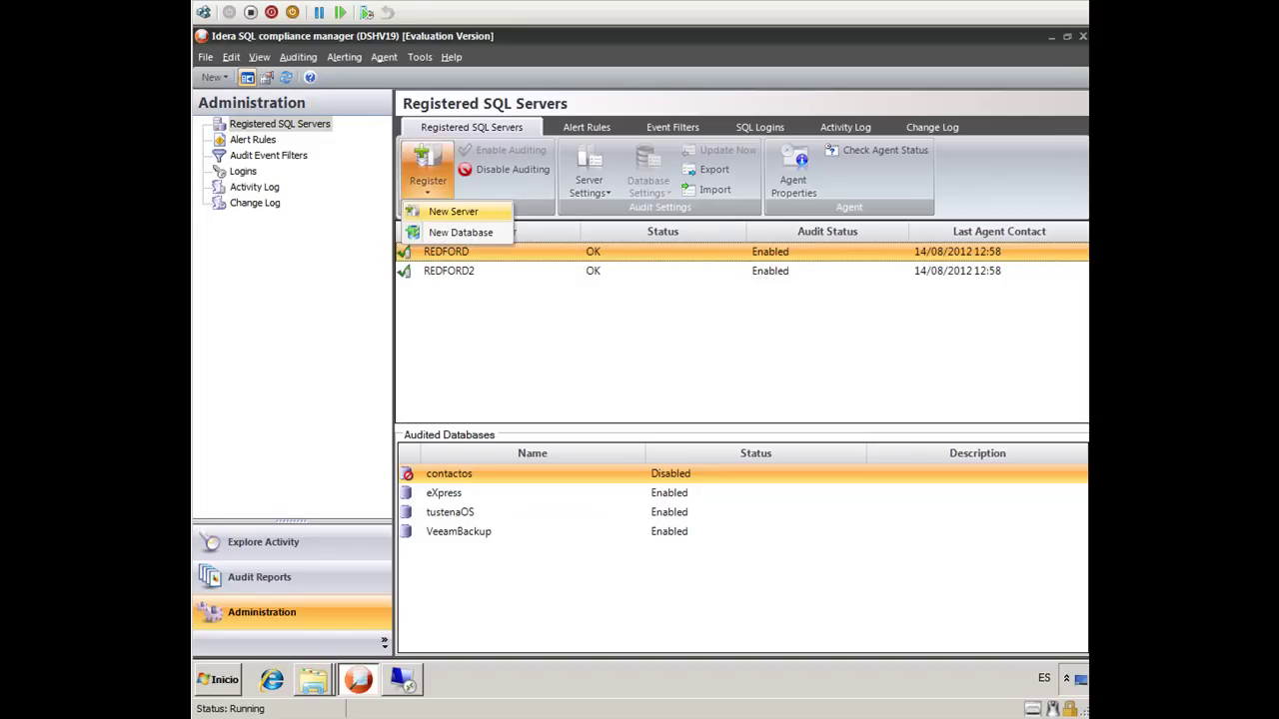
click(452, 210)
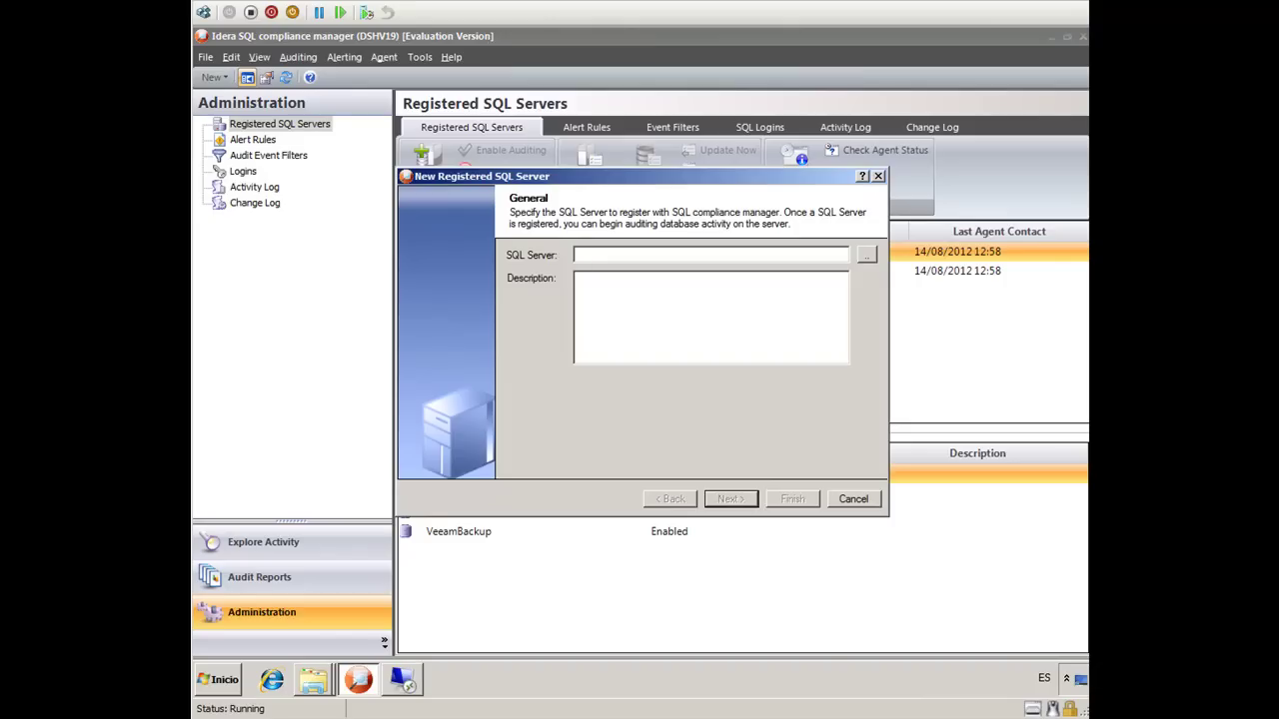
text(DSHV19)
key(Return)
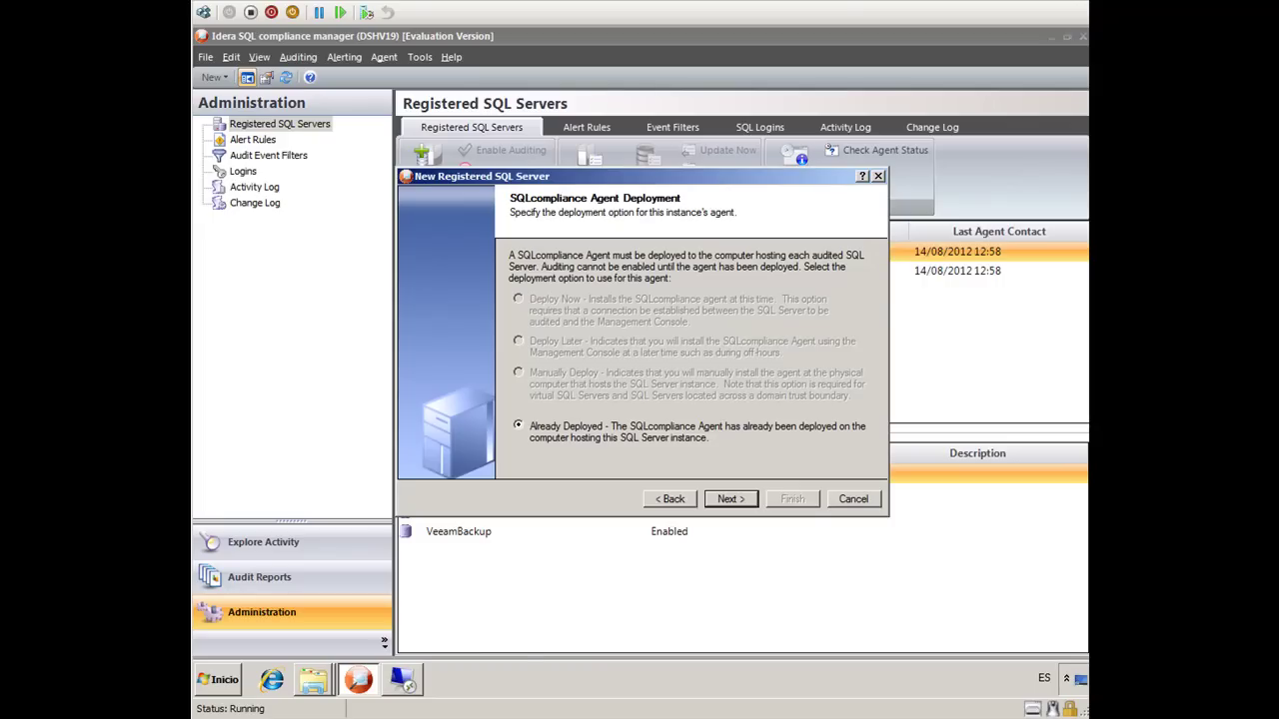
drag(639, 176, 601, 193)
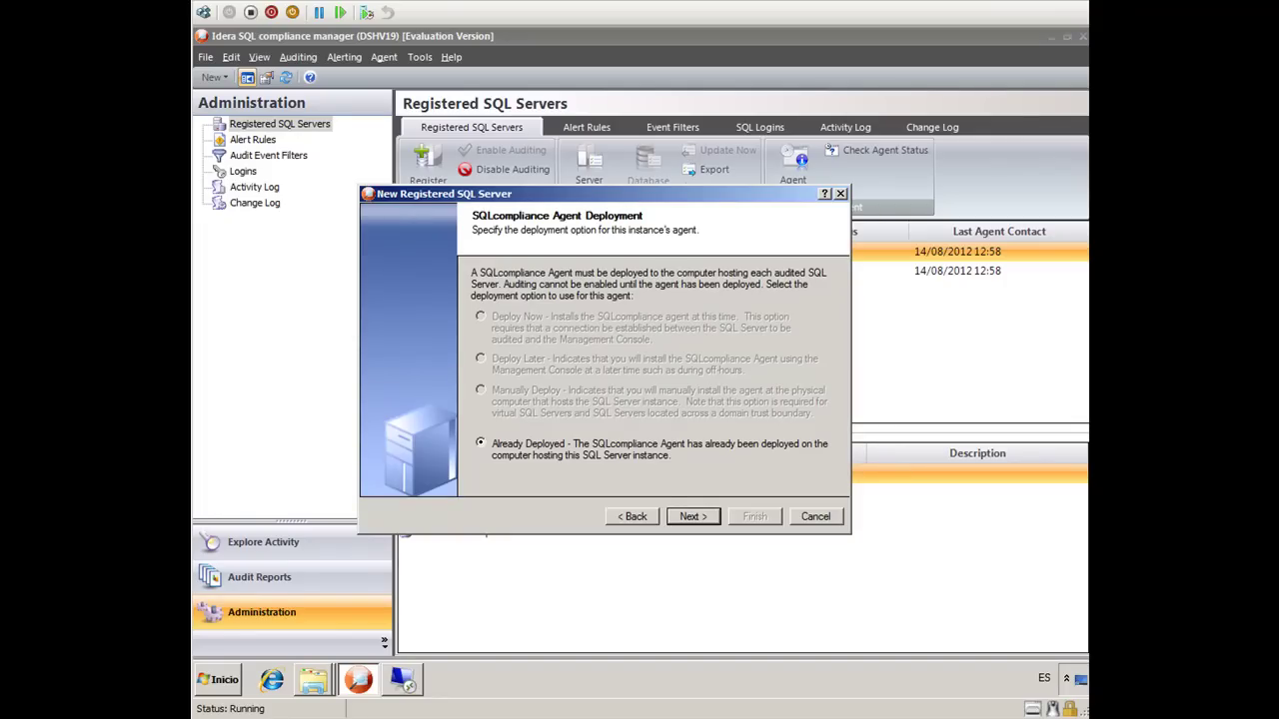
drag(602, 194, 597, 195)
drag(559, 231, 566, 230)
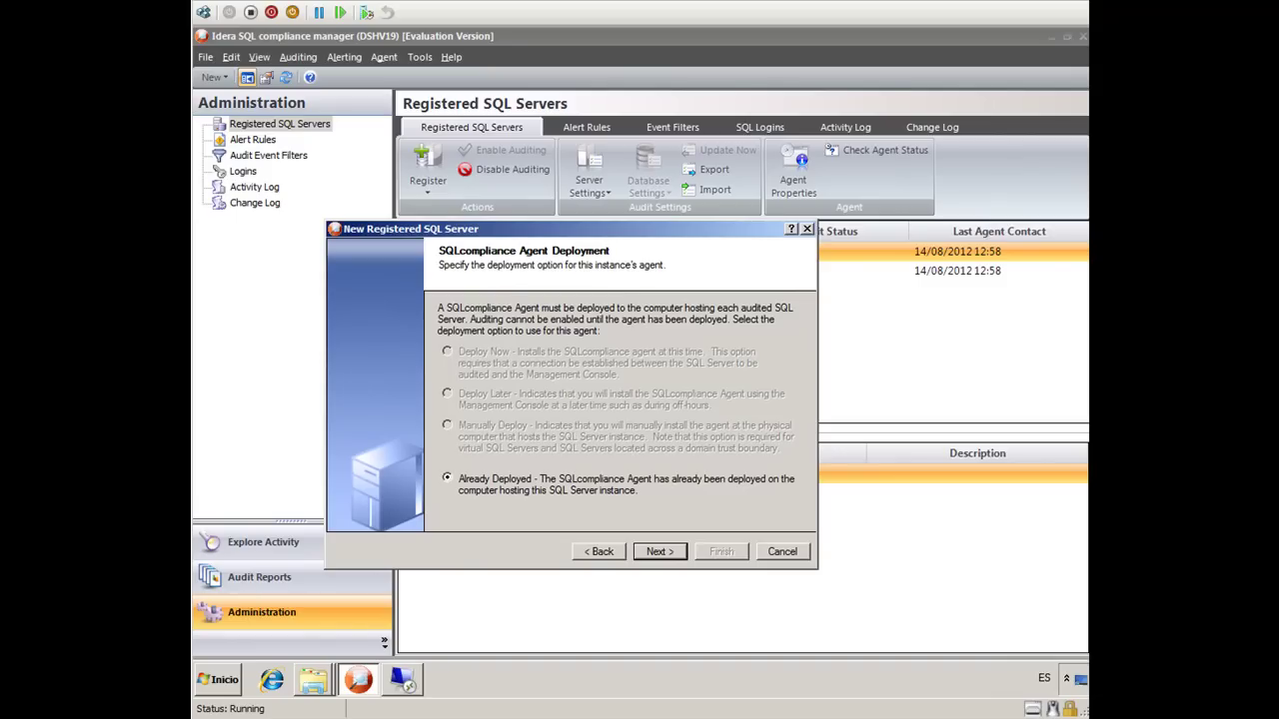
key(Return)
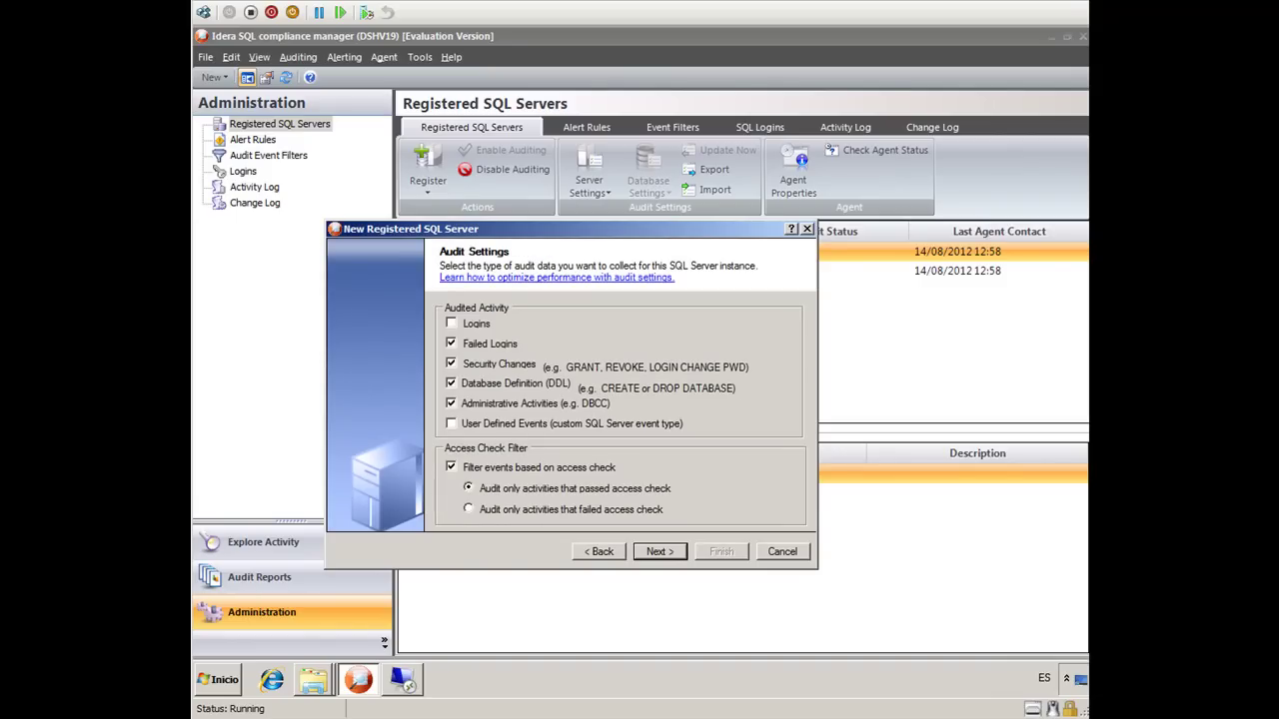
Include Logins in the server's audited activities, toggle User Defined Events, and proceed from the audit settings to Privileged Users
drag(572, 229, 609, 229)
key(space)
key(Tab)
key(space)
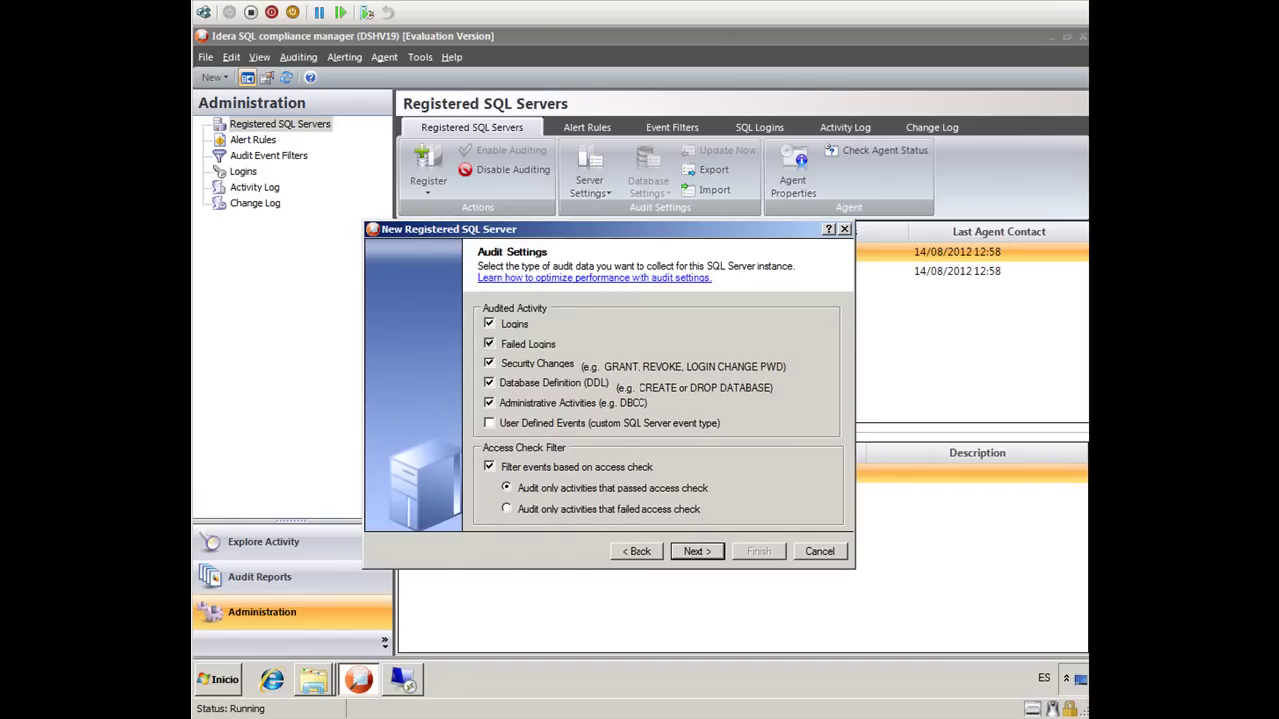
key(space)
click(489, 424)
click(698, 551)
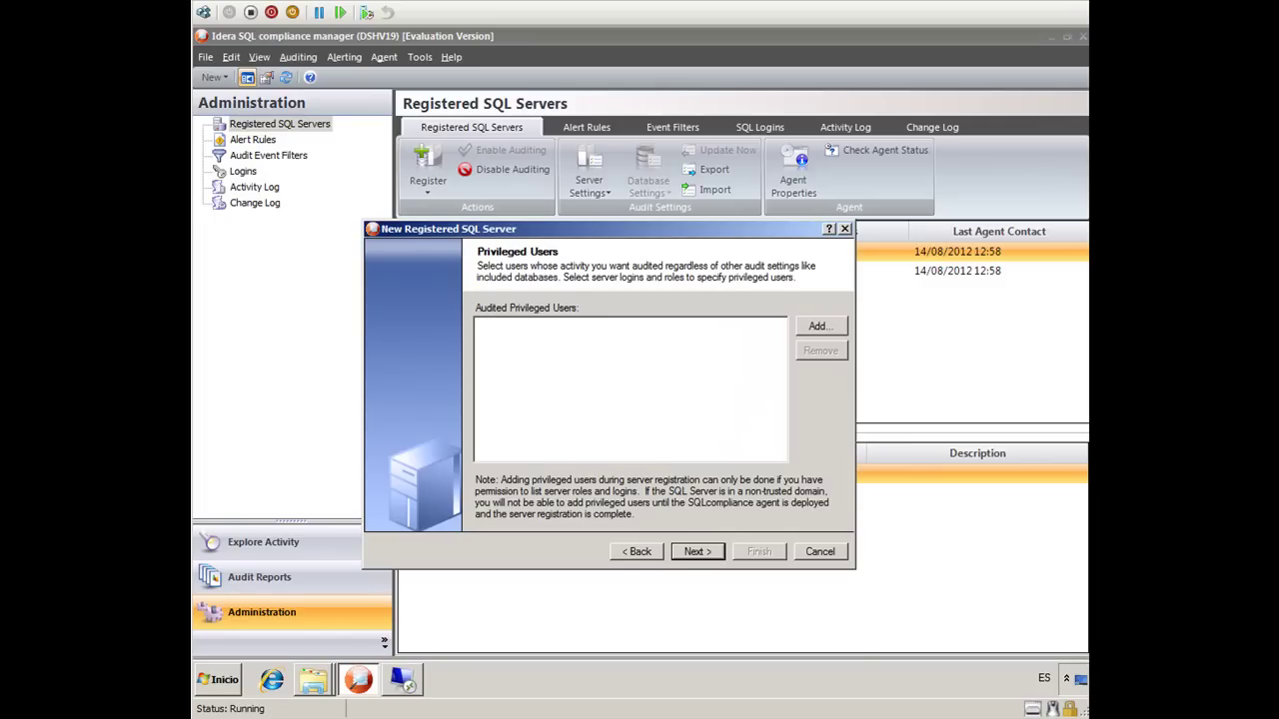
Open the privileged user selection and review the available server logins and server roles
drag(600, 229, 637, 237)
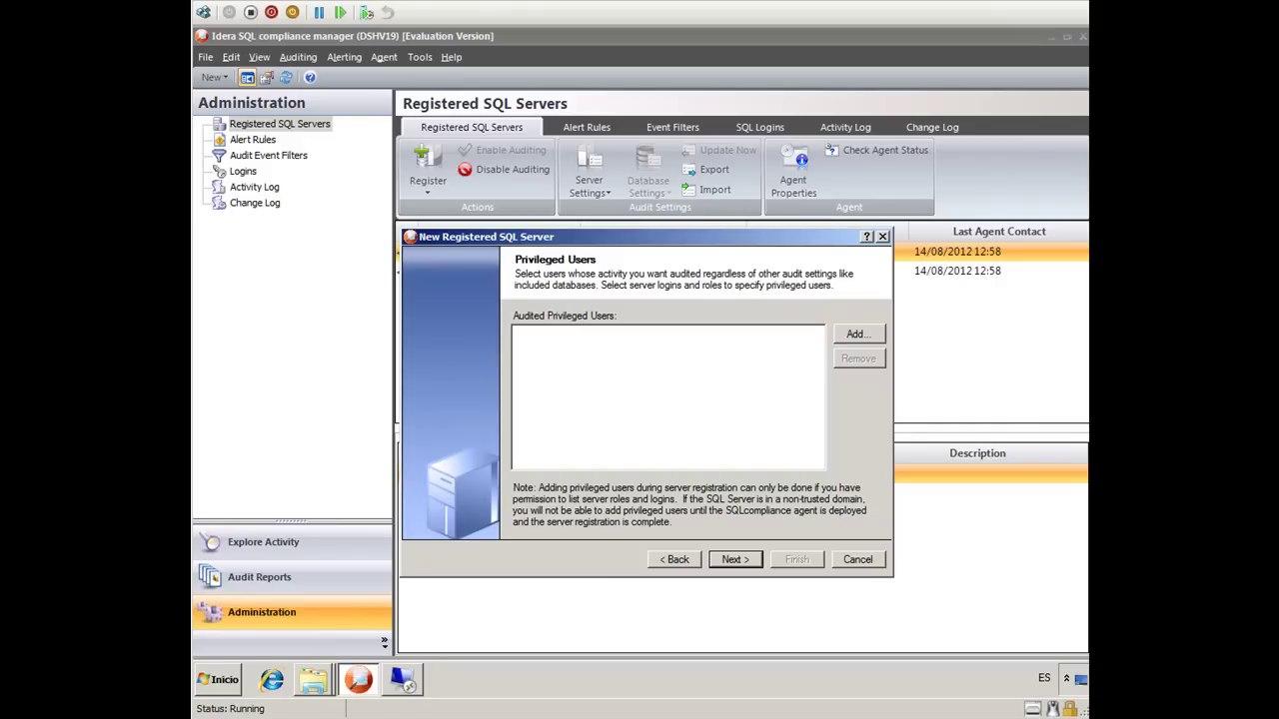
click(859, 334)
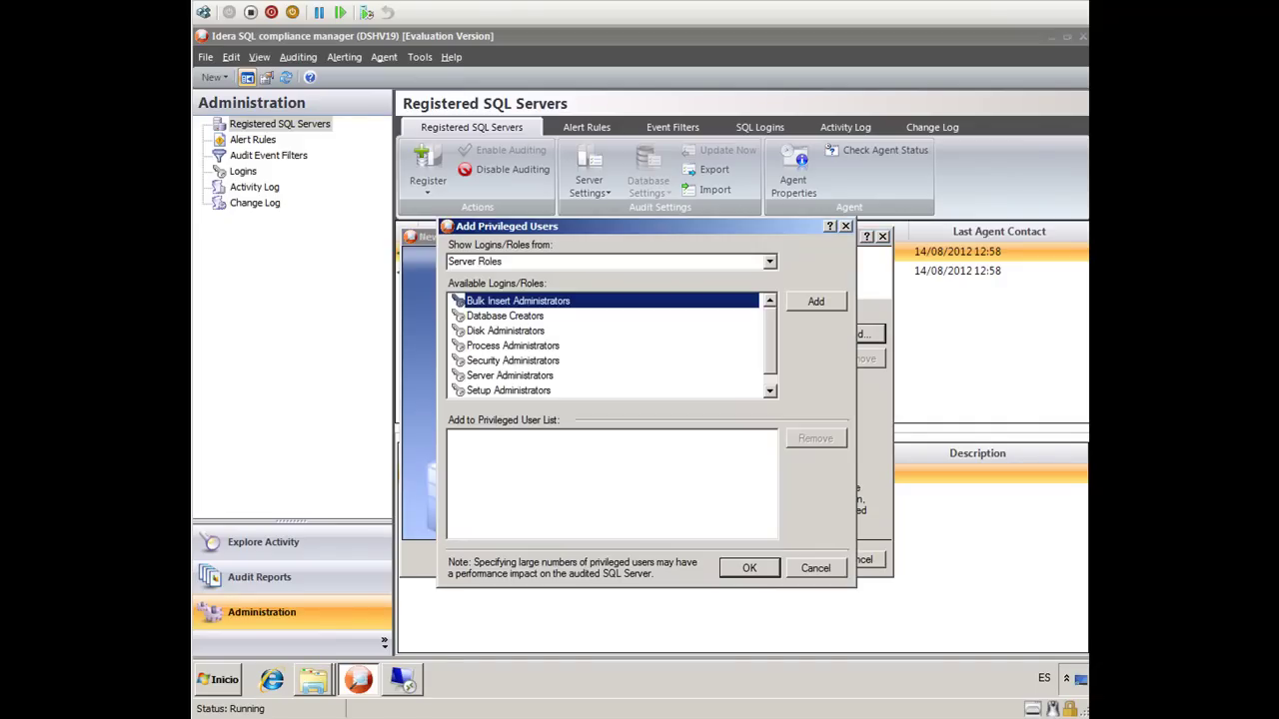
click(769, 262)
click(689, 289)
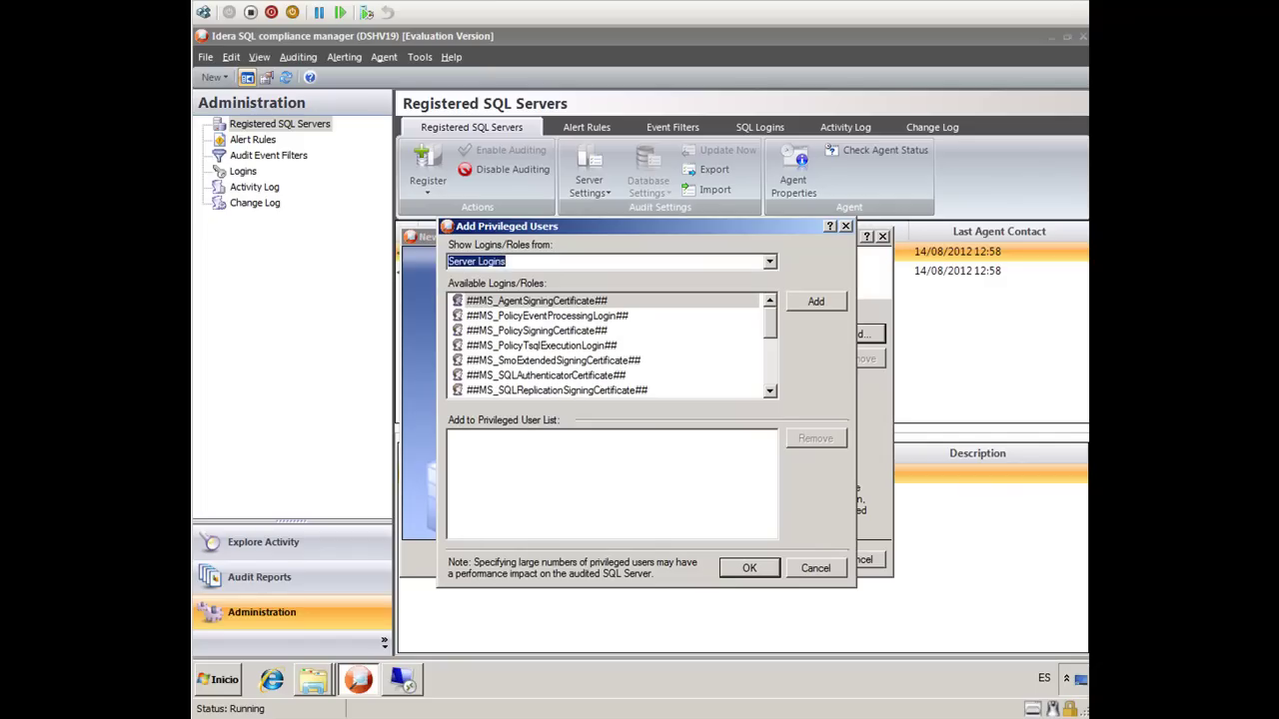
drag(770, 322, 770, 337)
scroll(611, 344, down, 5)
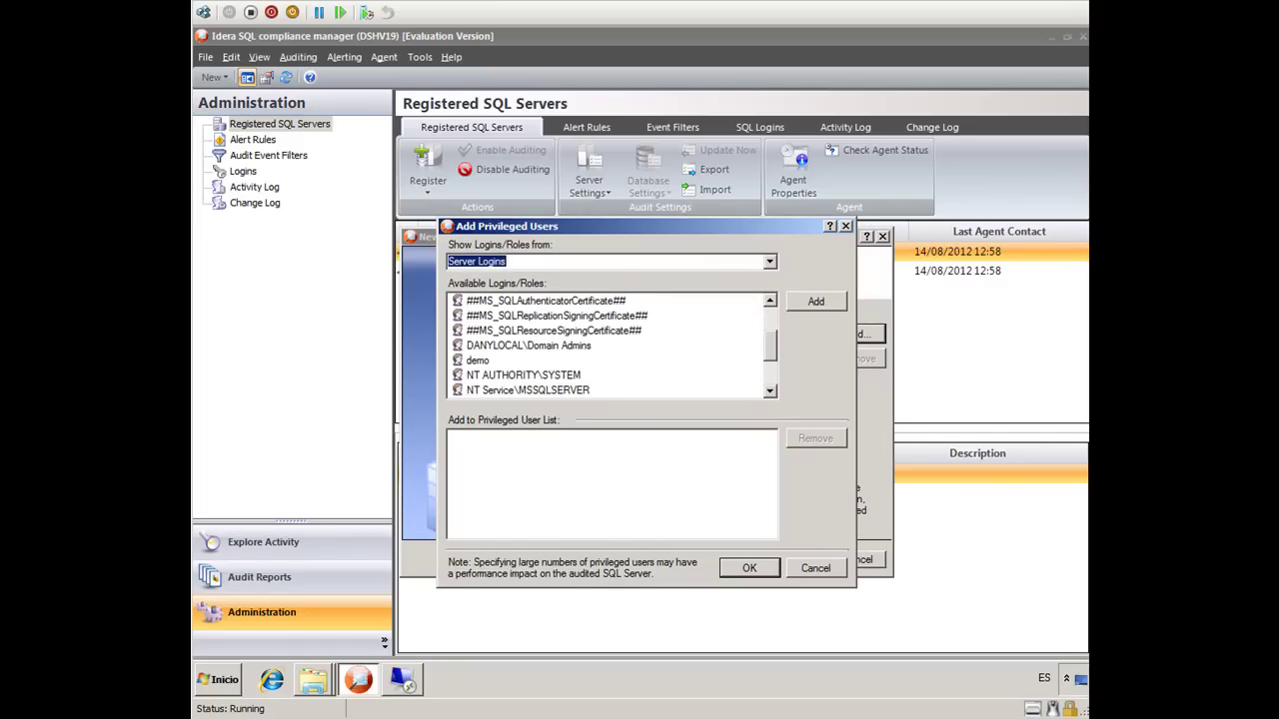
scroll(611, 344, down, 2)
scroll(612, 344, up, 10)
click(769, 261)
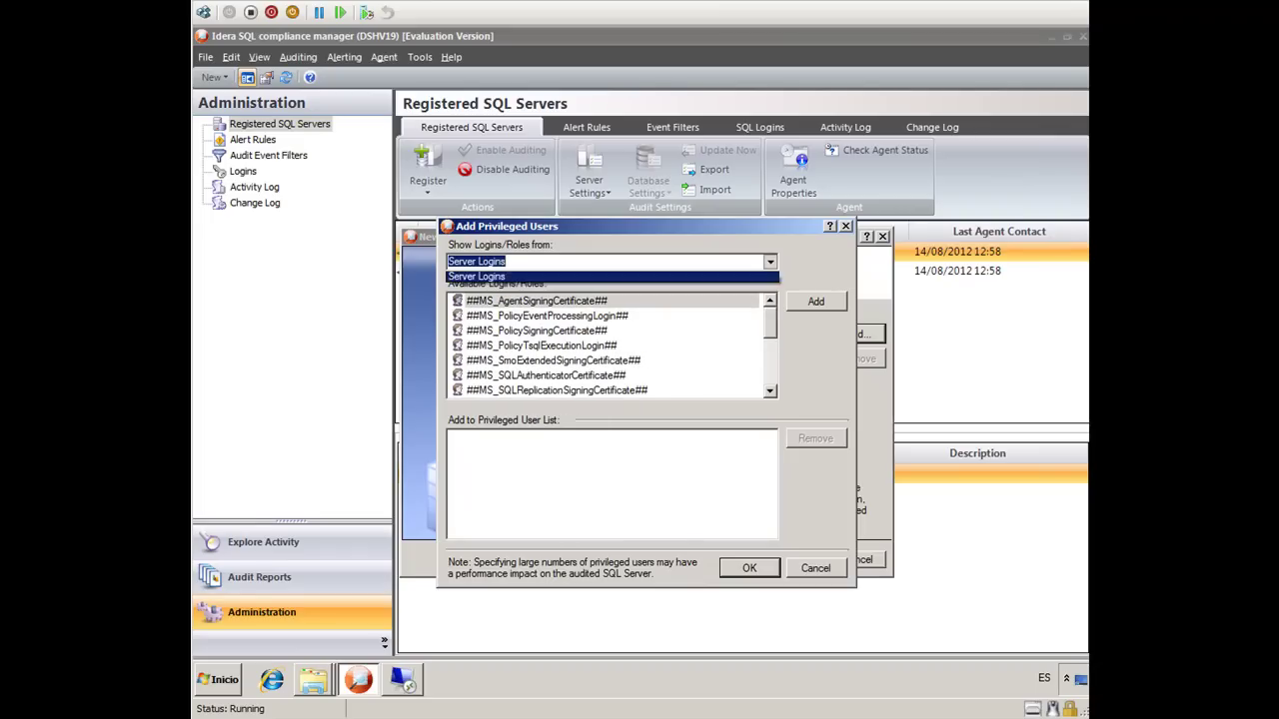
click(476, 276)
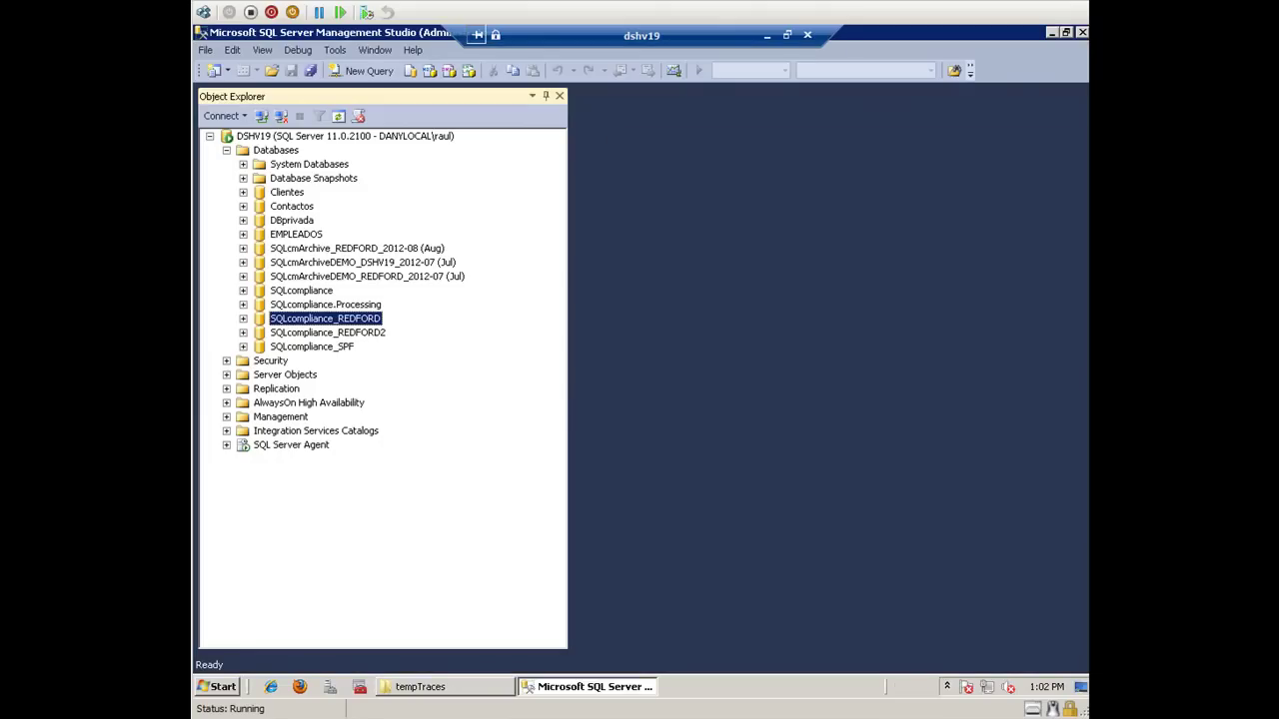
In Management Studio, start a new server role on DSHV19 and name it Usuarios Auditados
click(227, 360)
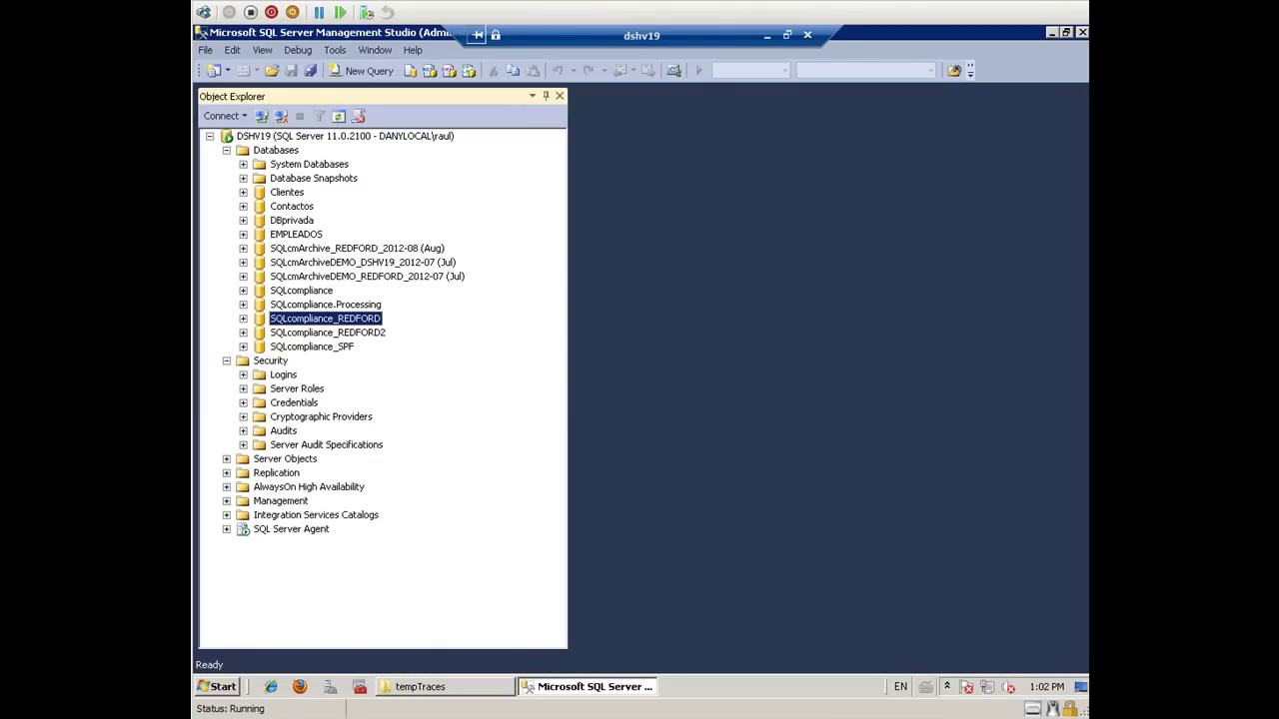
click(243, 389)
right_click(298, 388)
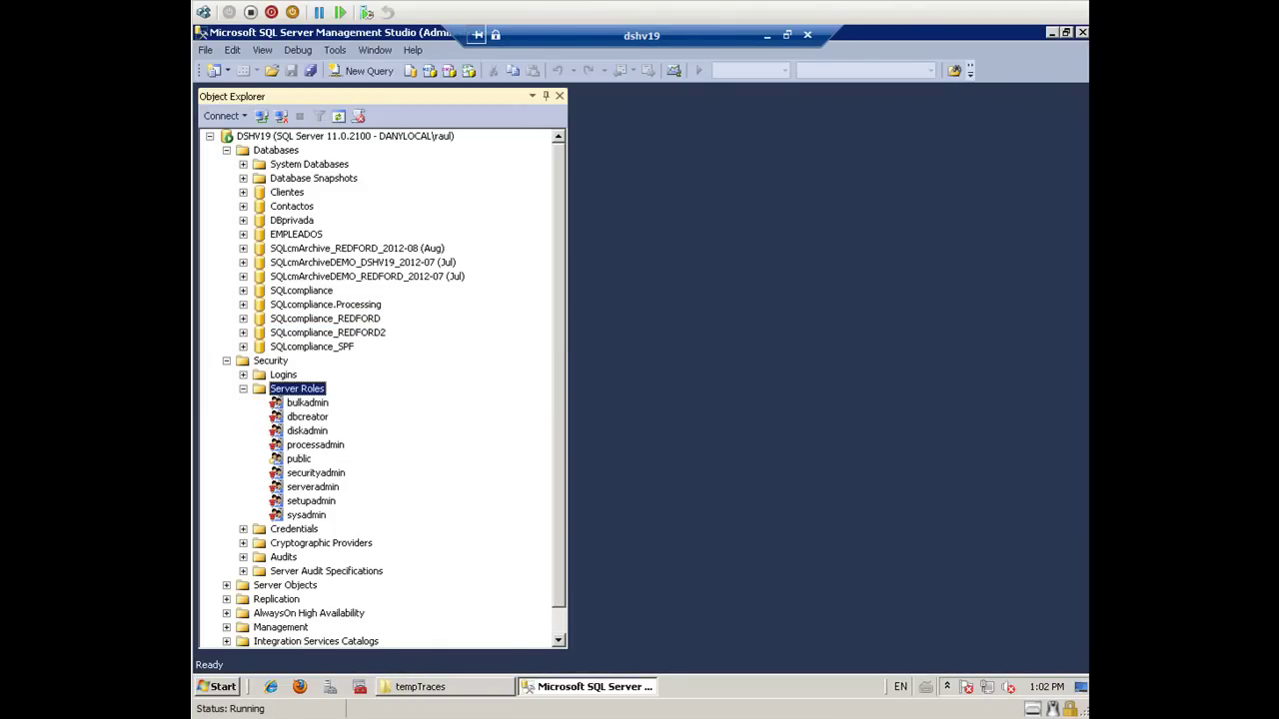
click(366, 402)
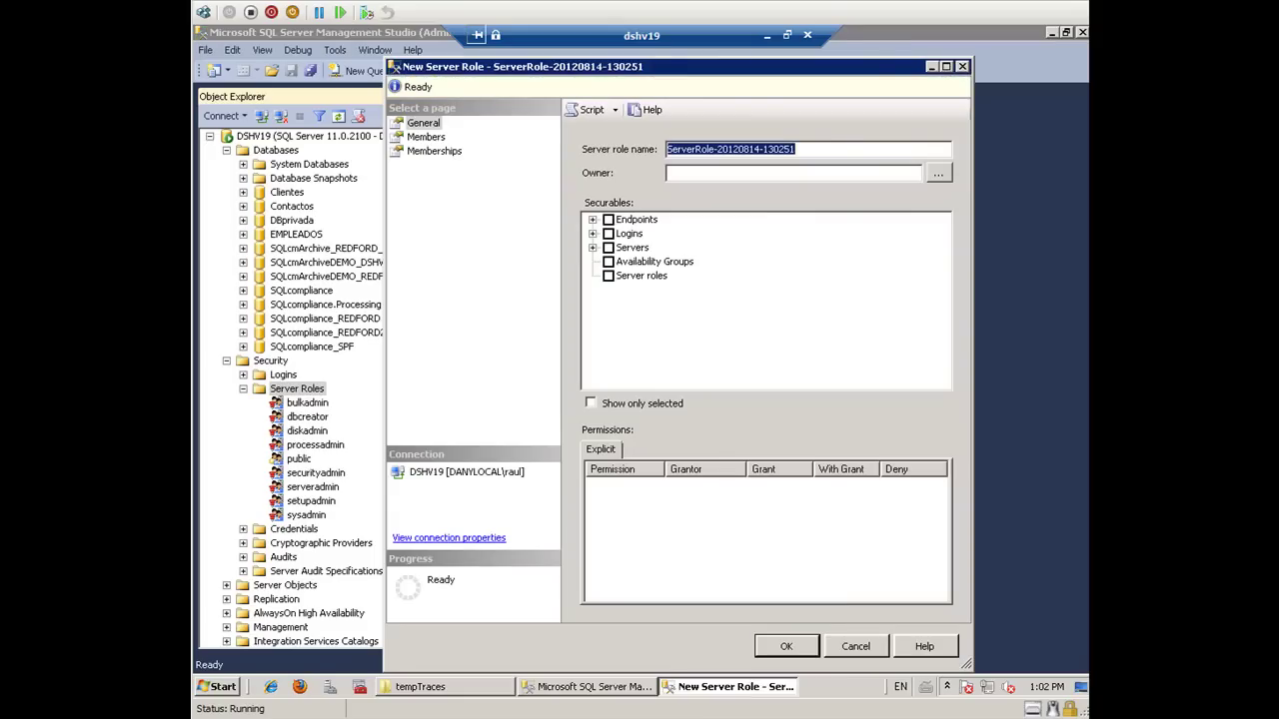
text(U)
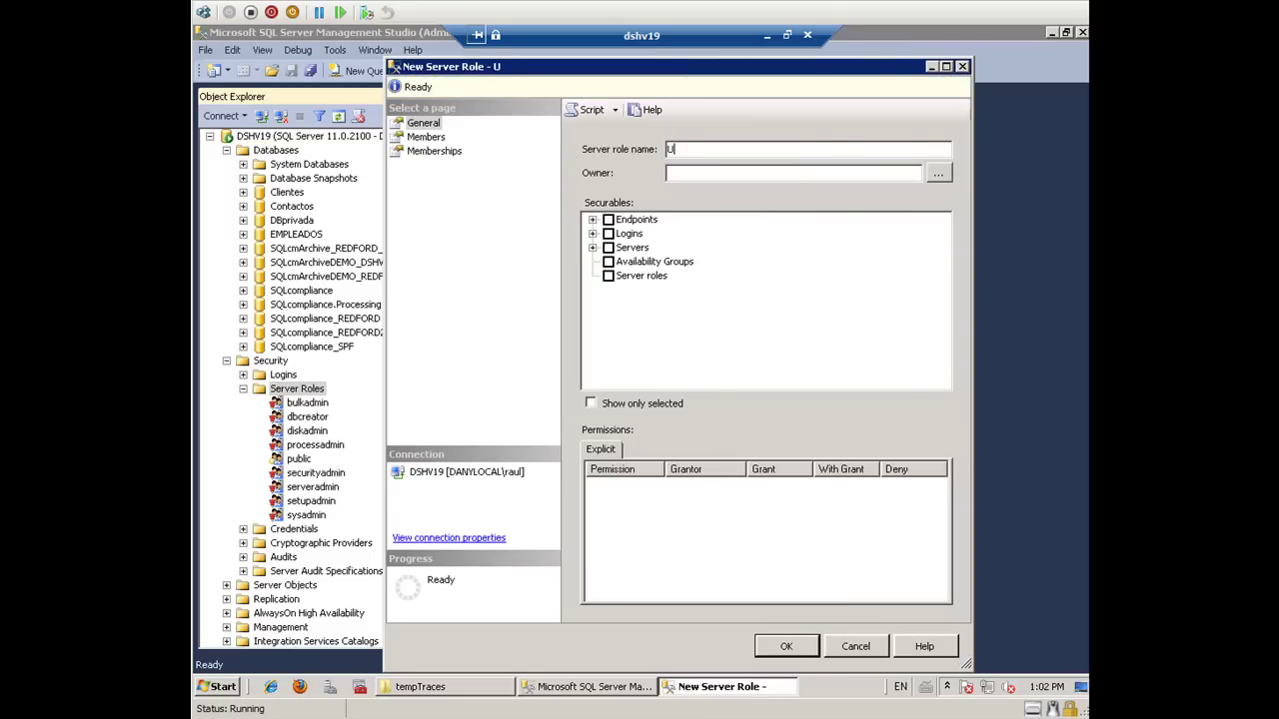
text(suarios Audi)
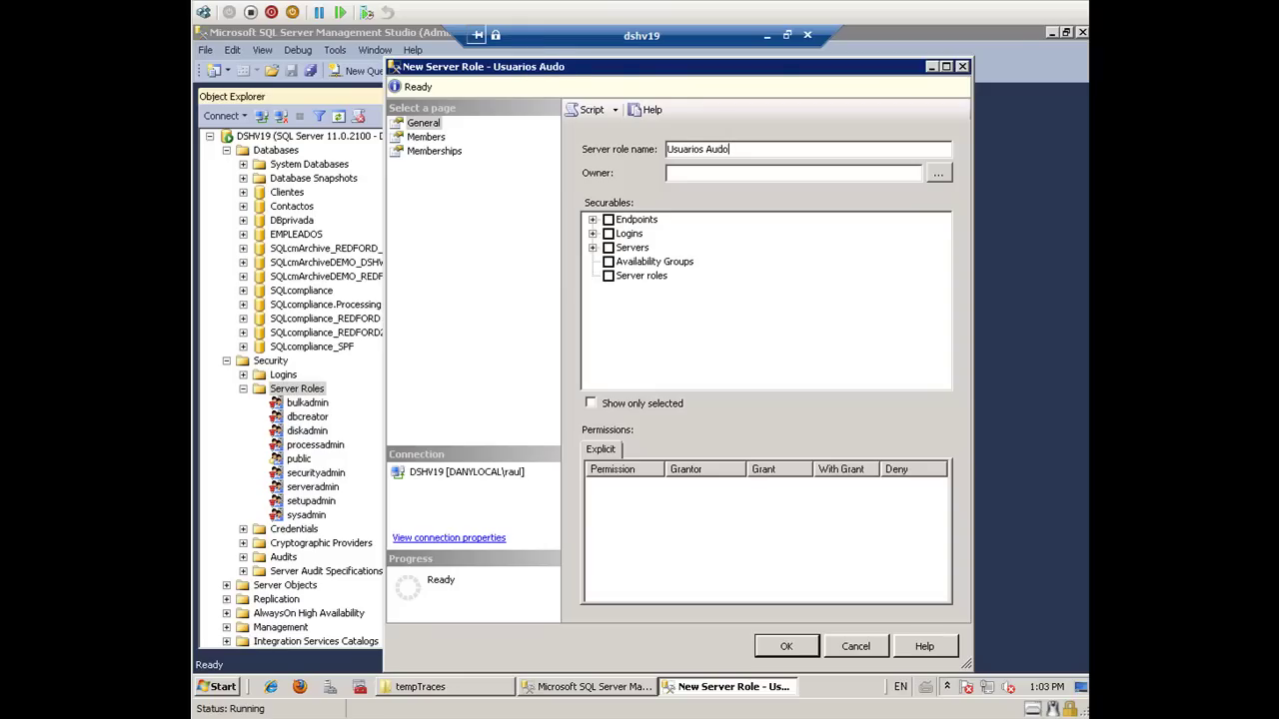
text(tados)
Mark the demo login and the last listed login as securables, create the role, and select it under Server Roles
click(593, 234)
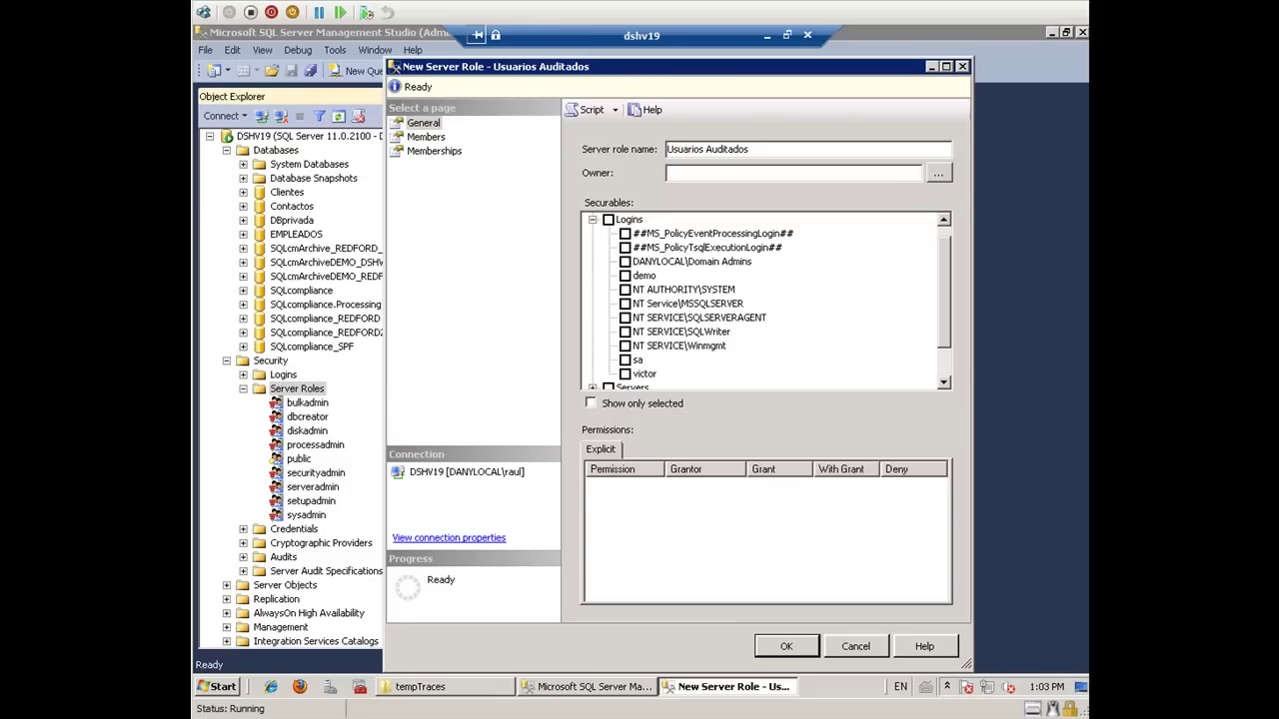
click(625, 373)
click(626, 276)
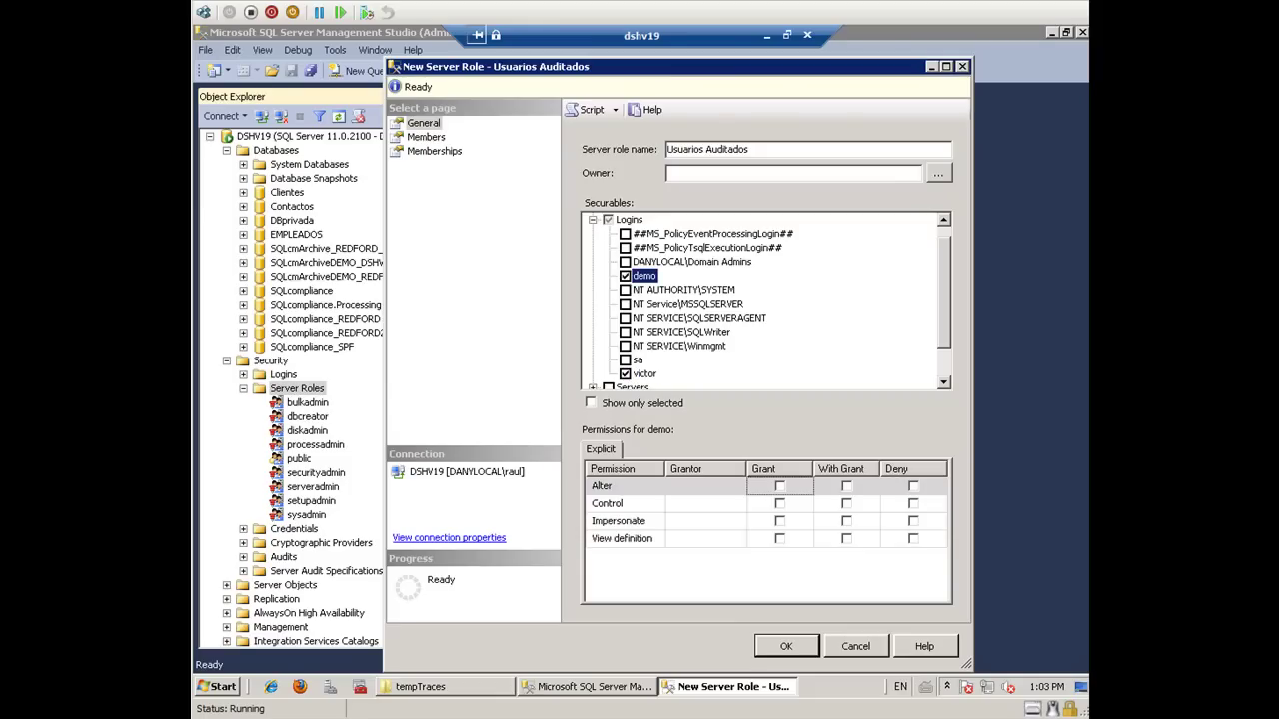
click(786, 647)
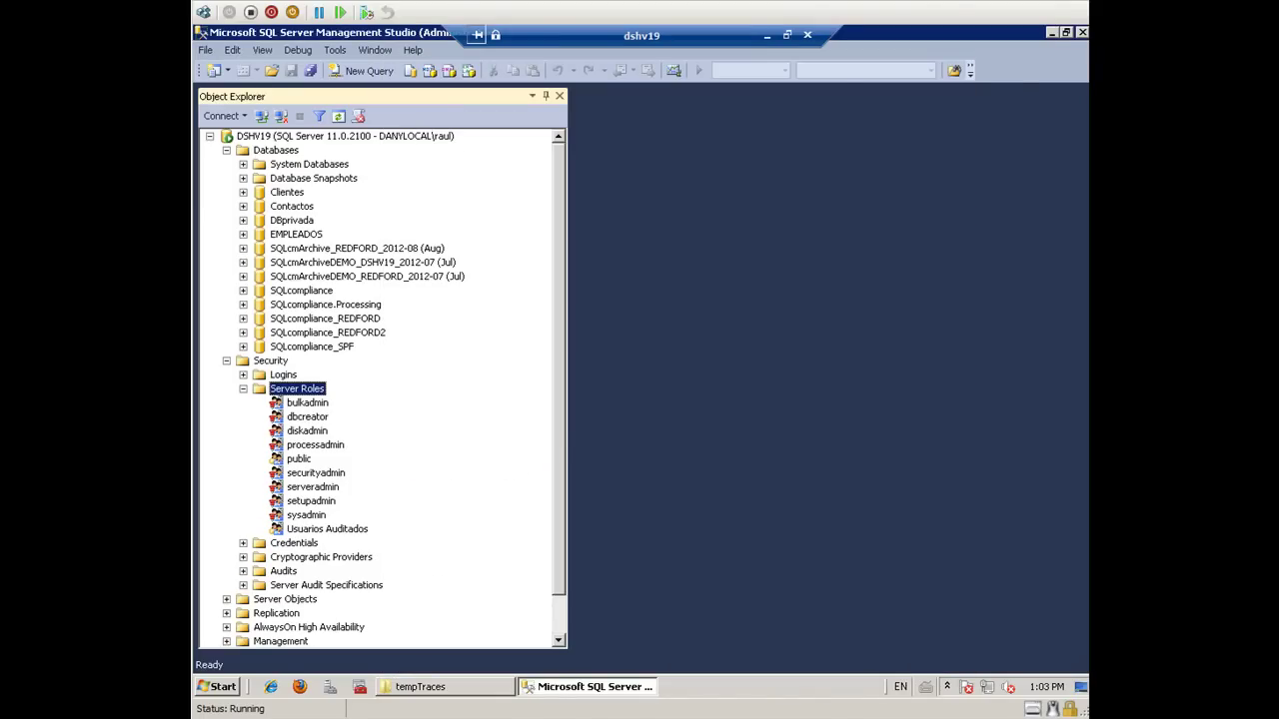
click(326, 529)
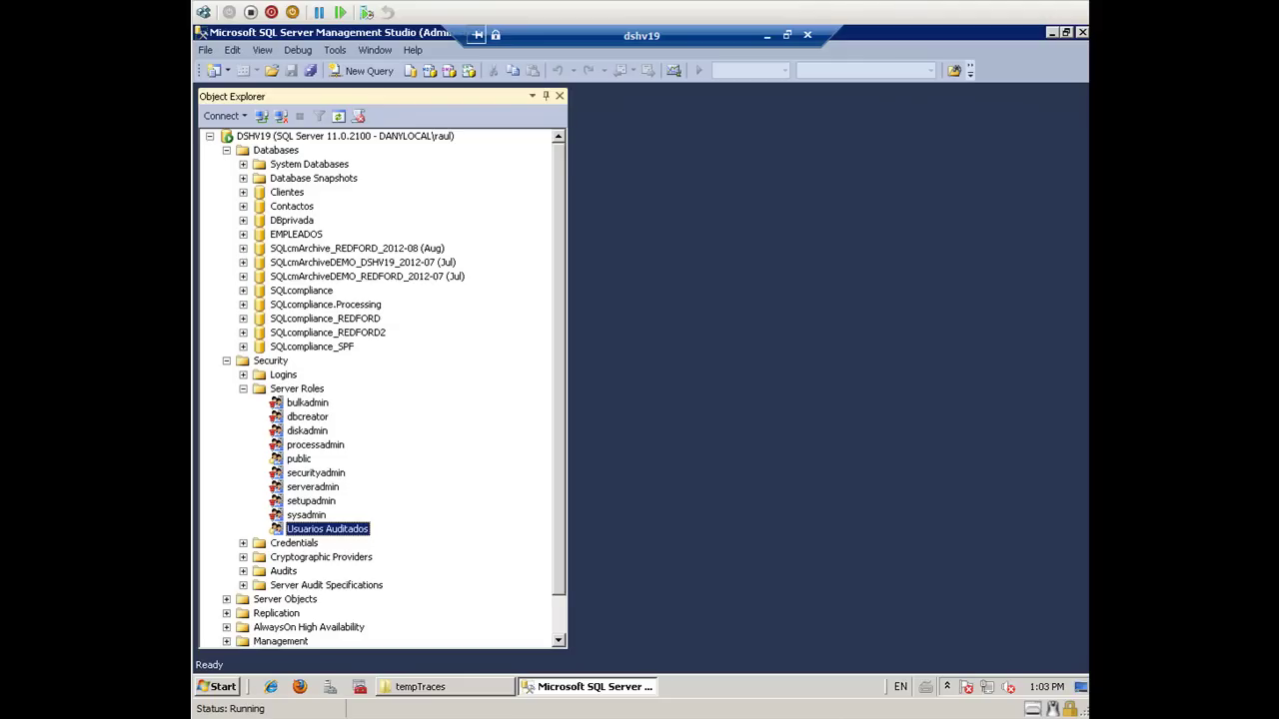
Back in SQL compliance manager, reopen the privileged user selection to look for the Usuarios Auditados role, then cancel the registration
click(767, 36)
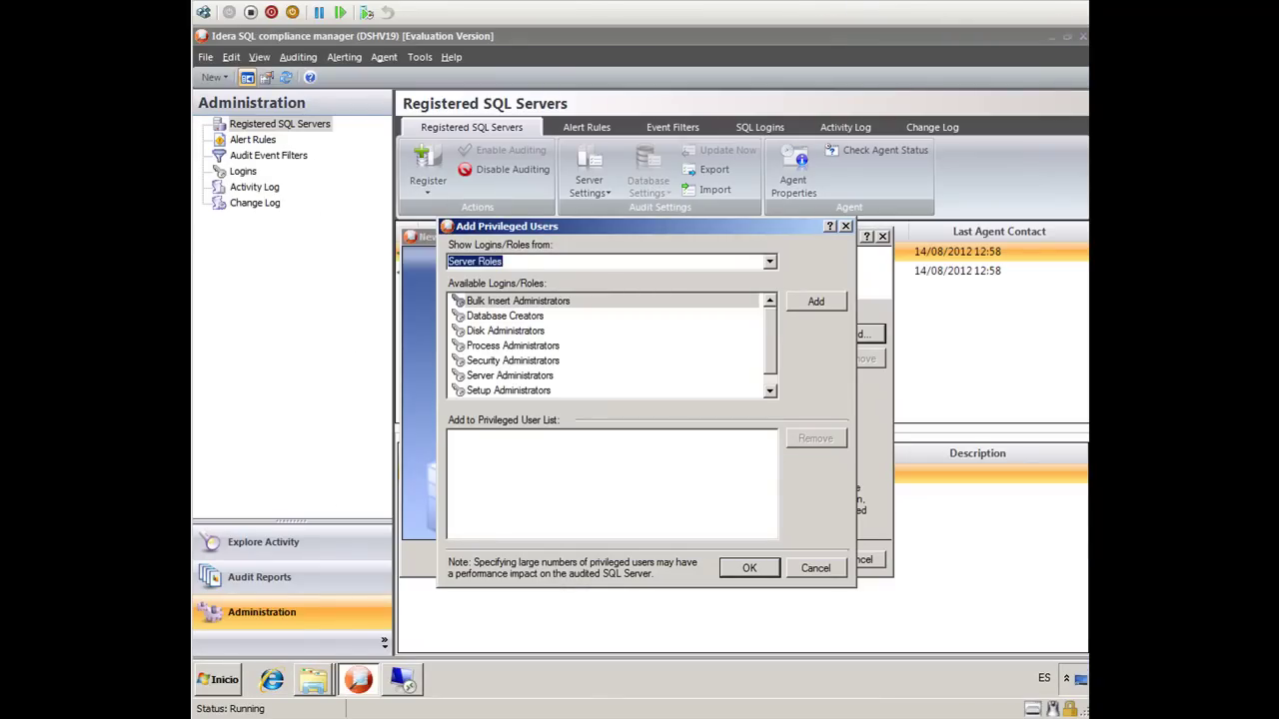
key(Escape)
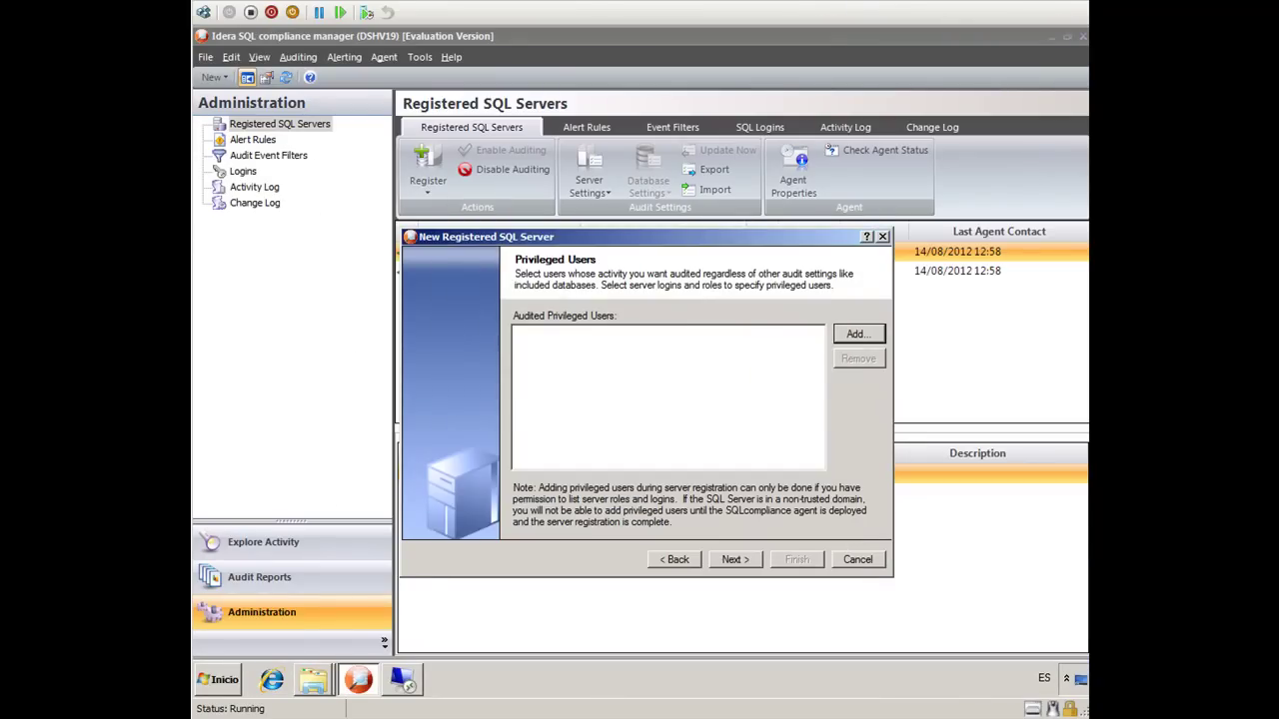
key(Return)
click(769, 262)
click(769, 261)
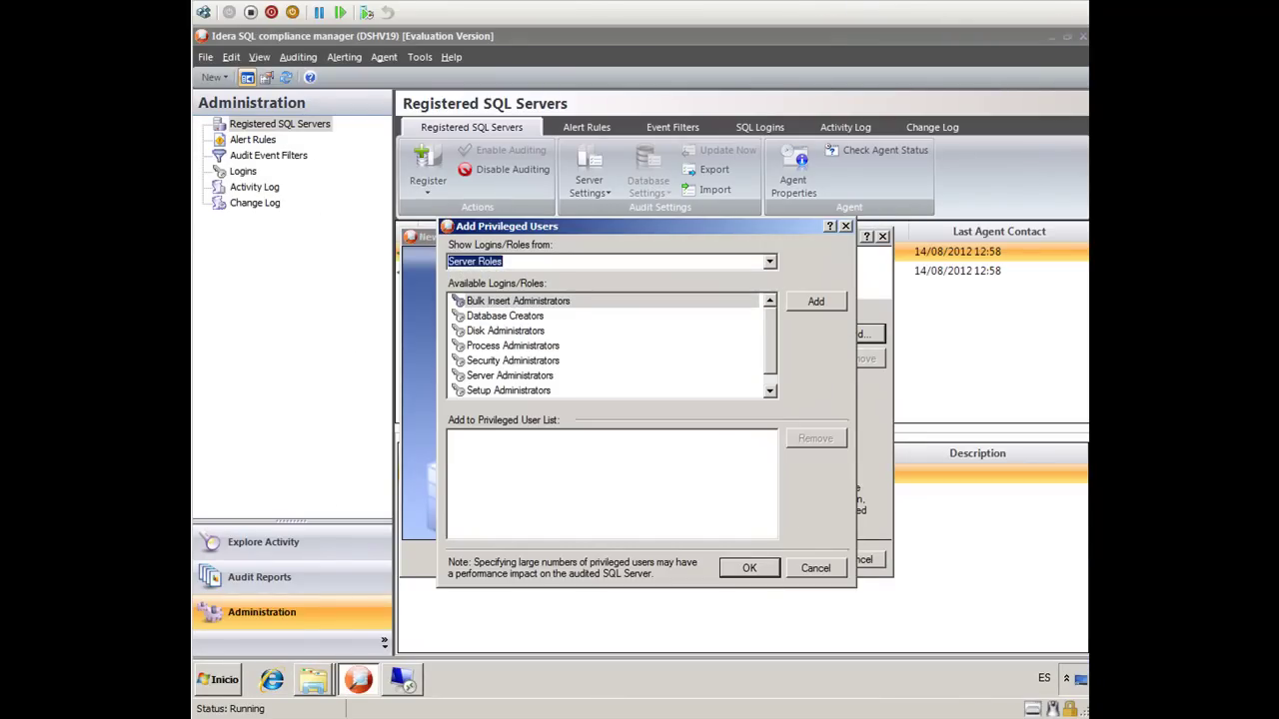
key(Return)
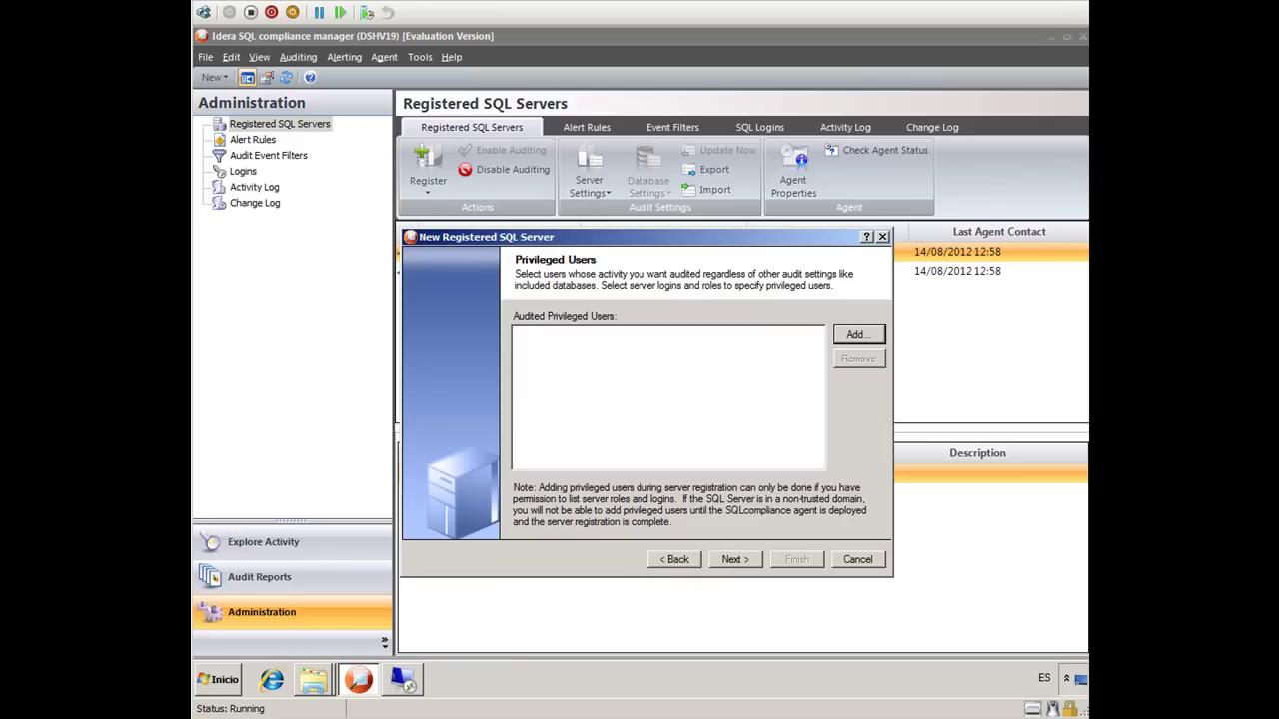
key(Return)
key(Return)
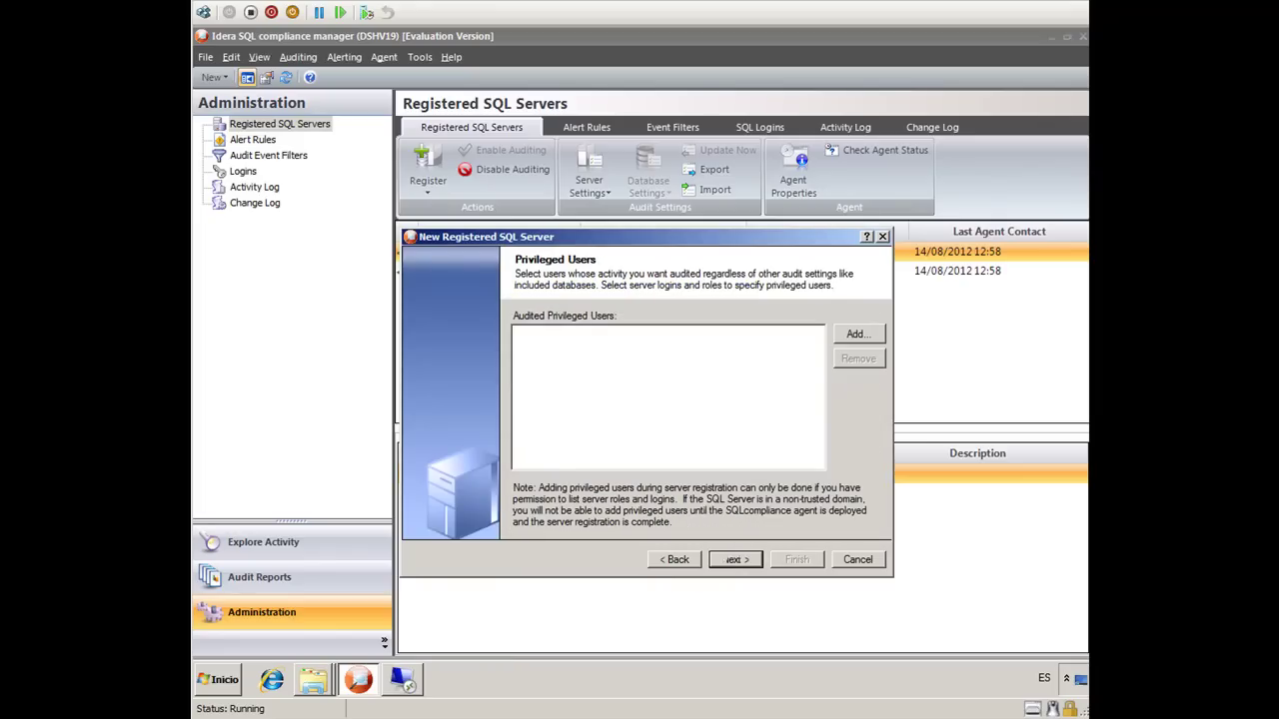
key(alt+a)
scroll(611, 346, down, 1)
scroll(611, 345, up, 1)
key(Escape)
key(Escape)
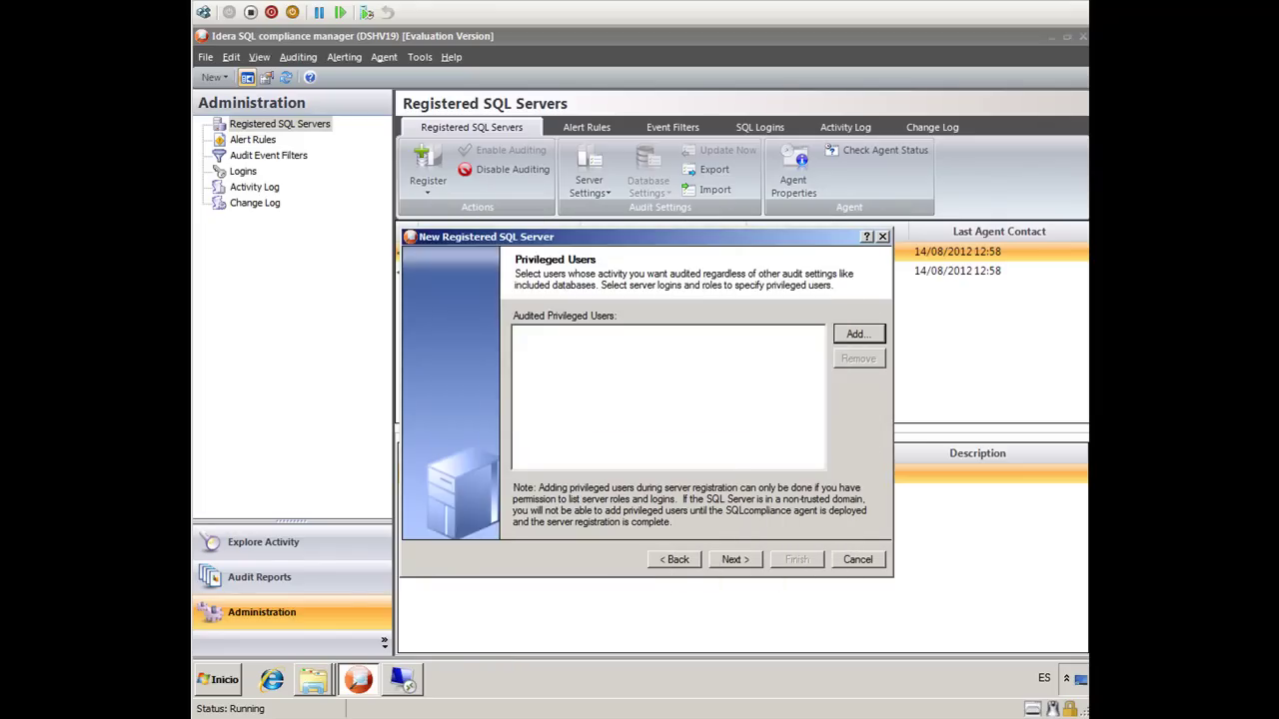
Restart registering DSHV19 as a new SQL Server with the default audit settings and open the privileged user selection
click(428, 180)
key(Return)
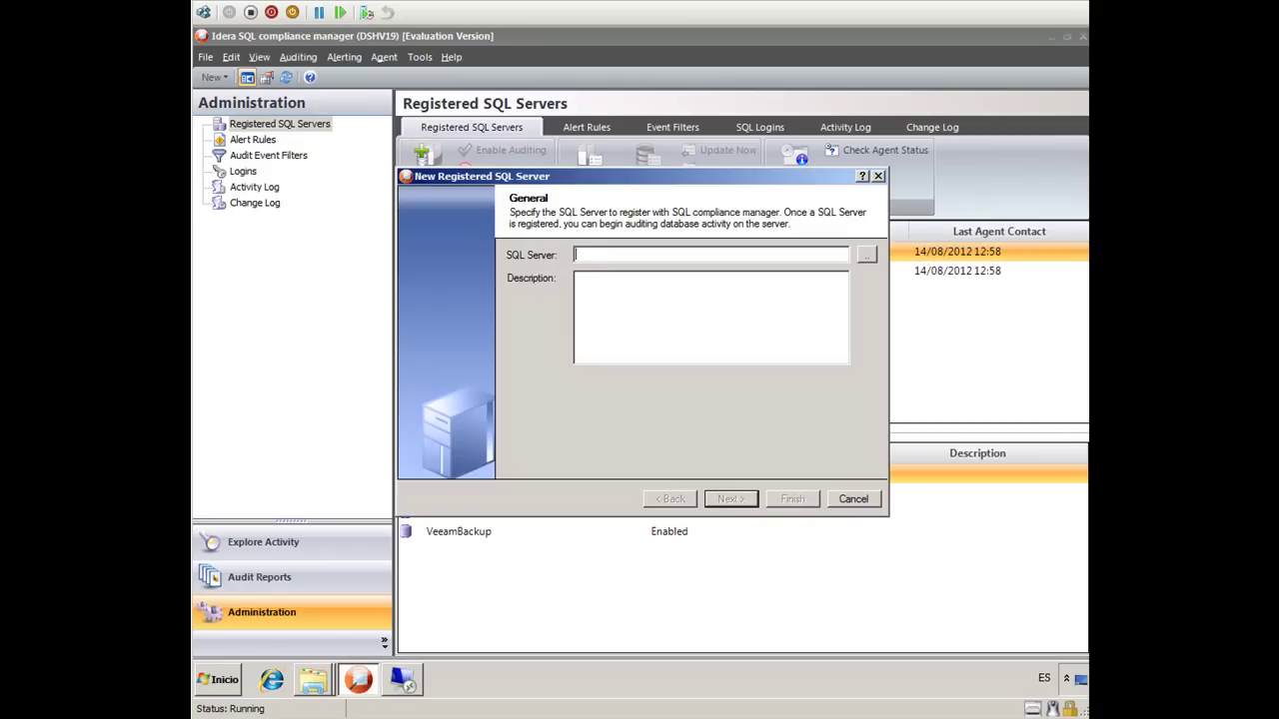
text(DSHV19)
key(Return)
key(Return)
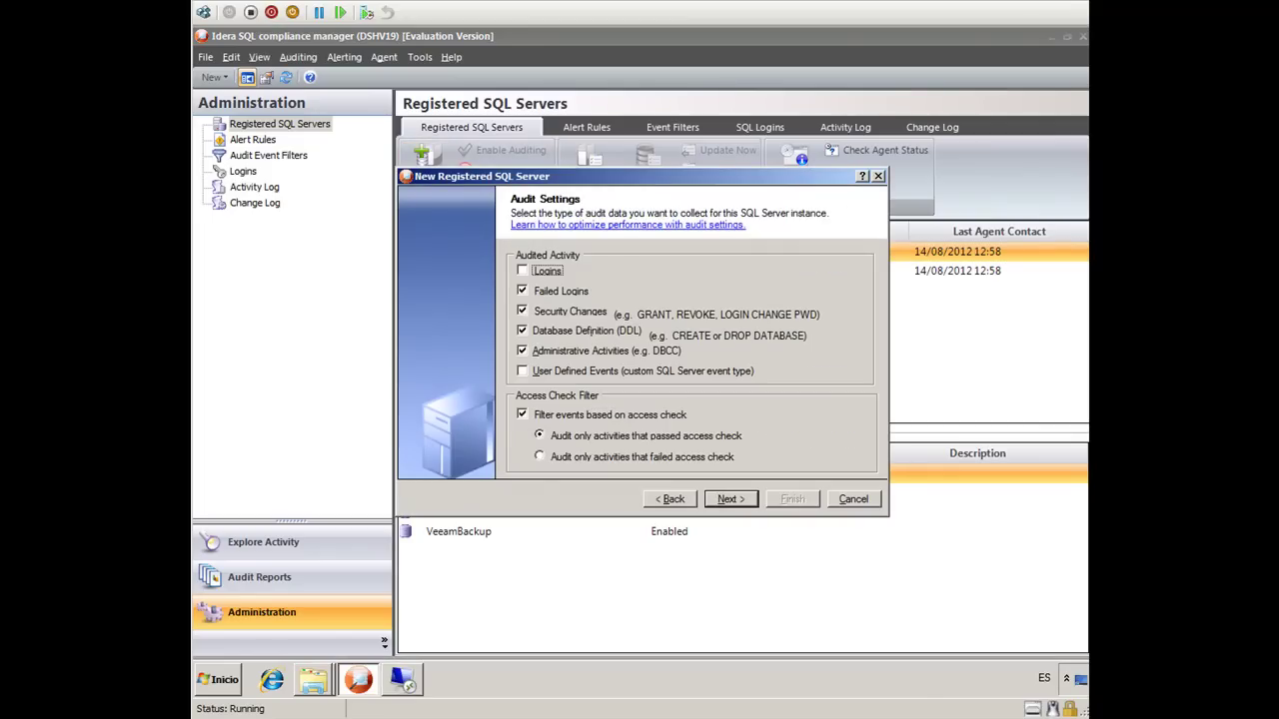
key(Return)
click(854, 273)
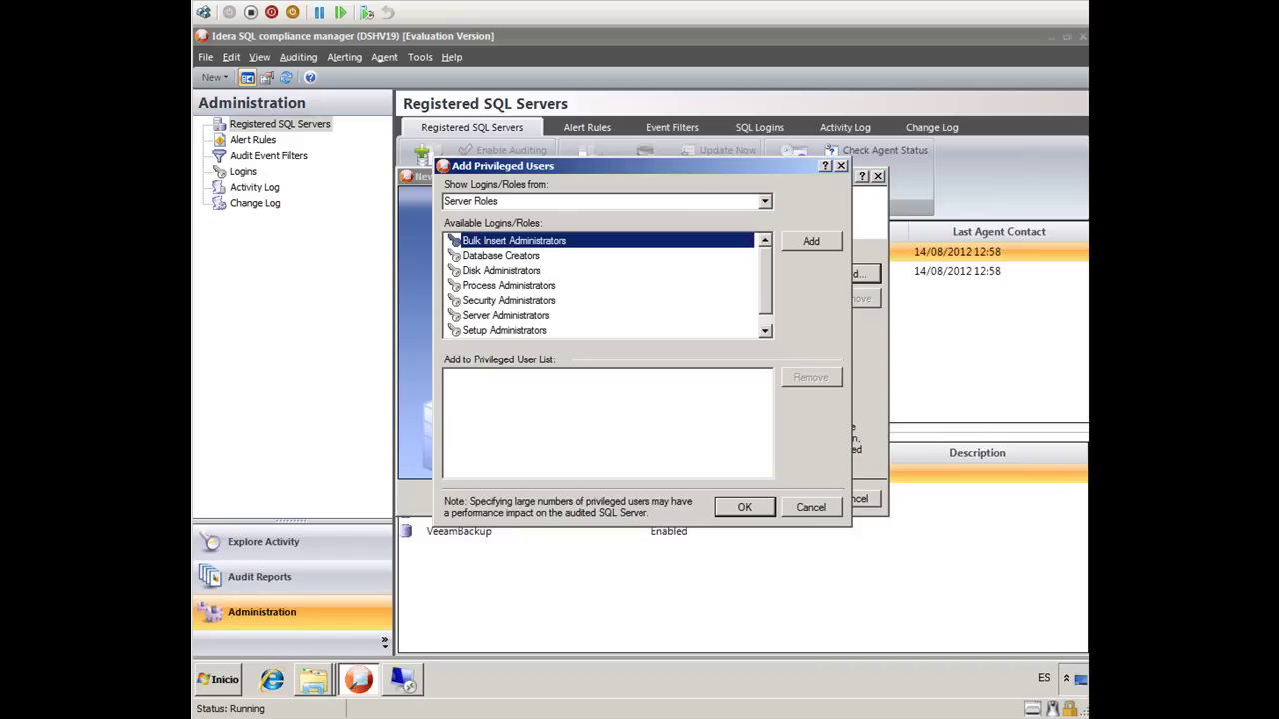
Check the available server roles and server logins for the Usuarios Auditados role
key(Down)
key(Up)
click(765, 201)
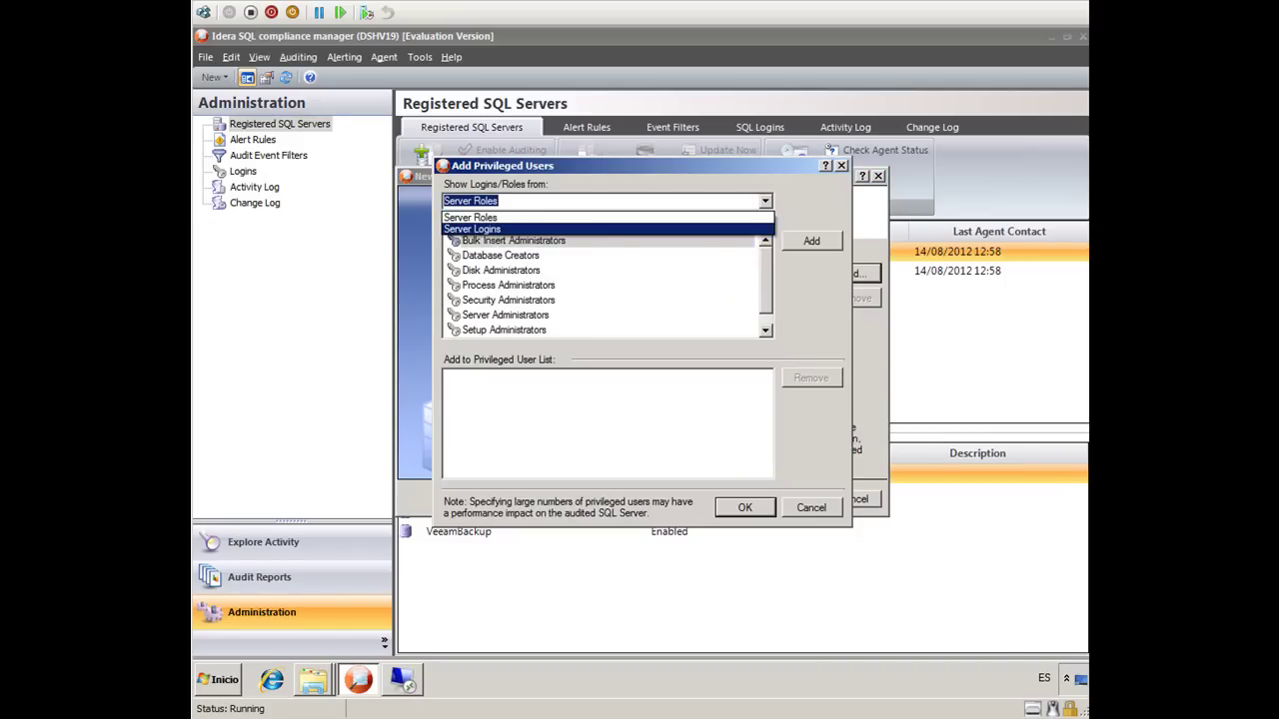
click(479, 229)
key(alt+Down)
key(Up)
key(Return)
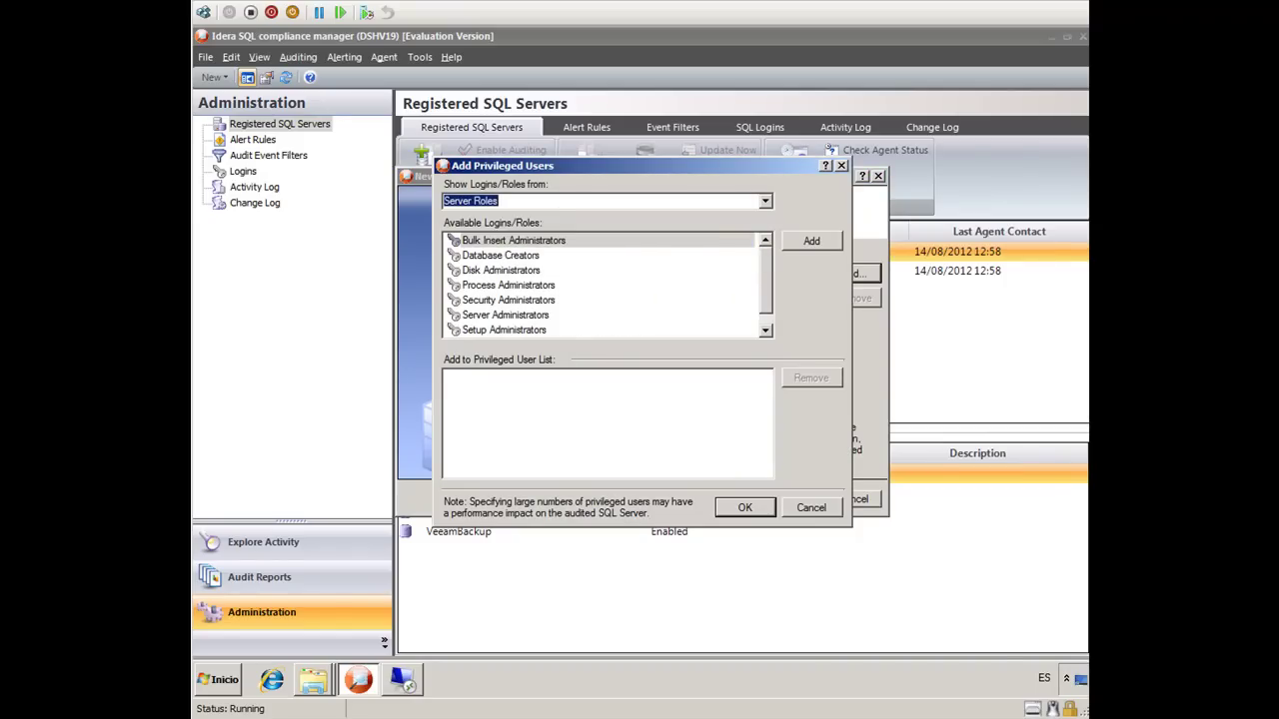
key(alt+Down)
key(alt+Up)
Add the server logins demo and sa as audited privileged users and proceed to their audited activity settings
key(alt+Down)
key(Down)
key(Return)
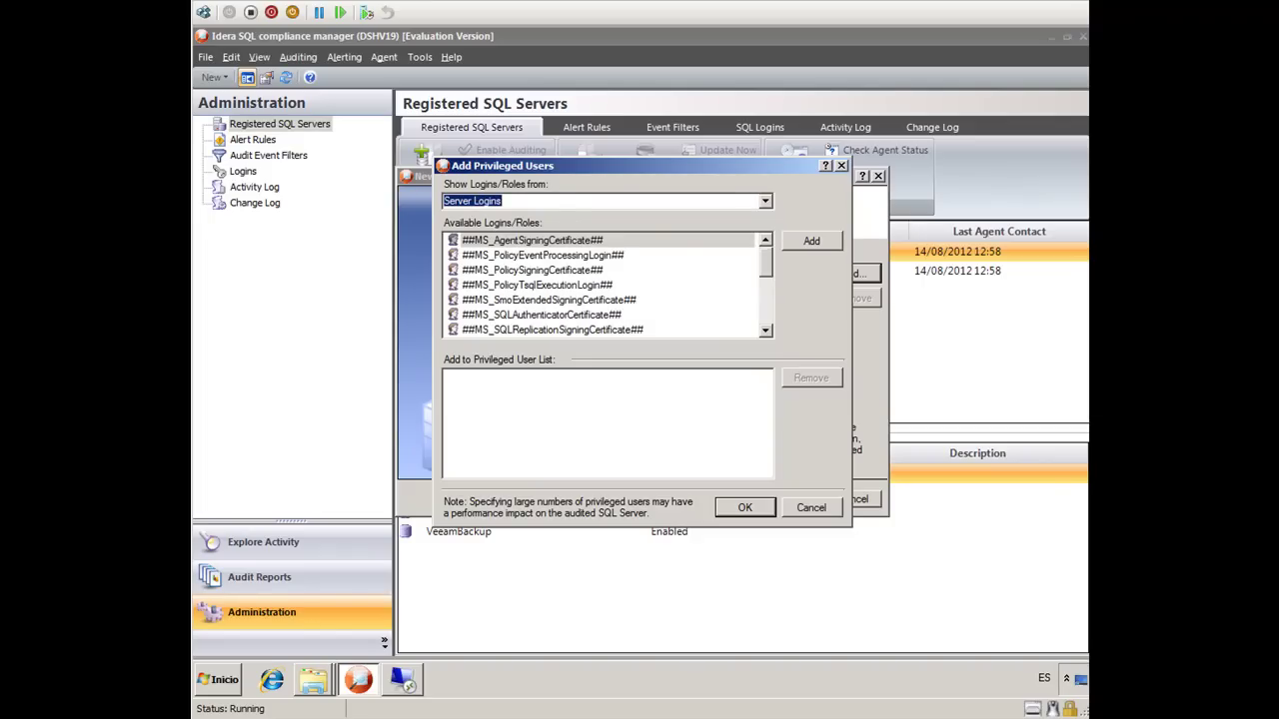
scroll(604, 285, down, 3)
click(474, 270)
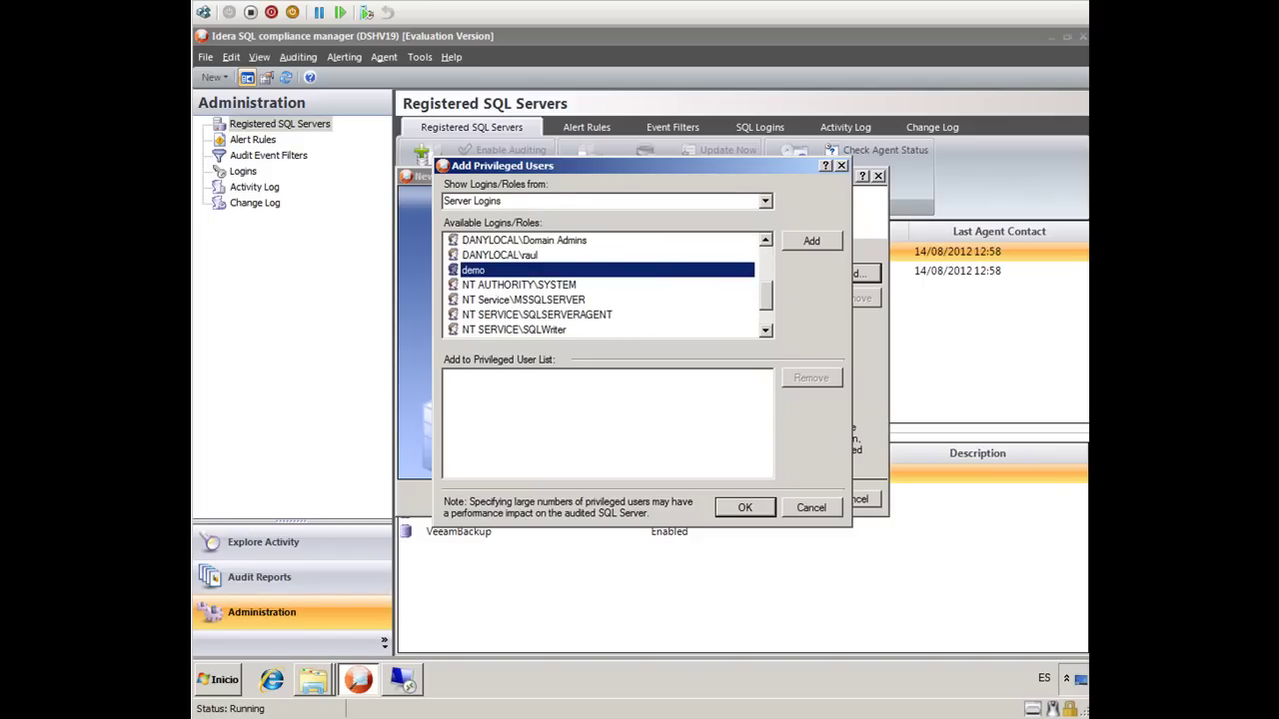
double_click(473, 270)
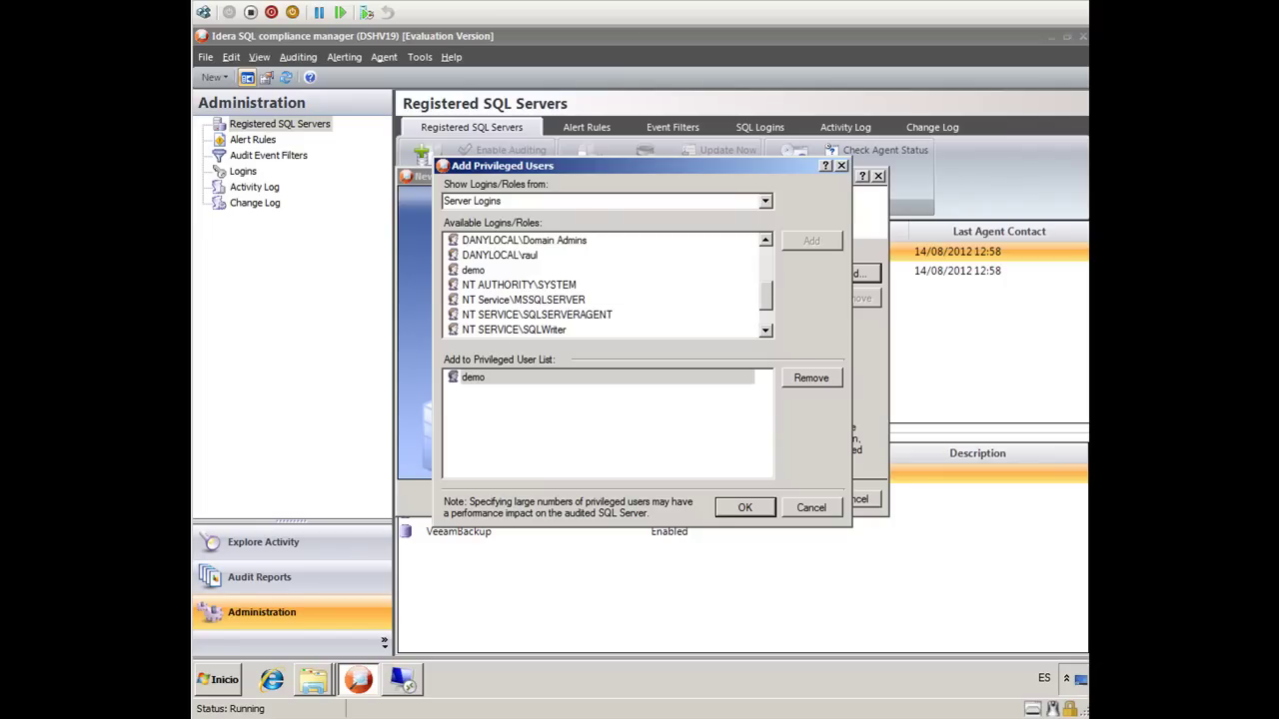
double_click(467, 314)
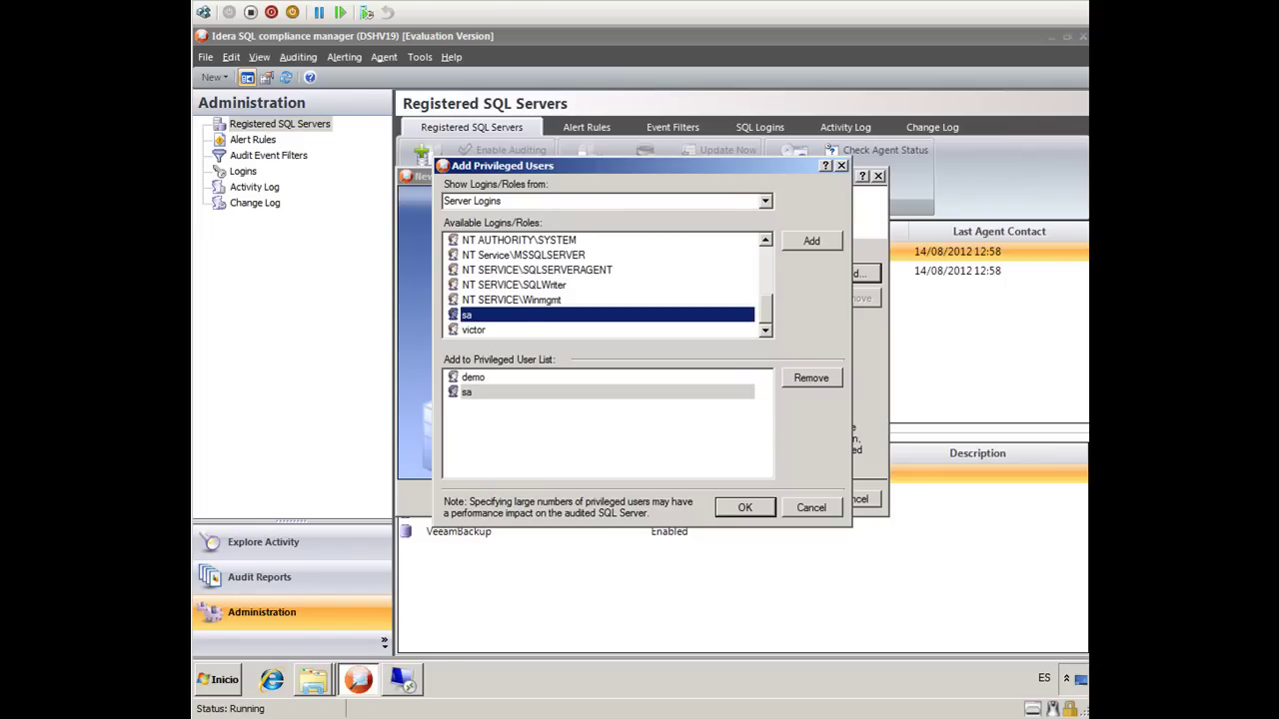
click(745, 508)
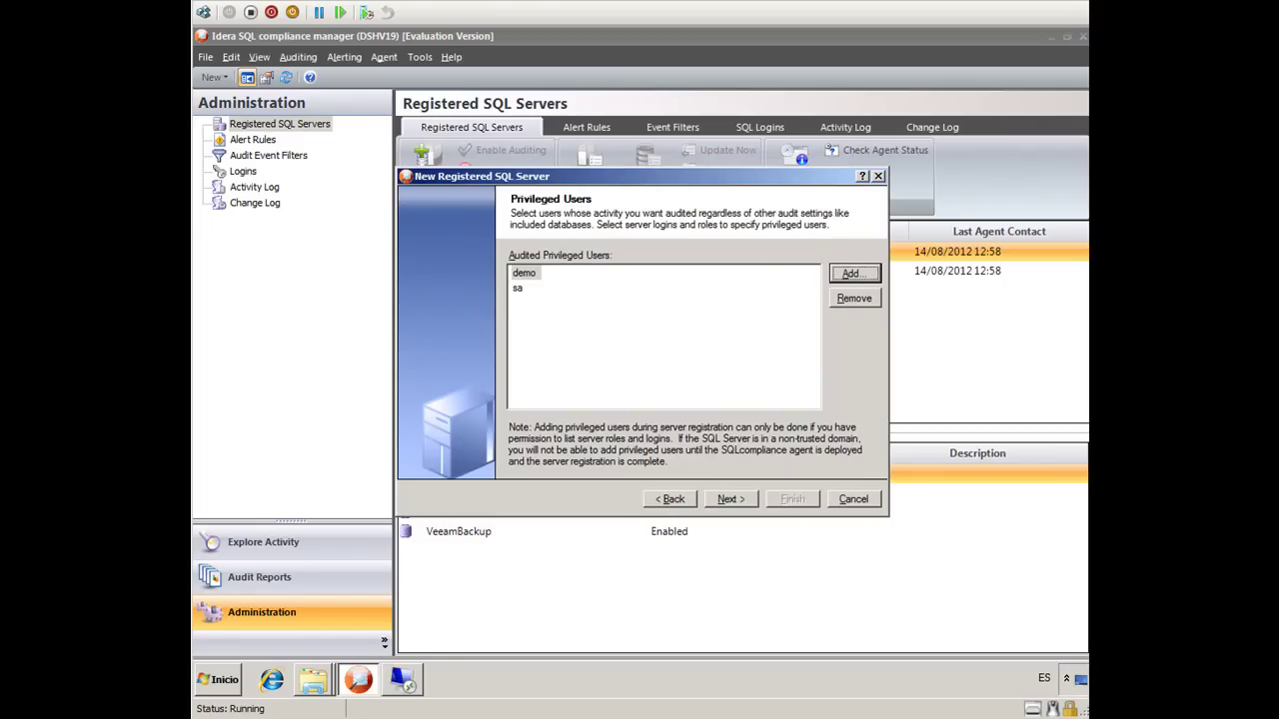
click(730, 498)
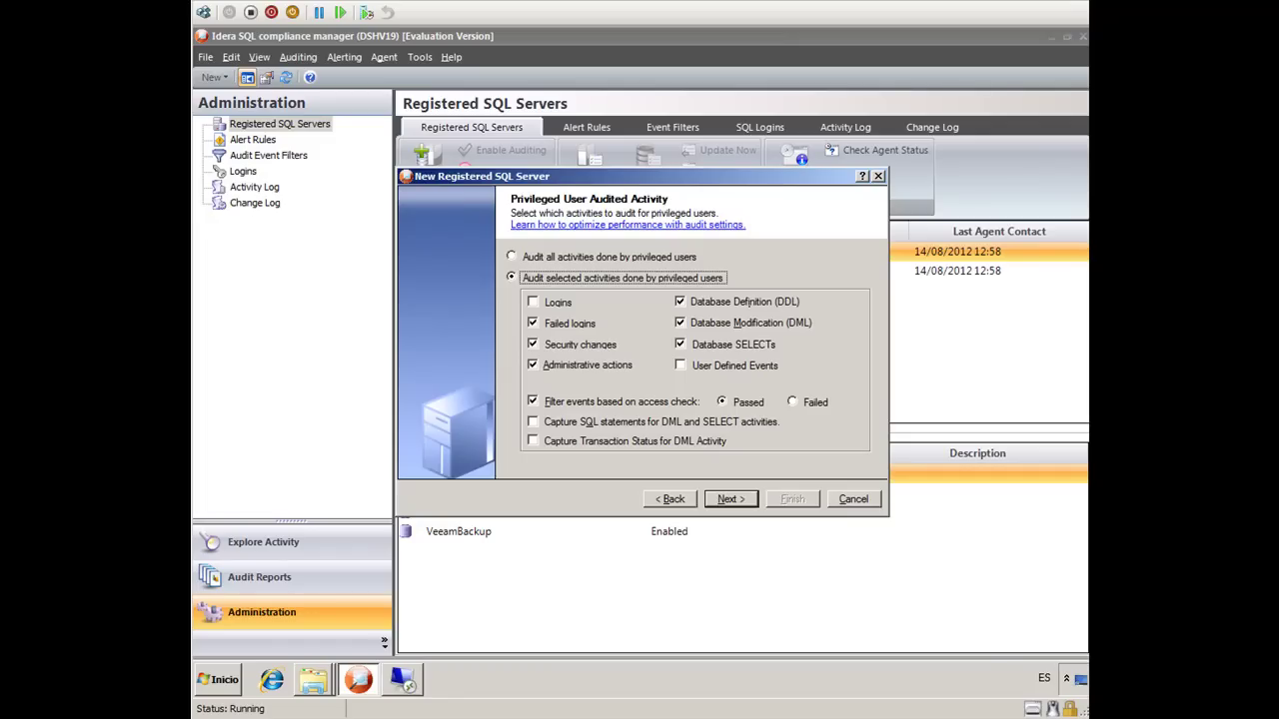
Exclude Security changes, Administrative actions and Database SELECTs from the activities audited for privileged users
click(532, 345)
click(533, 366)
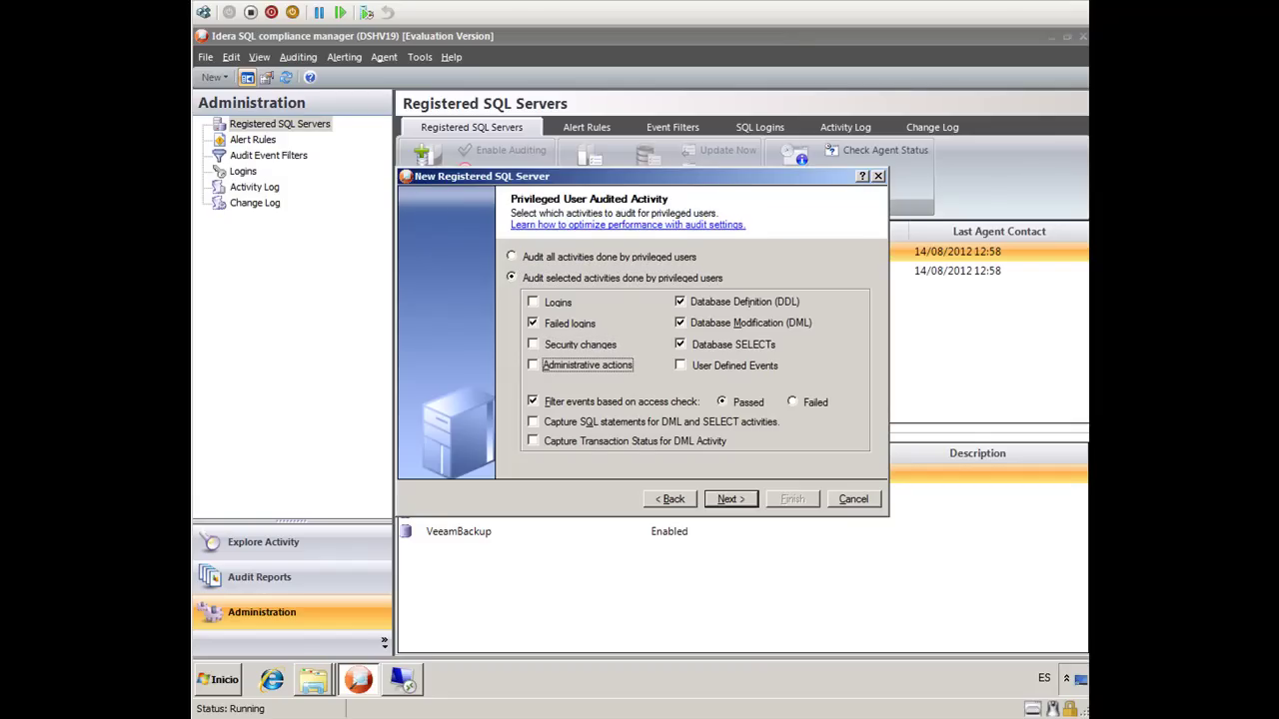
click(680, 344)
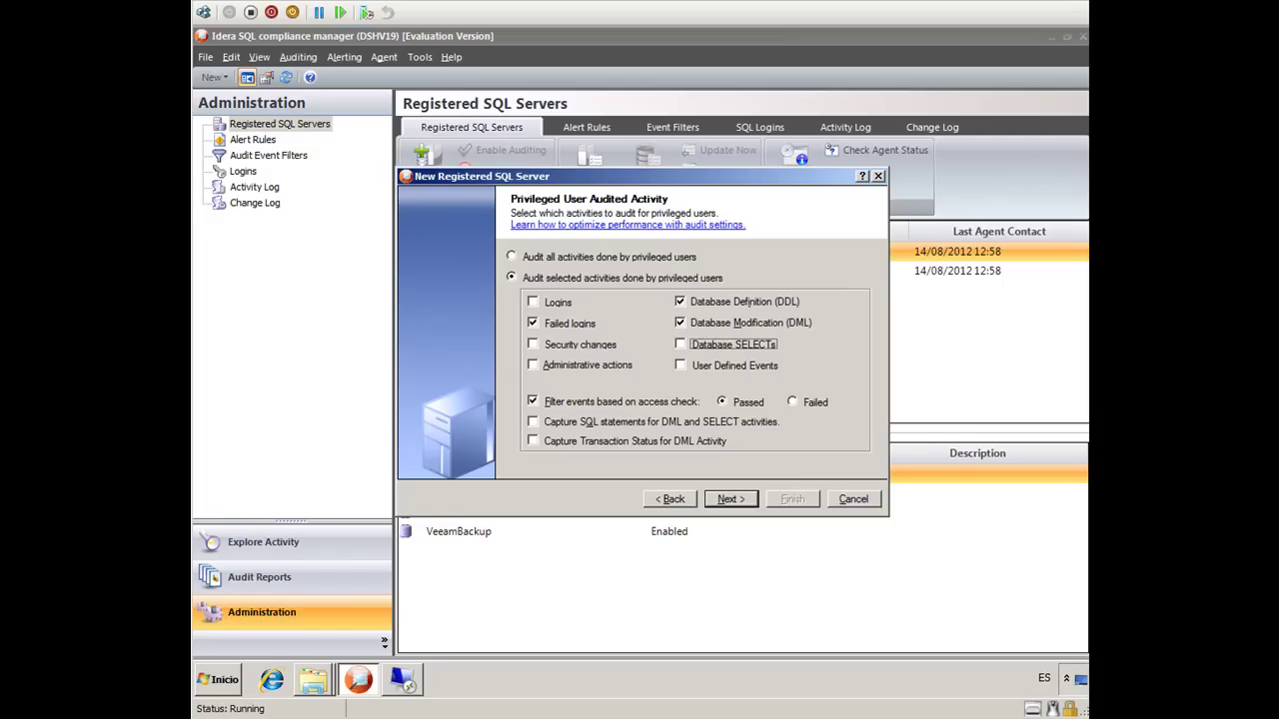
Try the Failed access check filter and the capture of SQL statements for DML and SELECT activities of privileged users
click(793, 402)
key(Left)
click(533, 421)
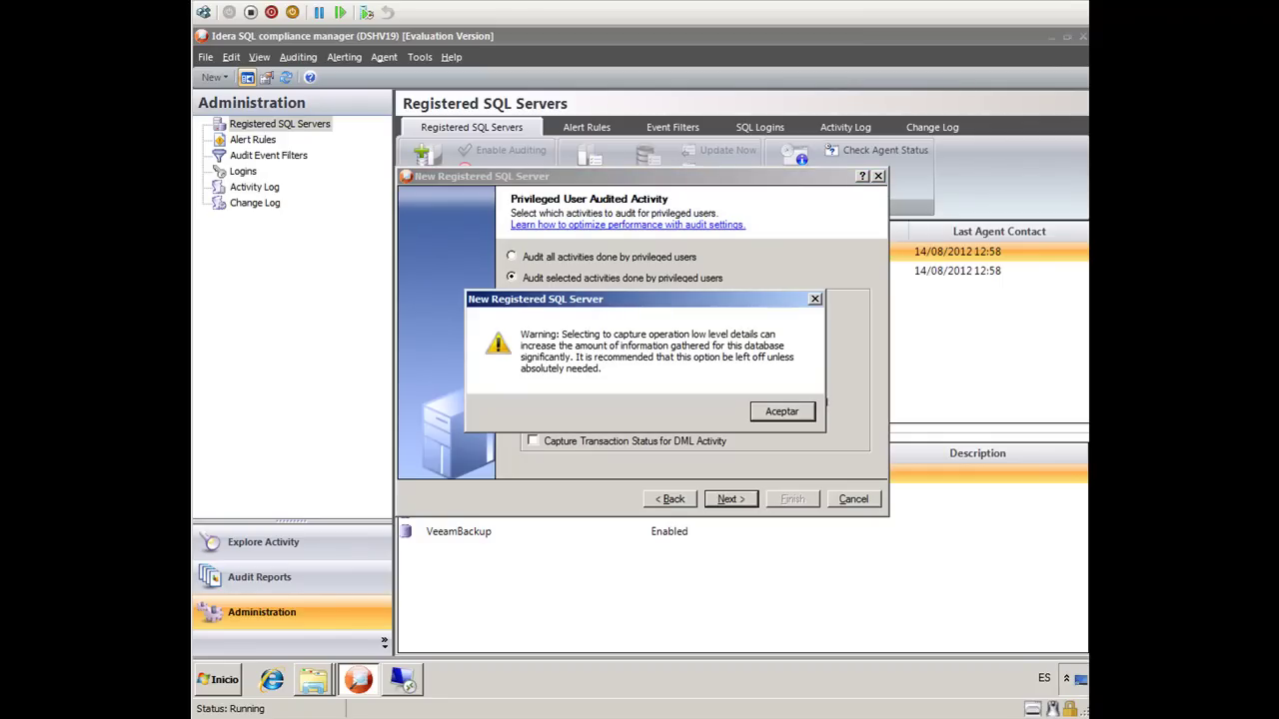
key(Return)
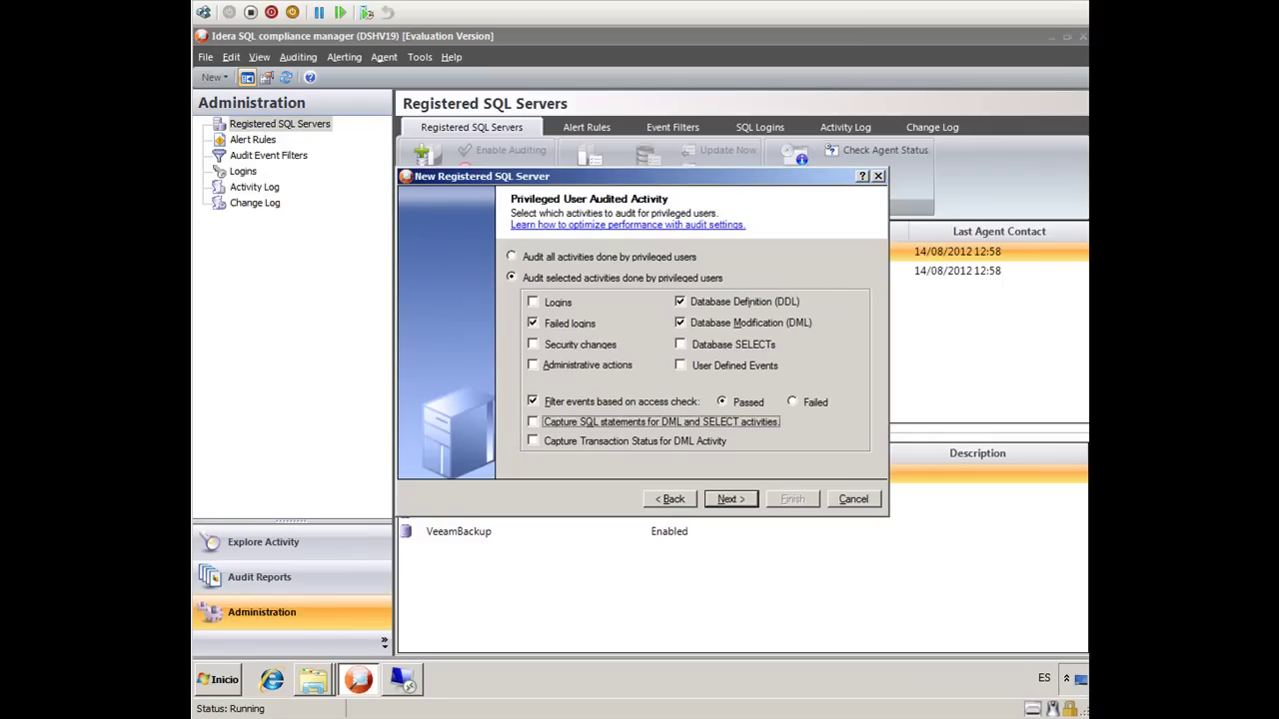
key(alt+q)
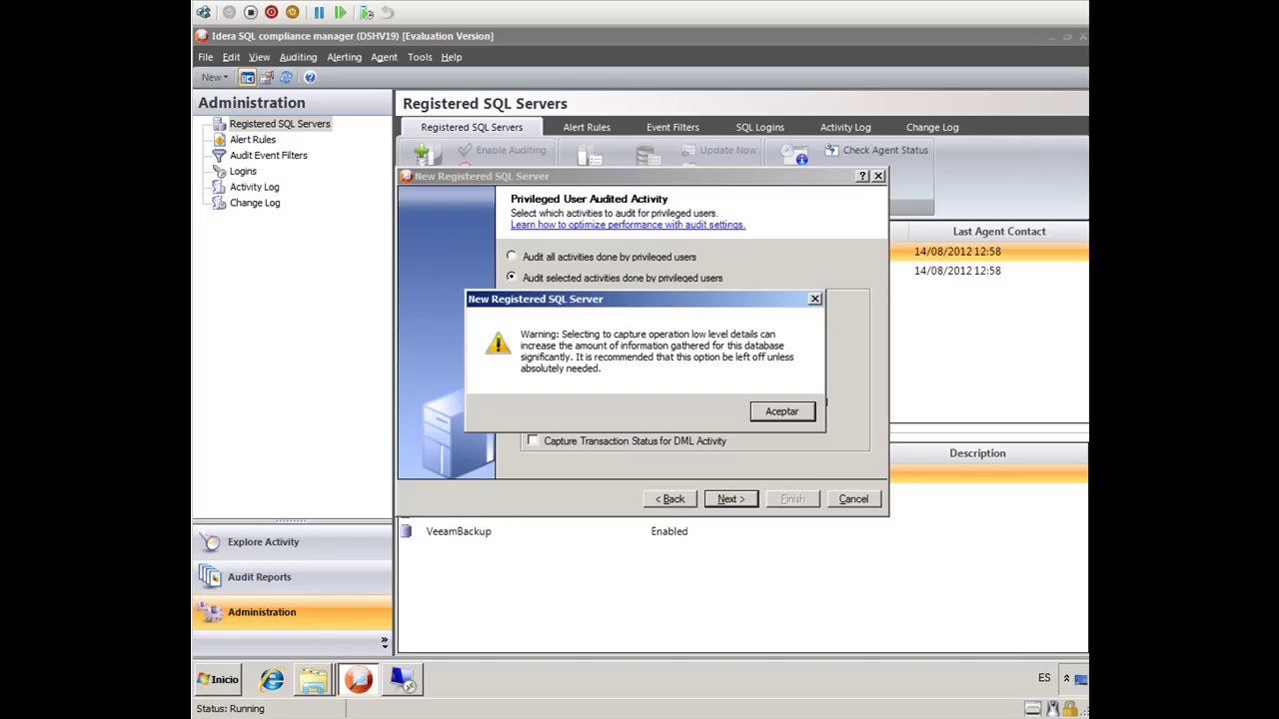
key(Return)
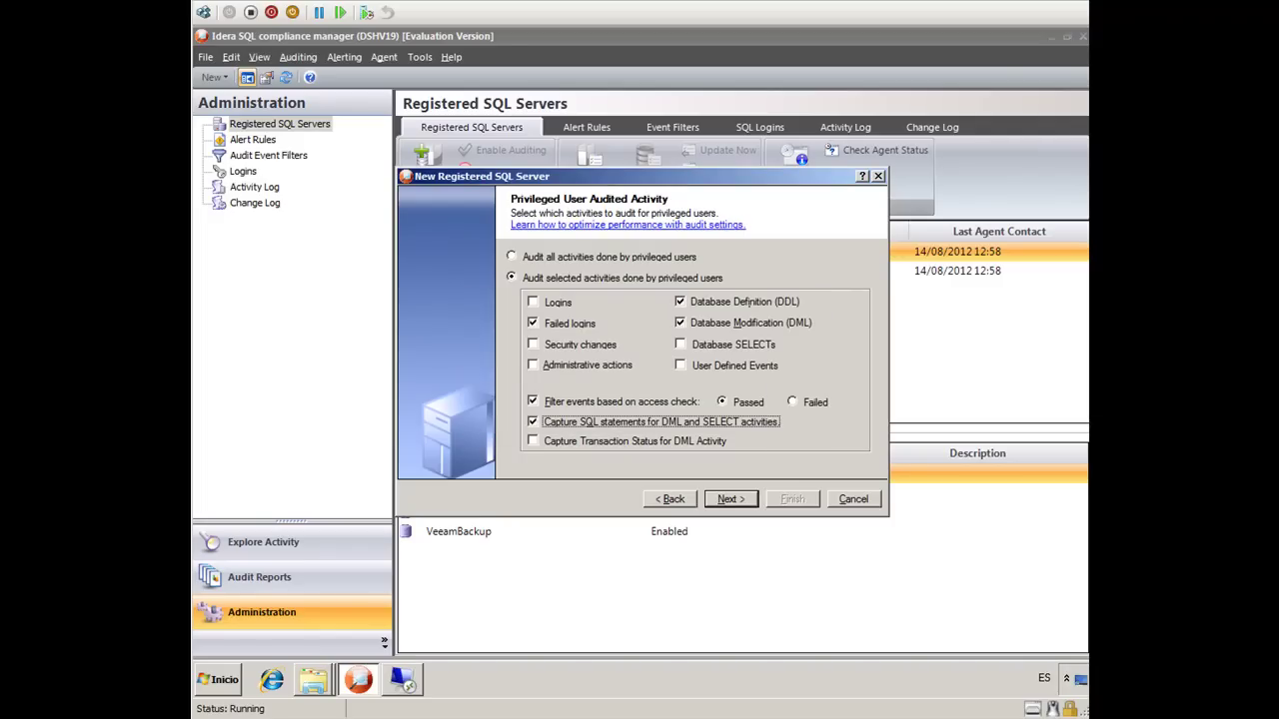
key(space)
Grant the default right to read events and their associated SQL statements, and finish registering DSHV19
key(Return)
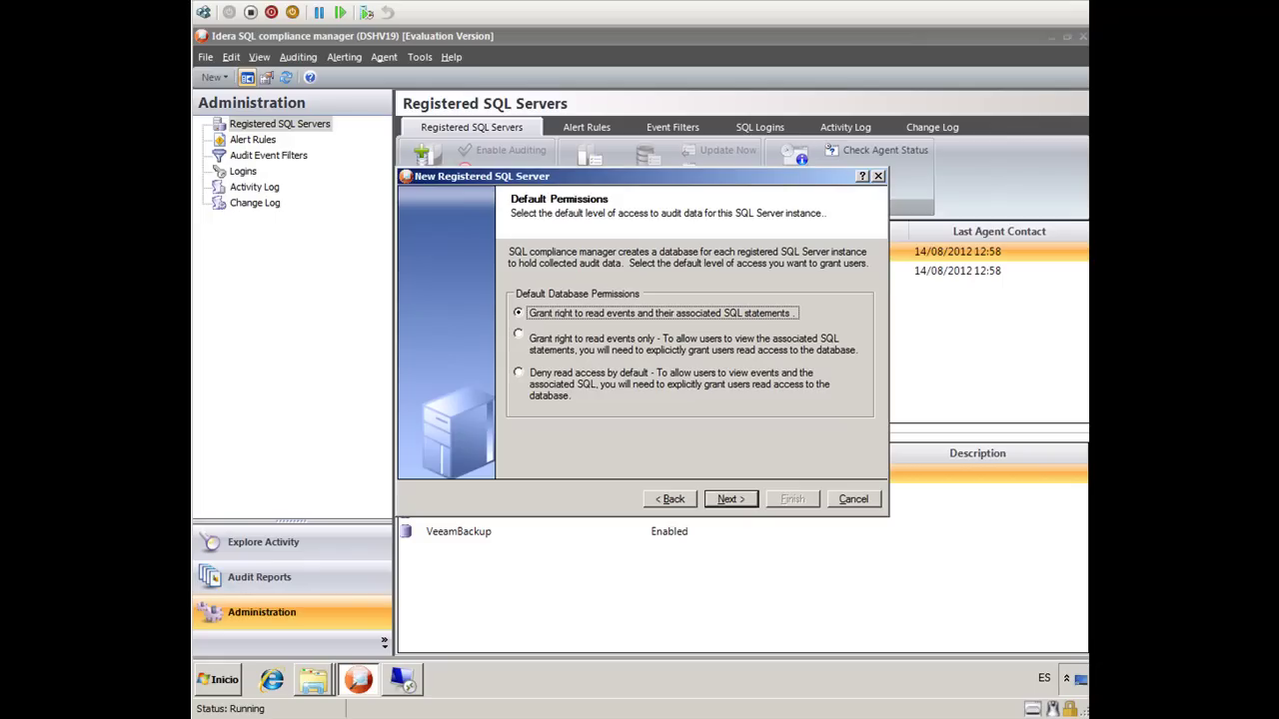
click(518, 372)
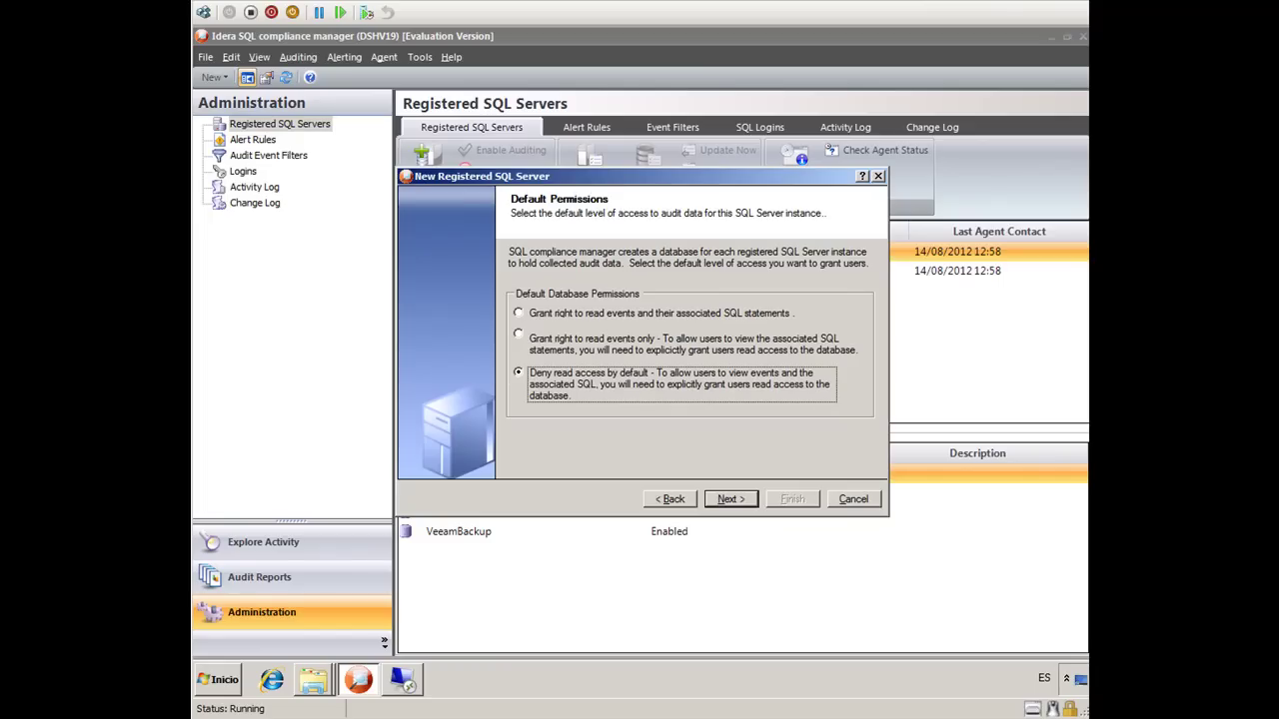
click(518, 313)
key(Return)
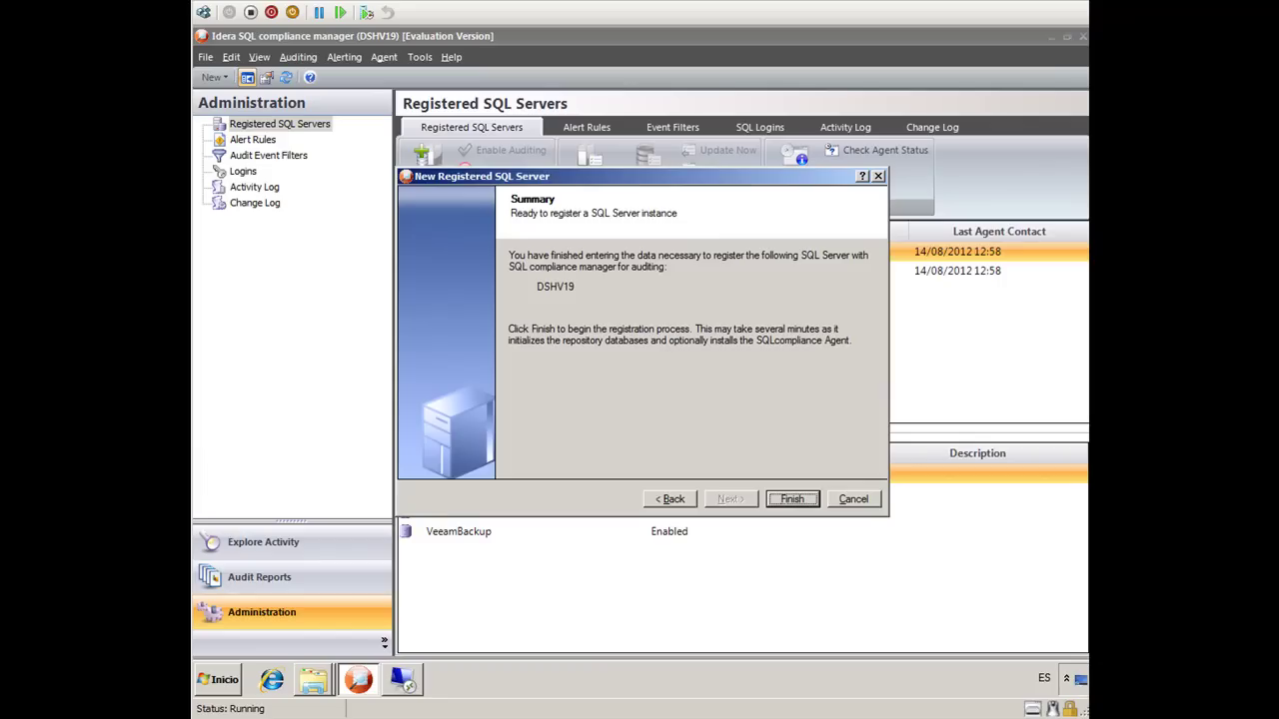
click(792, 499)
Switch to SQL Server Management Studio on the dshv19 remote desktop and check the refreshed databases for SQLcompliance_DSHV19
click(403, 680)
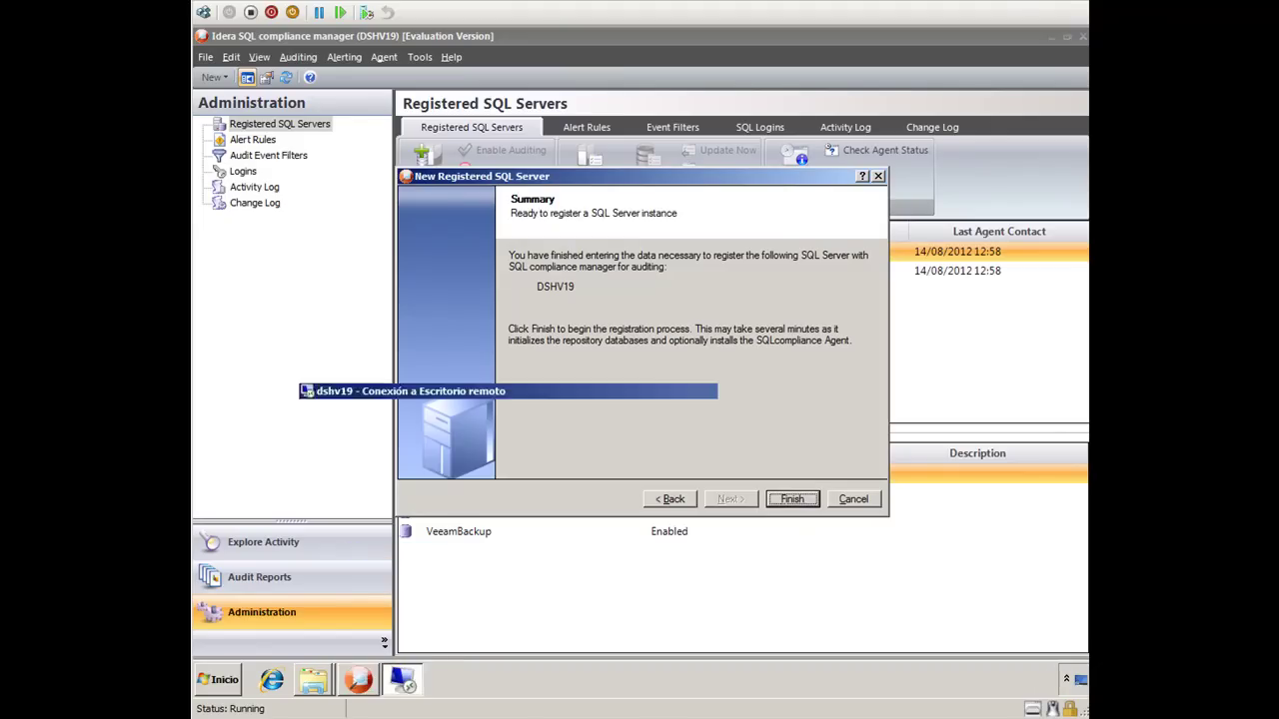
click(243, 389)
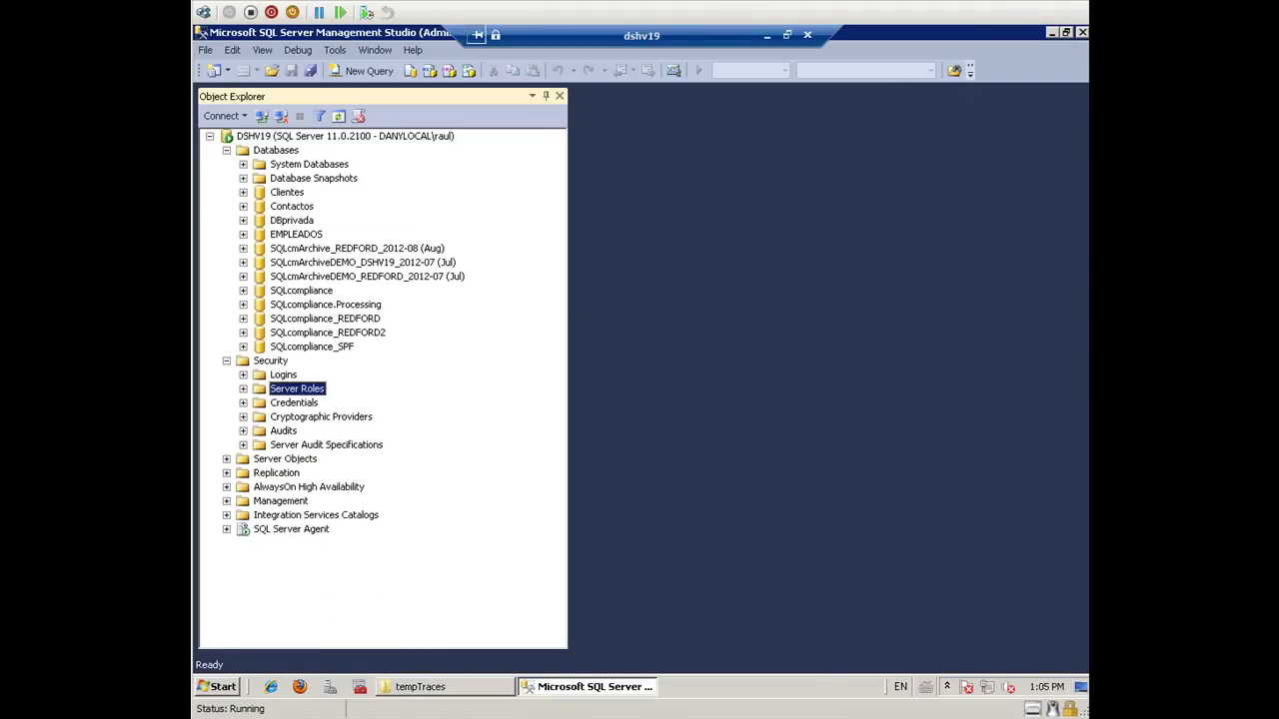
click(227, 361)
click(276, 149)
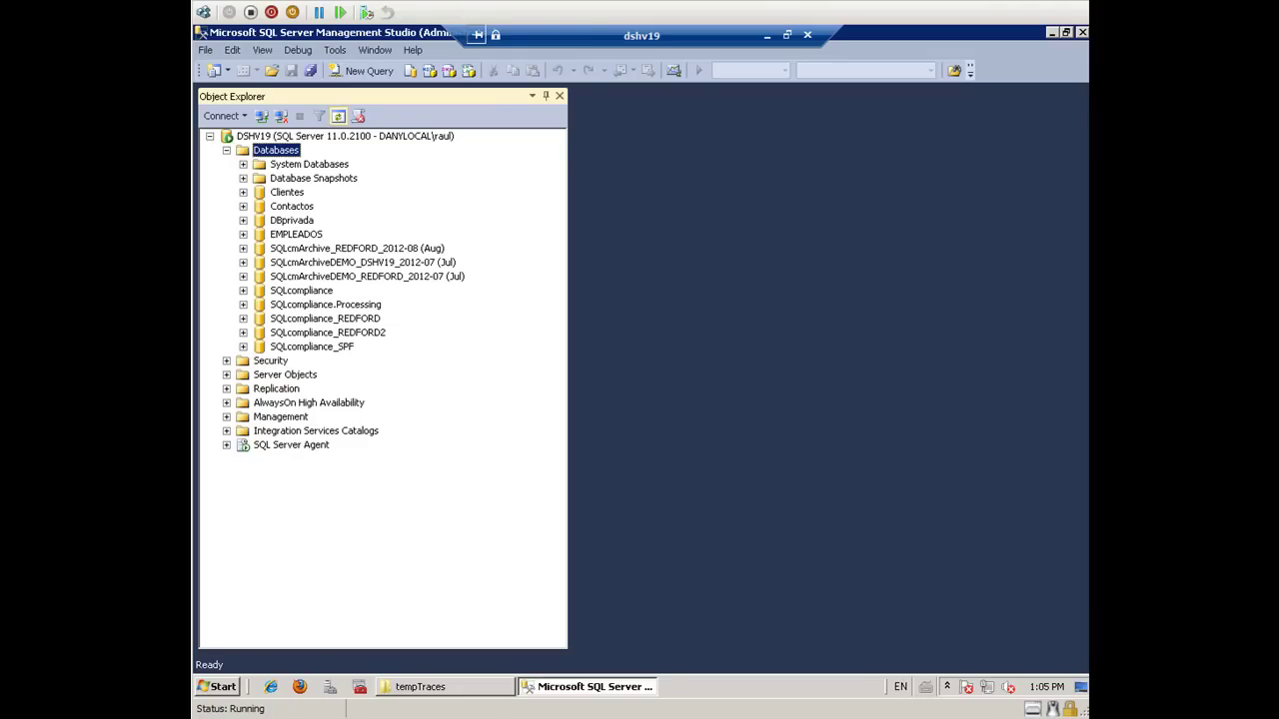
click(338, 116)
click(321, 318)
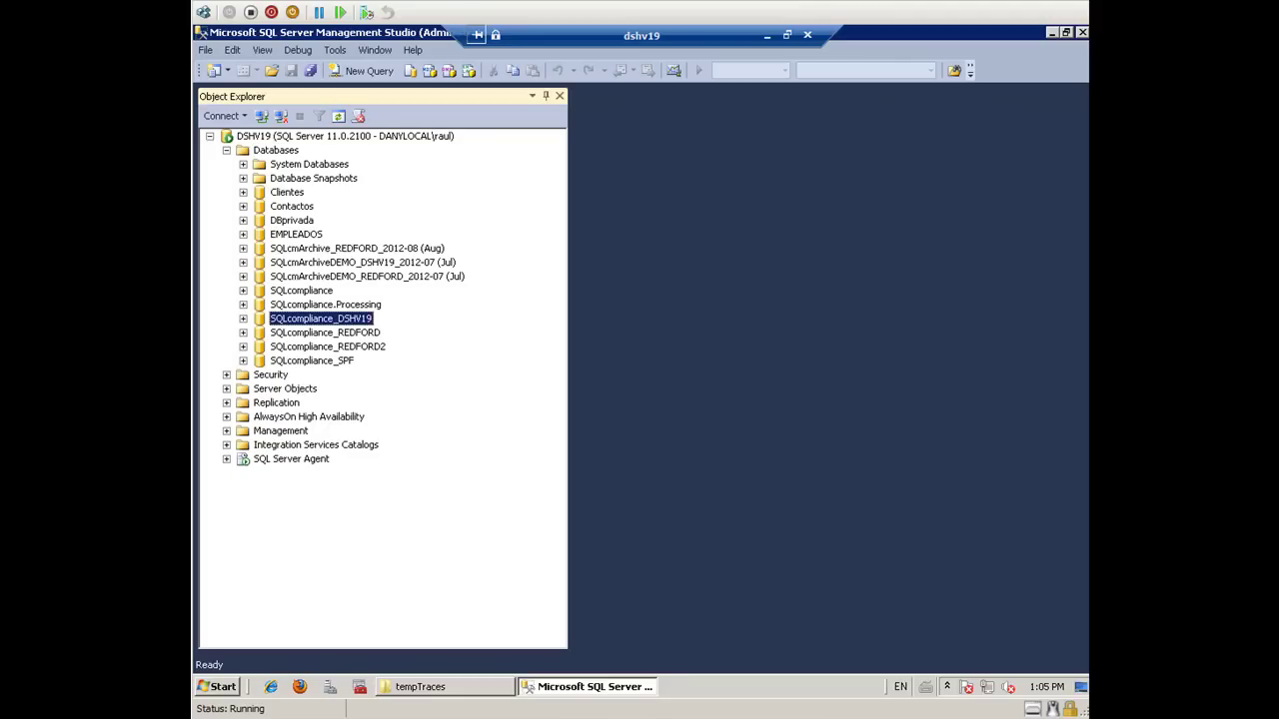
click(767, 36)
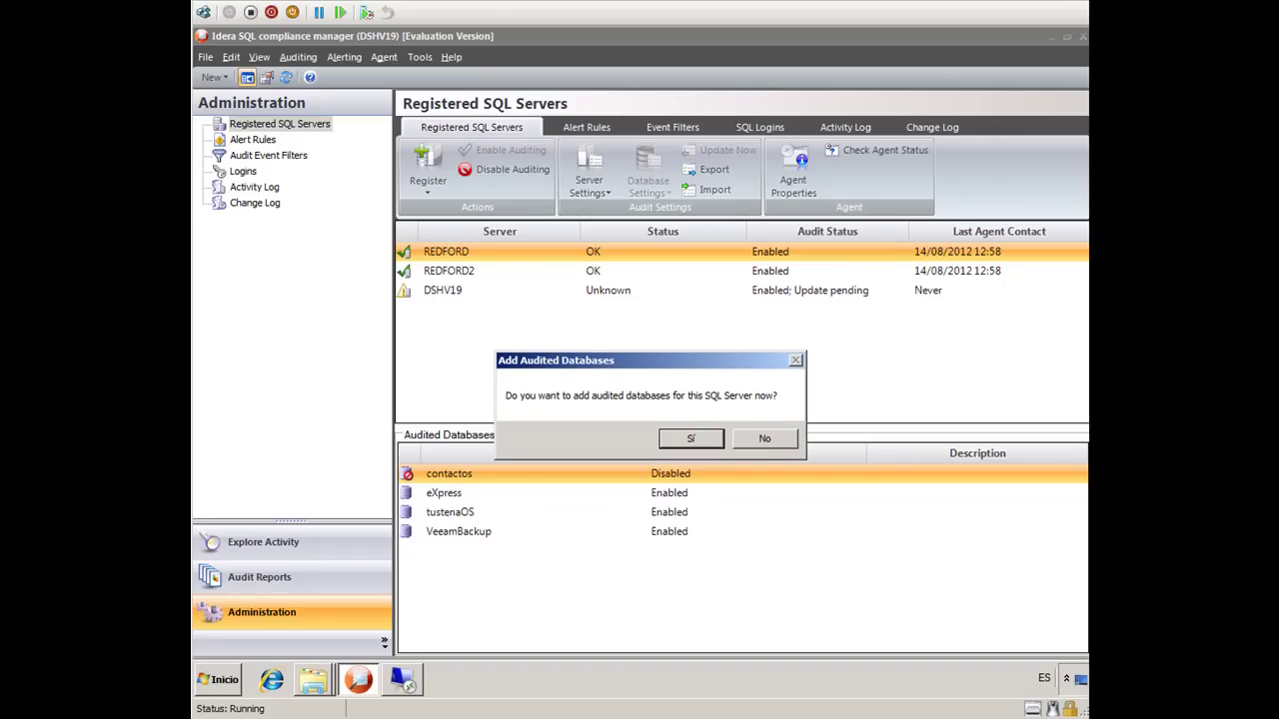
Start adding audited databases for DSHV19 with the Typical audit collection level
key(Return)
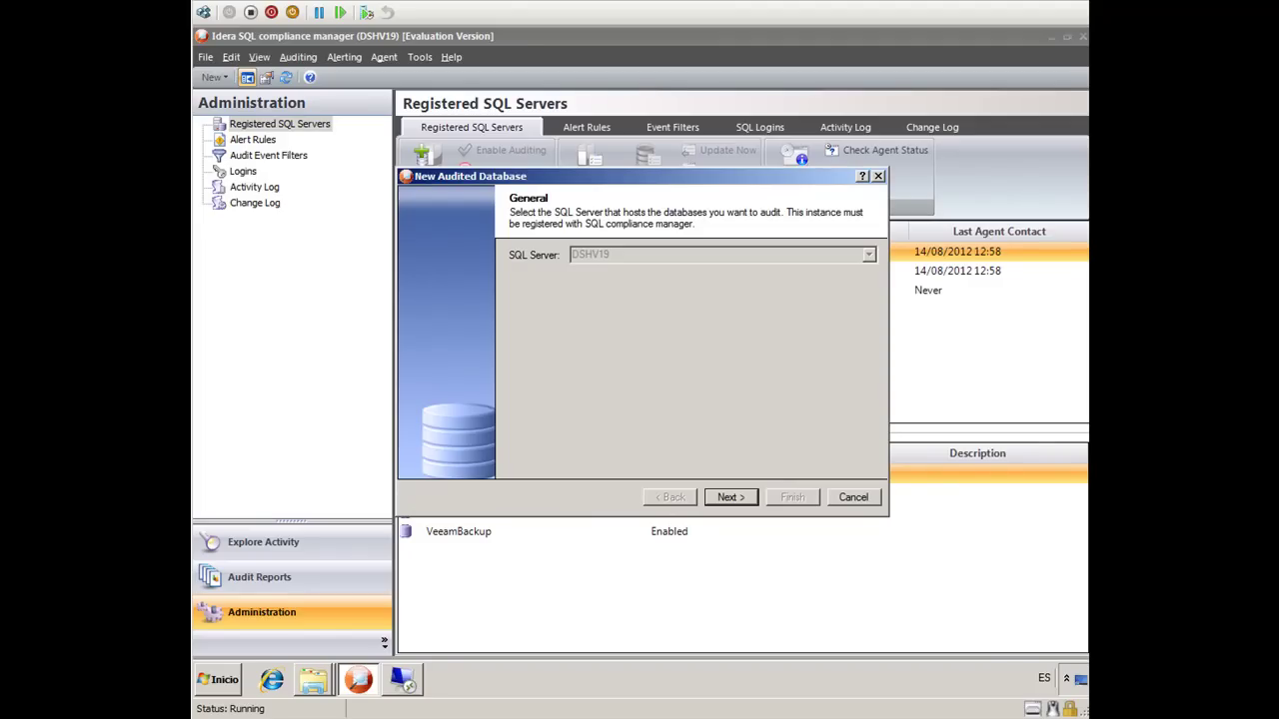
key(Return)
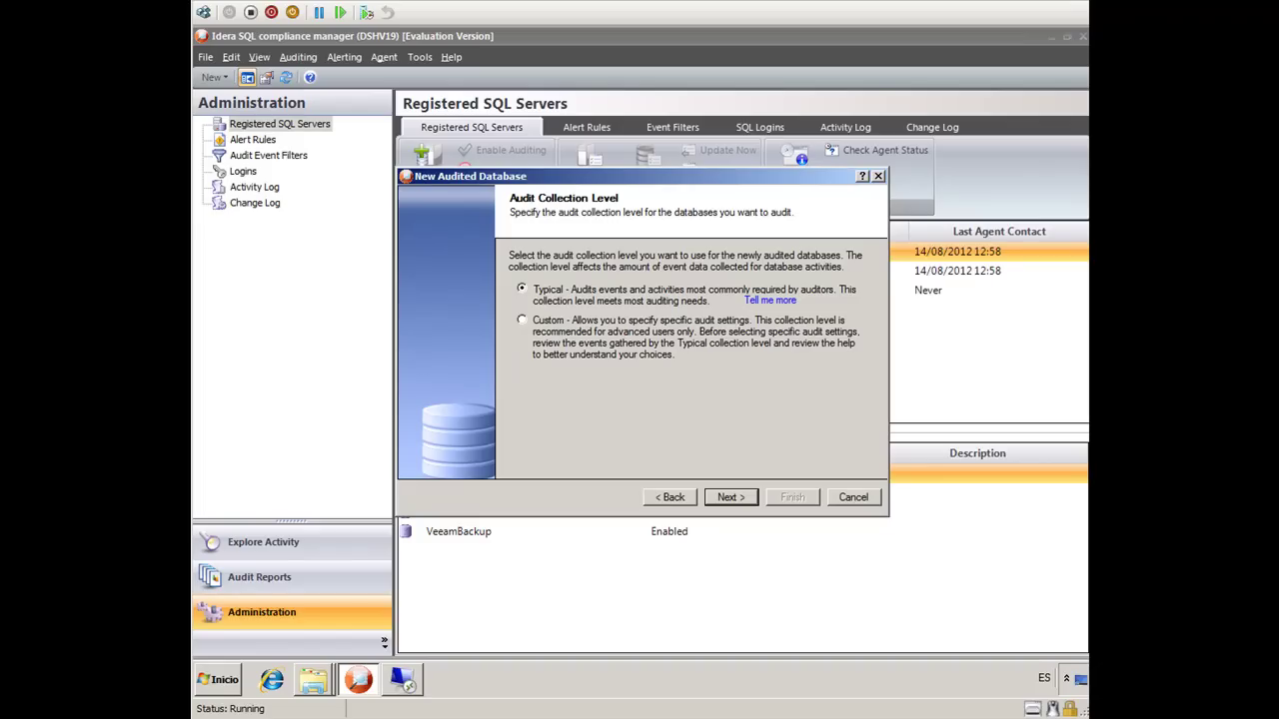
key(Return)
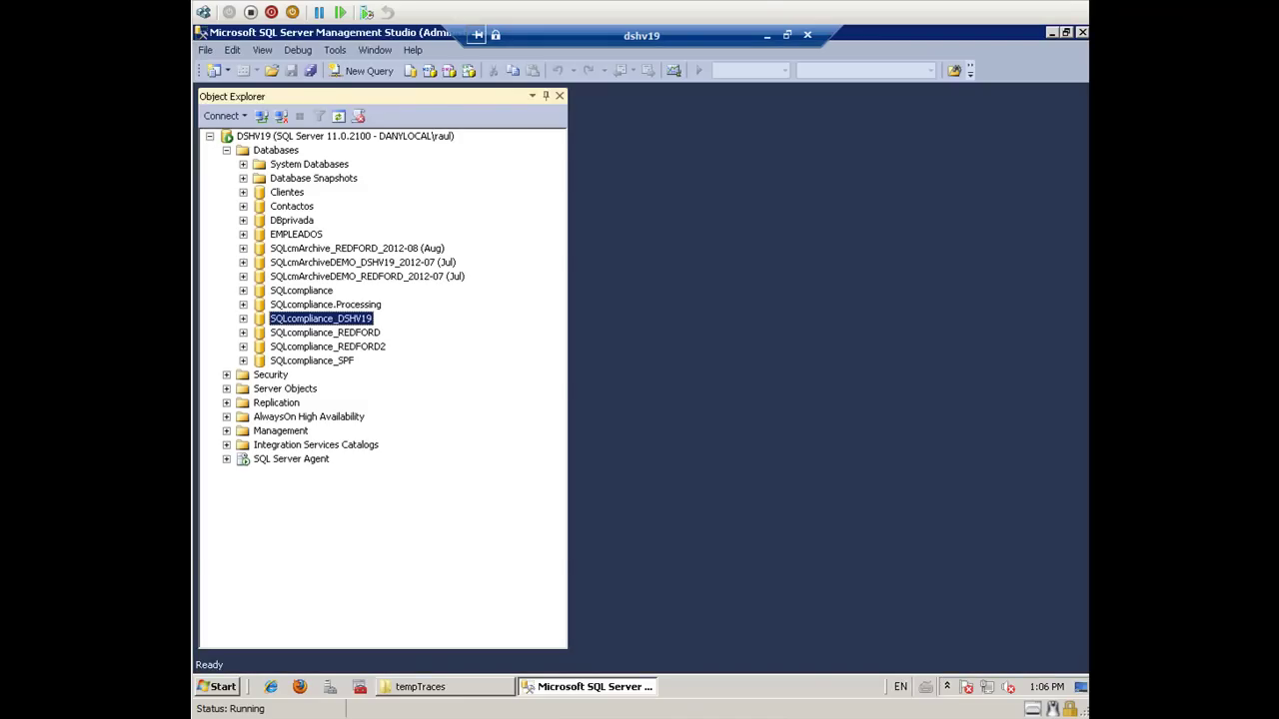
Examine the user databases on DSHV19 and the tables of EMPLEADOS in SQL Server Management Studio
click(287, 192)
click(291, 219)
click(296, 234)
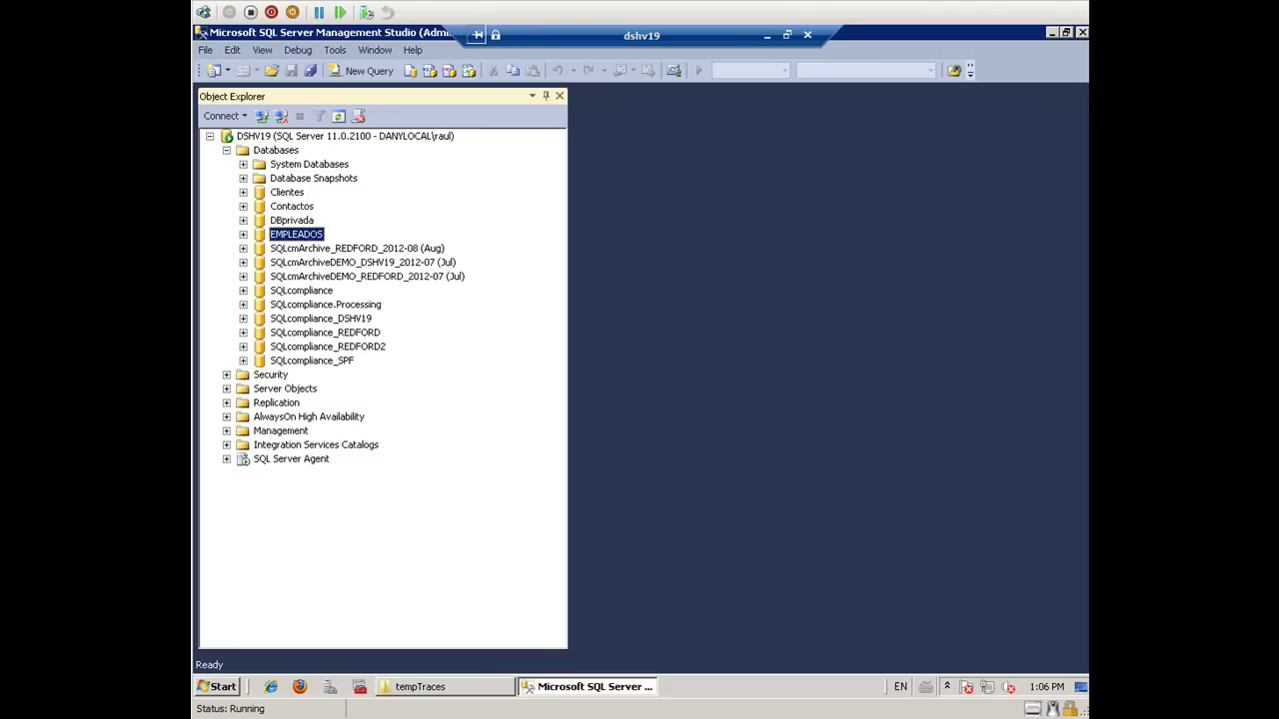
key(Right)
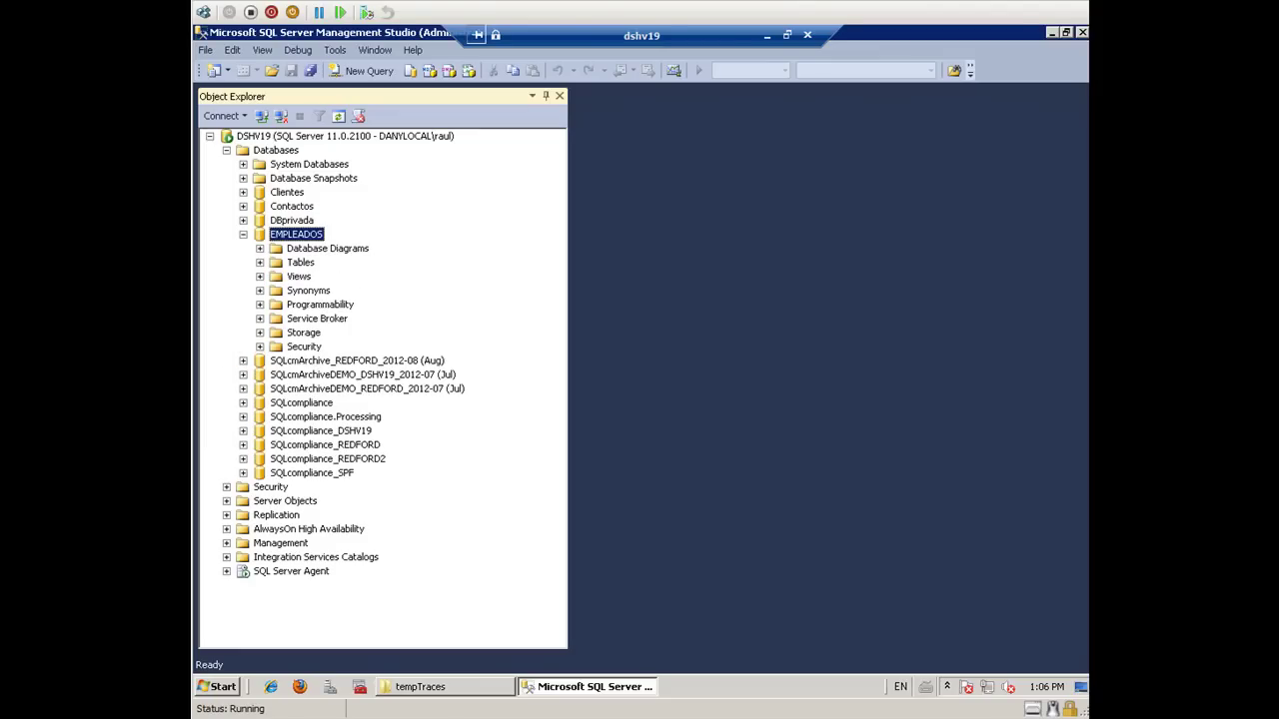
click(260, 263)
click(329, 305)
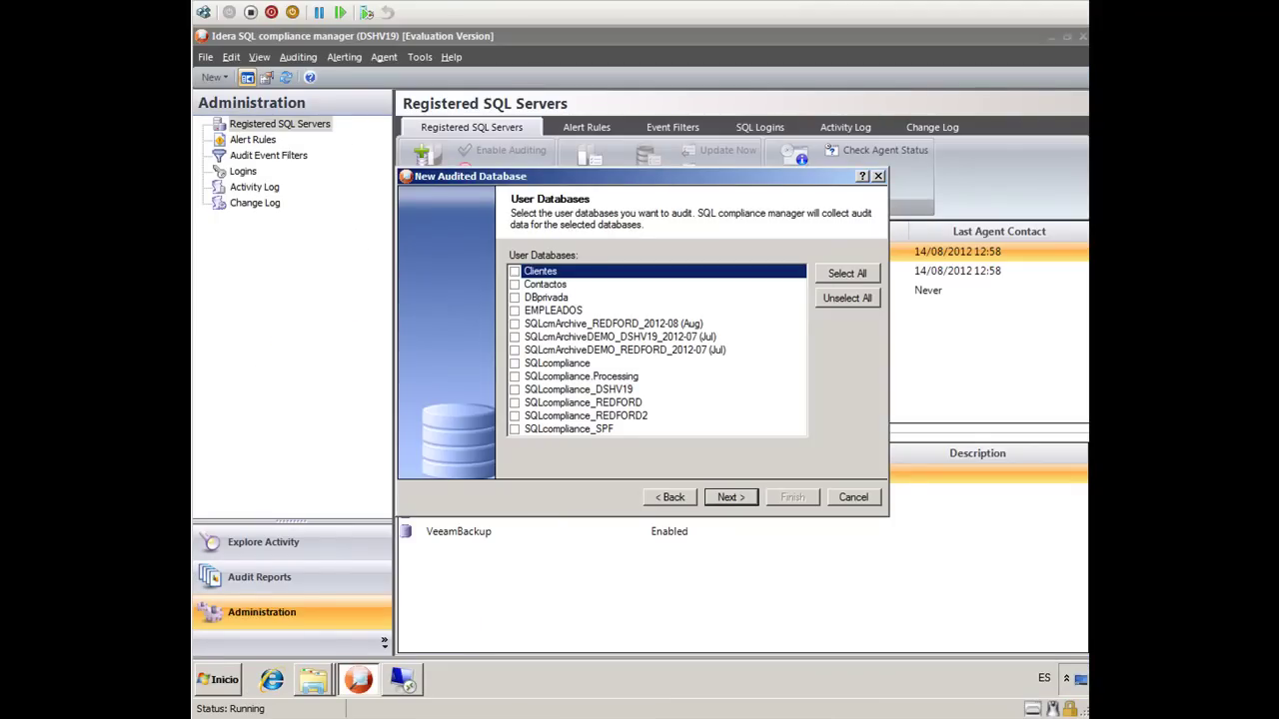
Select the EMPLEADOS user database for auditing in SQL compliance manager and finish adding it
click(514, 310)
click(731, 498)
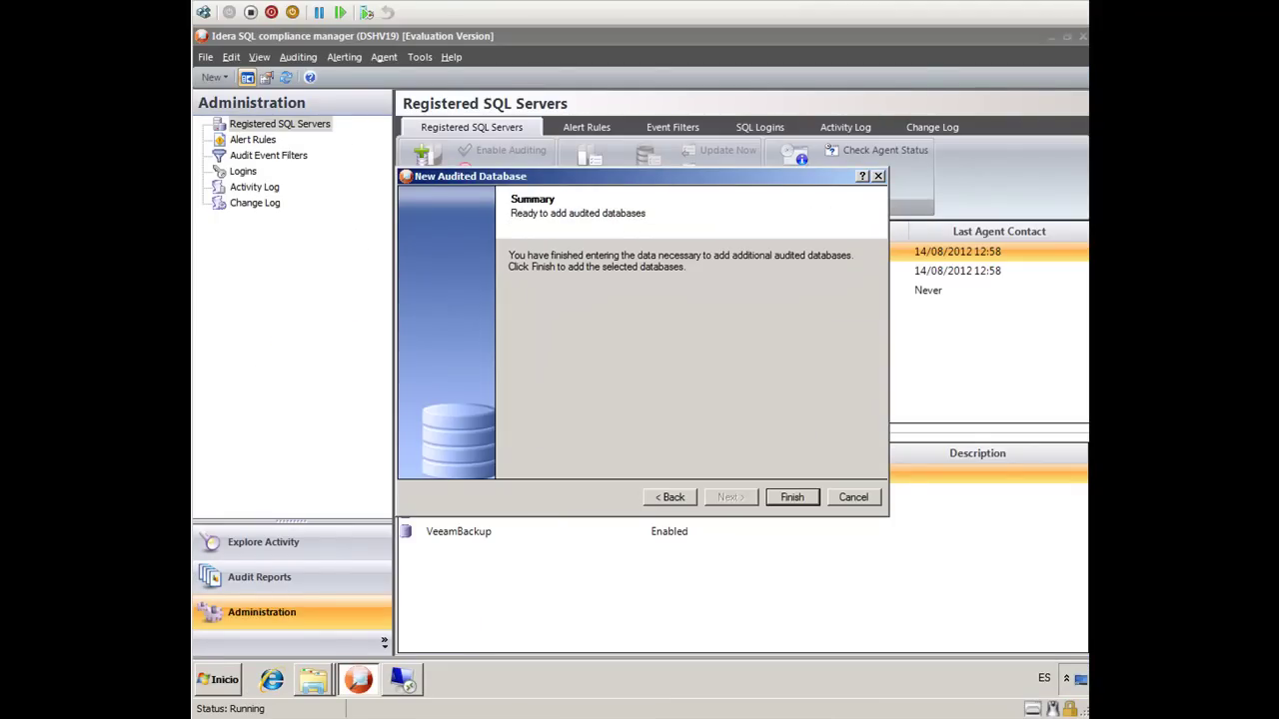
key(Return)
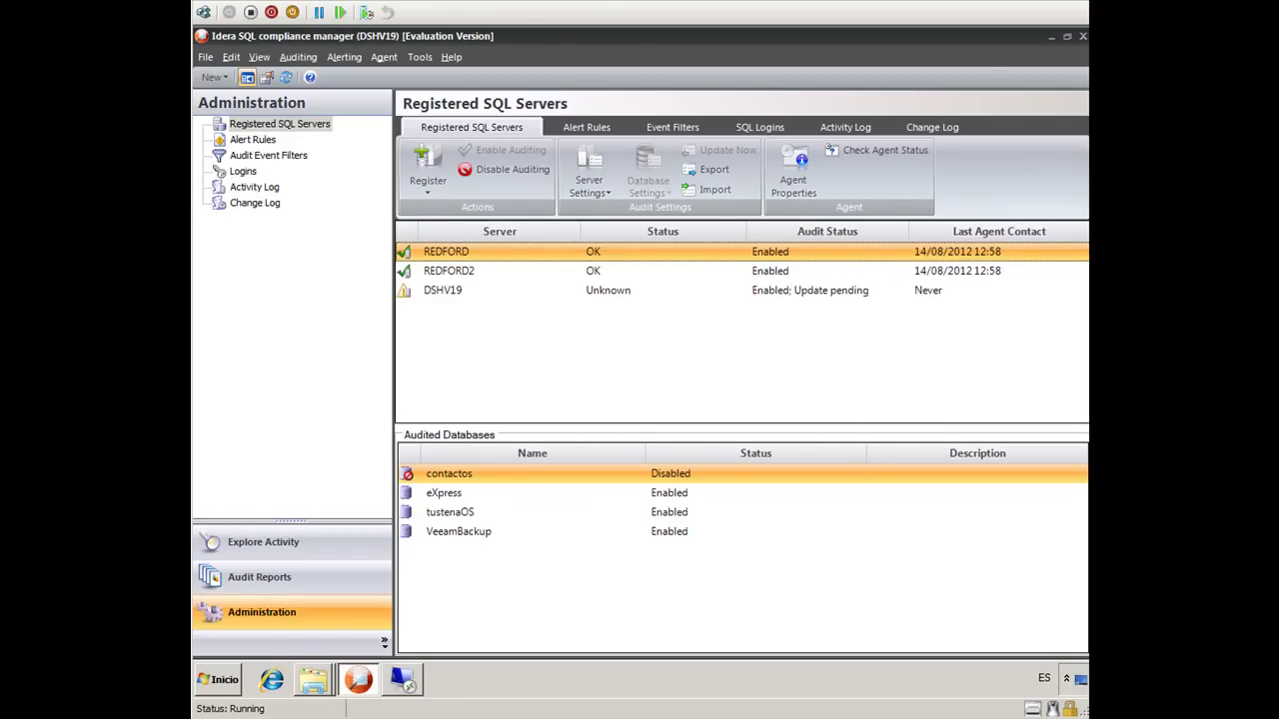
Check the audited databases and audit status of DSHV19 among the registered SQL Servers
click(443, 291)
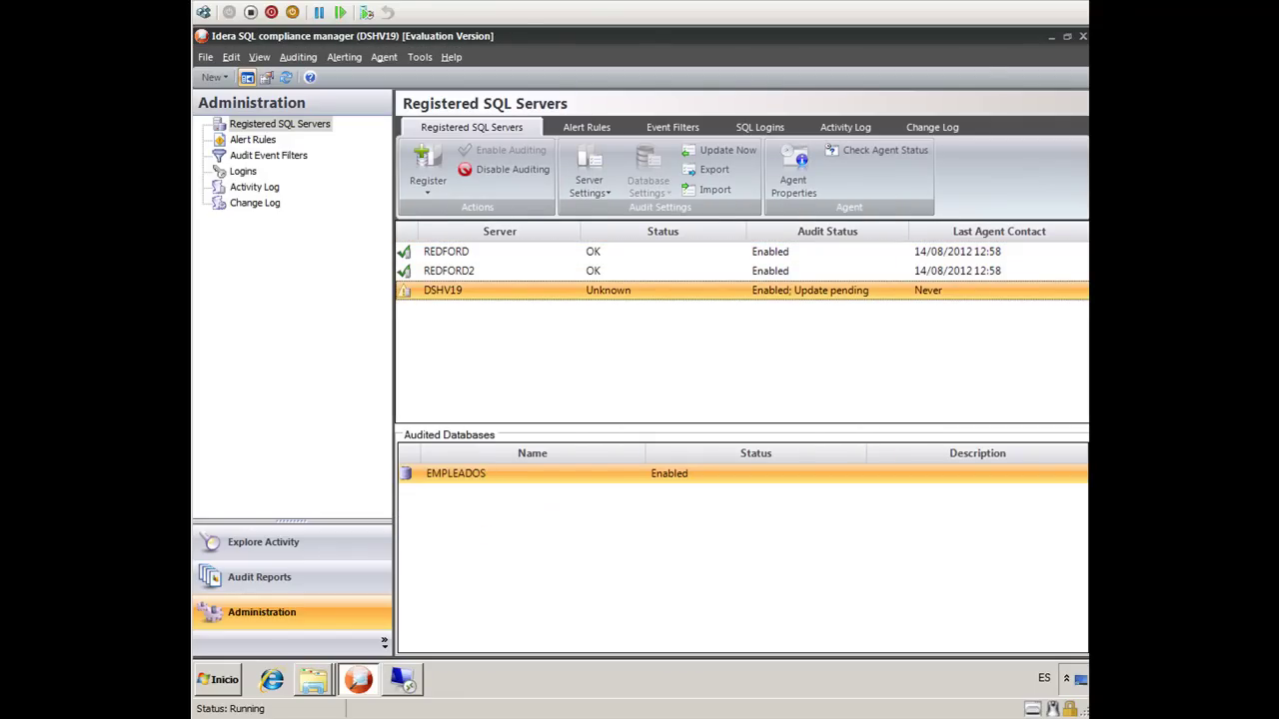
click(456, 474)
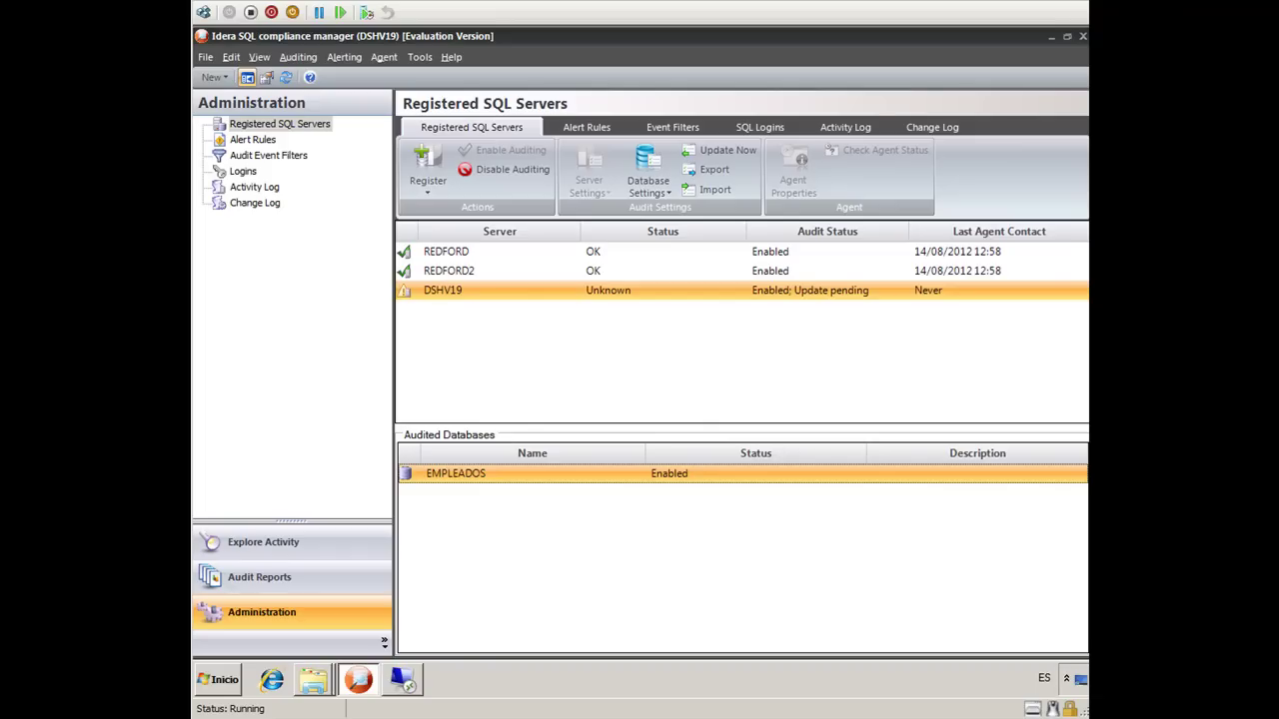
click(443, 291)
click(449, 271)
click(443, 291)
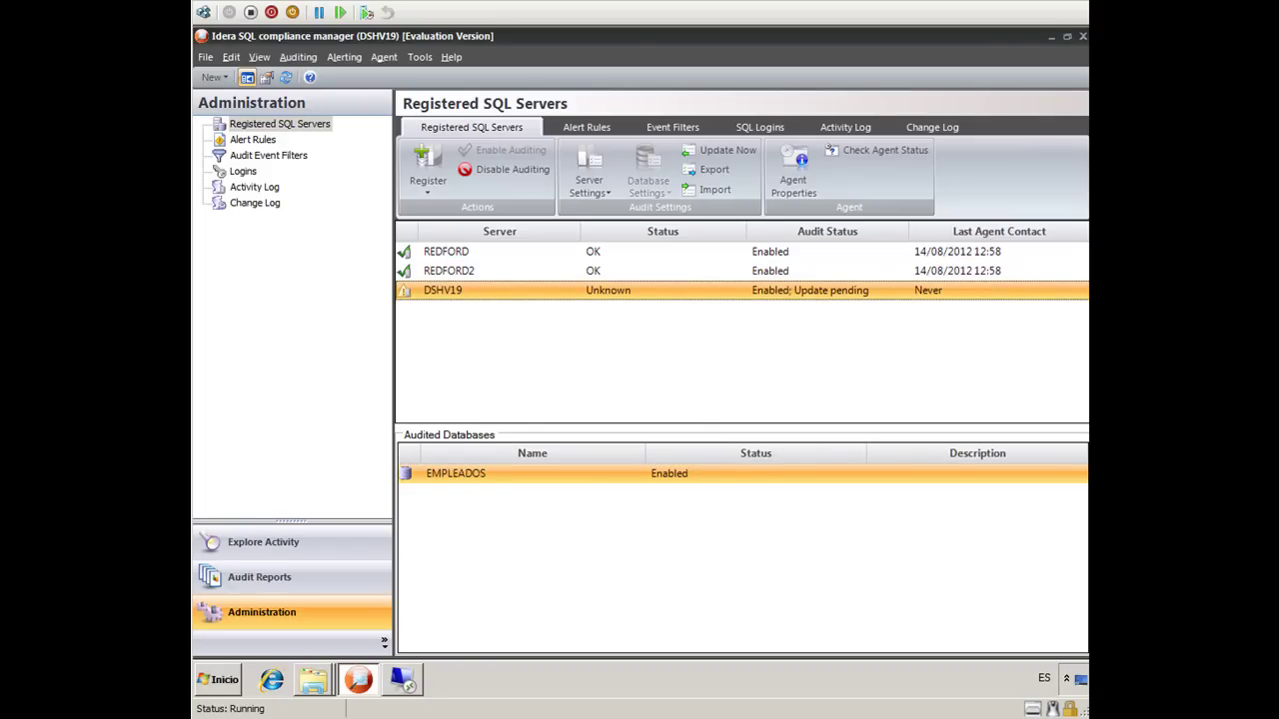
Open the ODBC data source administrator from the administrative tools in the Windows Control Panel
click(218, 680)
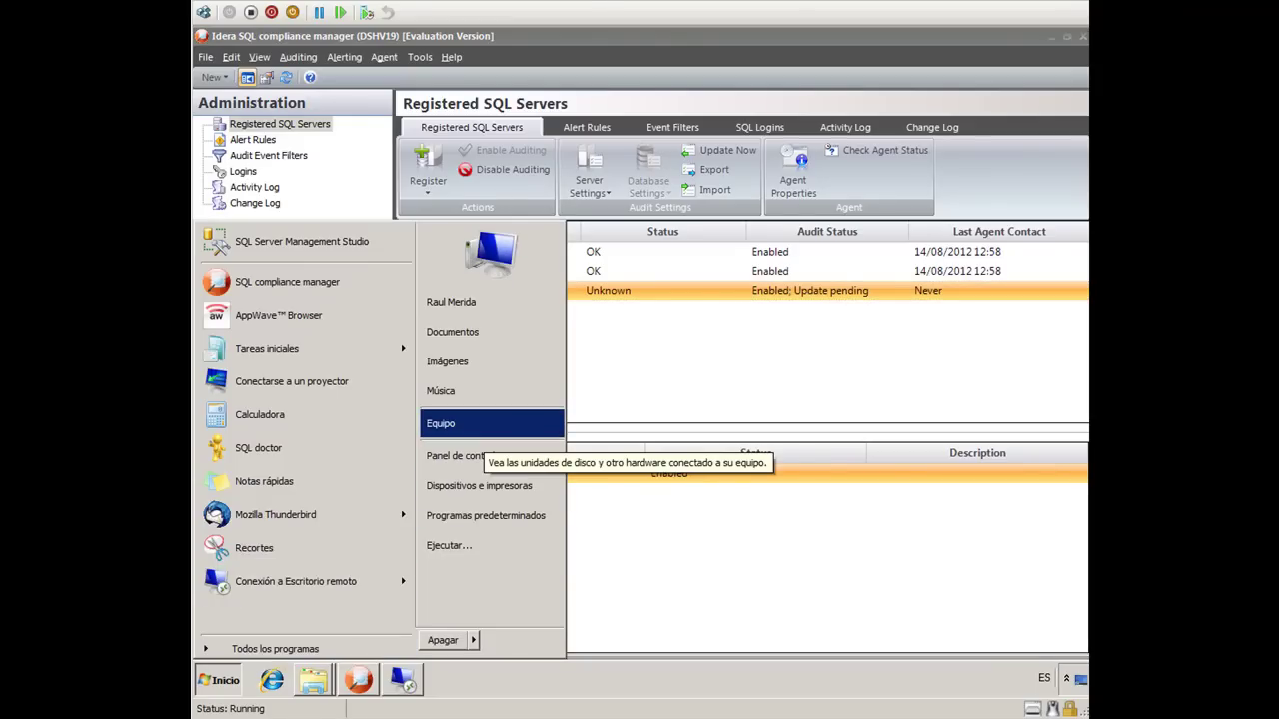
key(Escape)
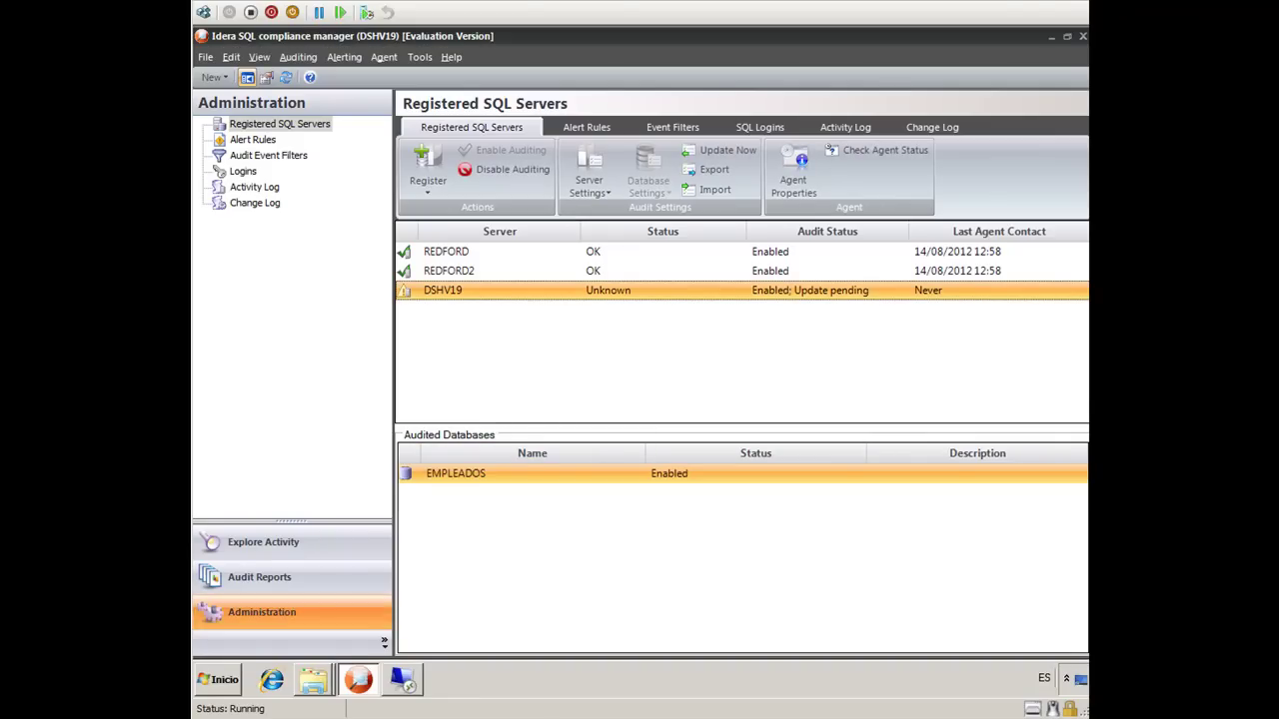
key(super)
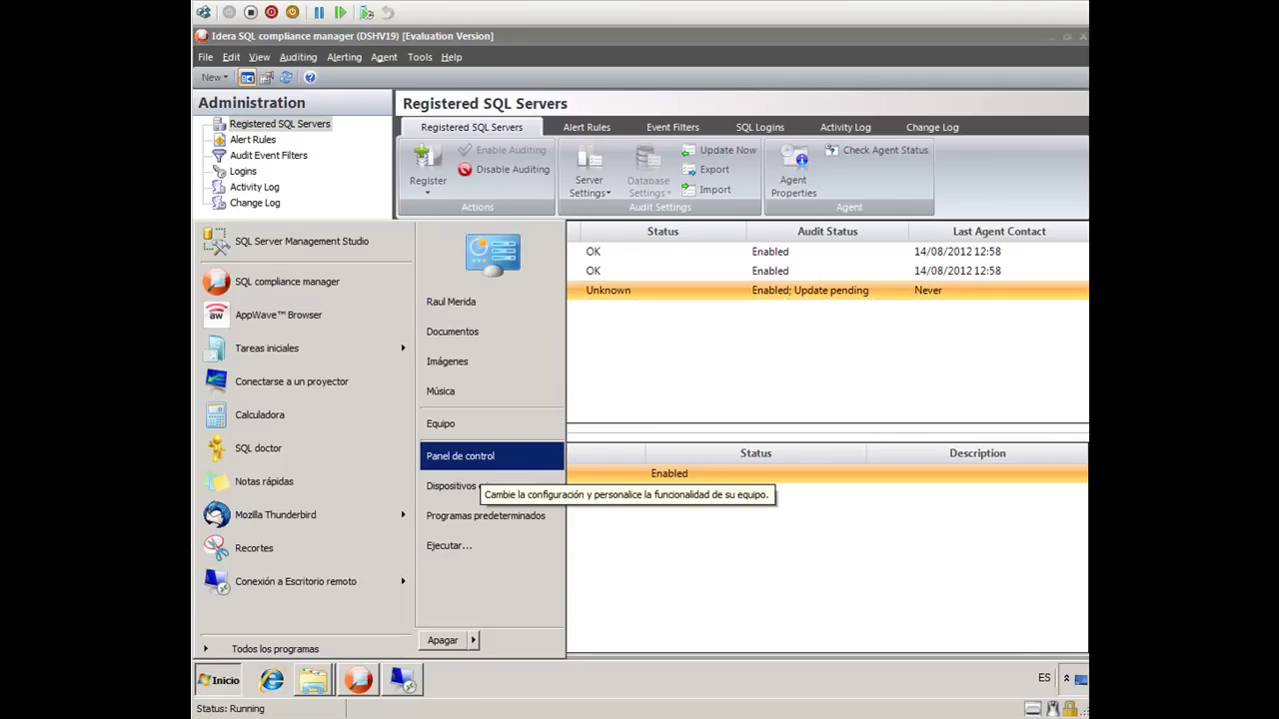
key(Return)
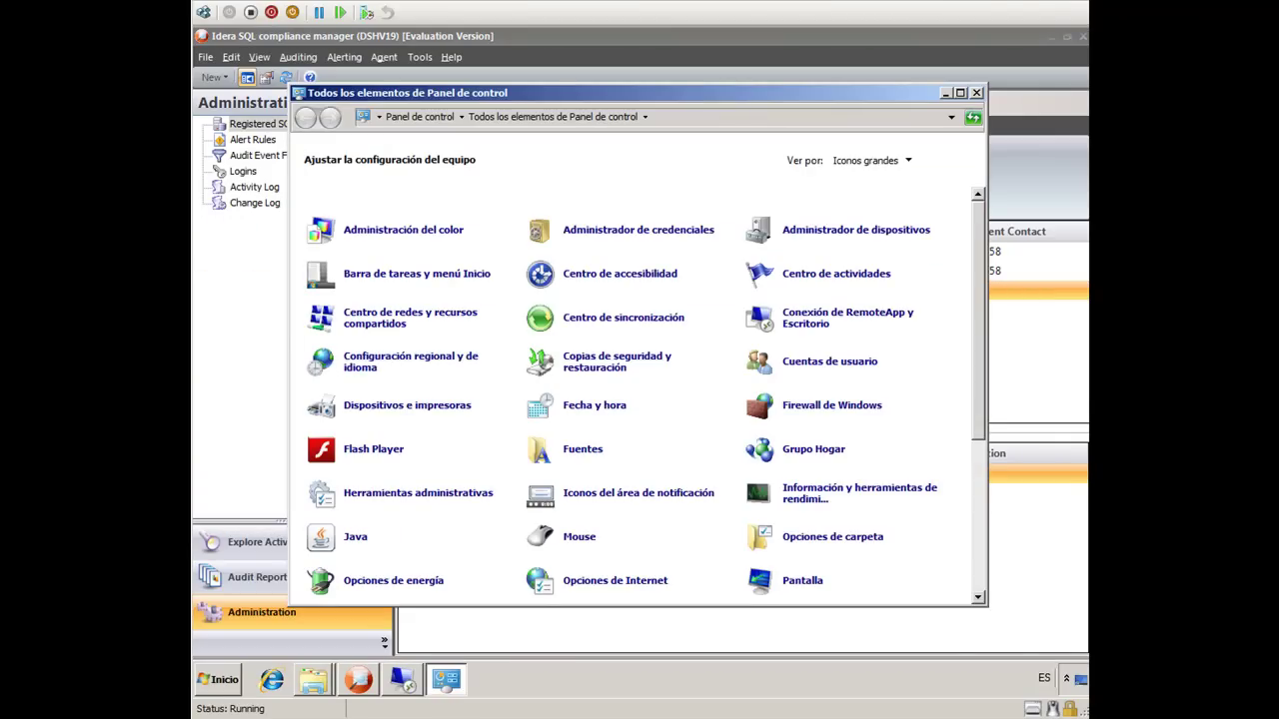
scroll(646, 399, down, 1)
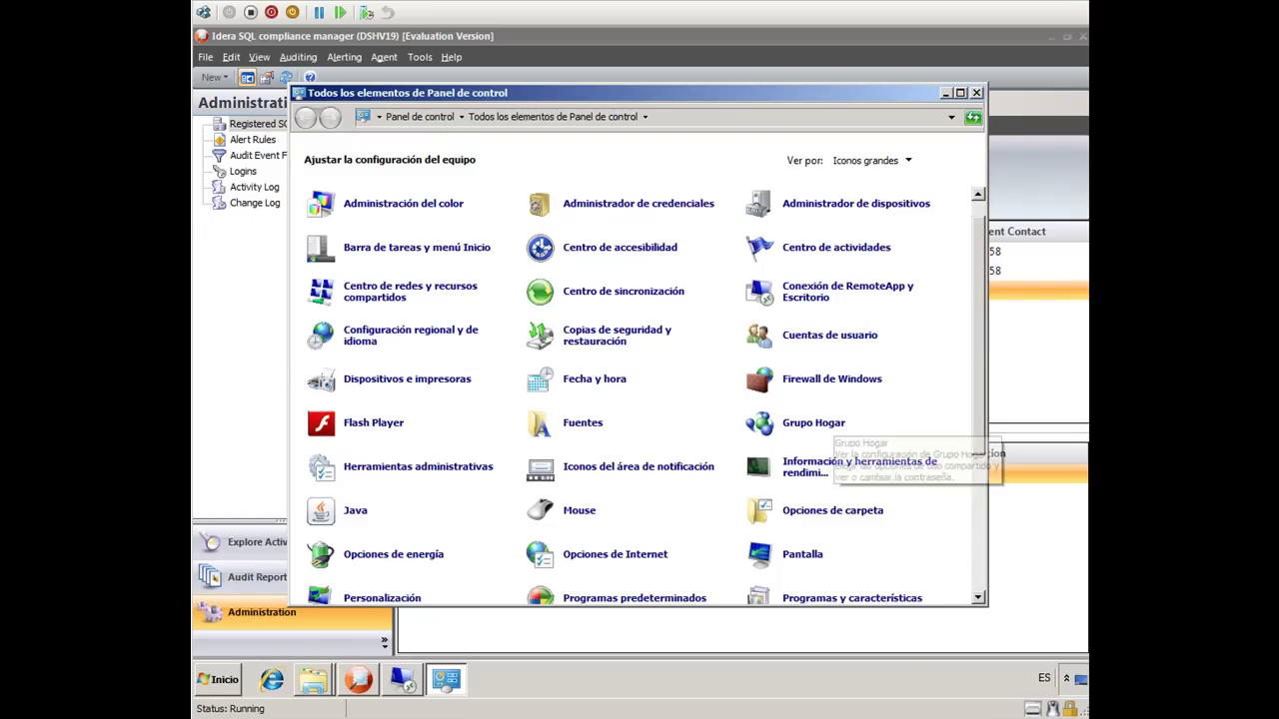
scroll(646, 395, down, 1)
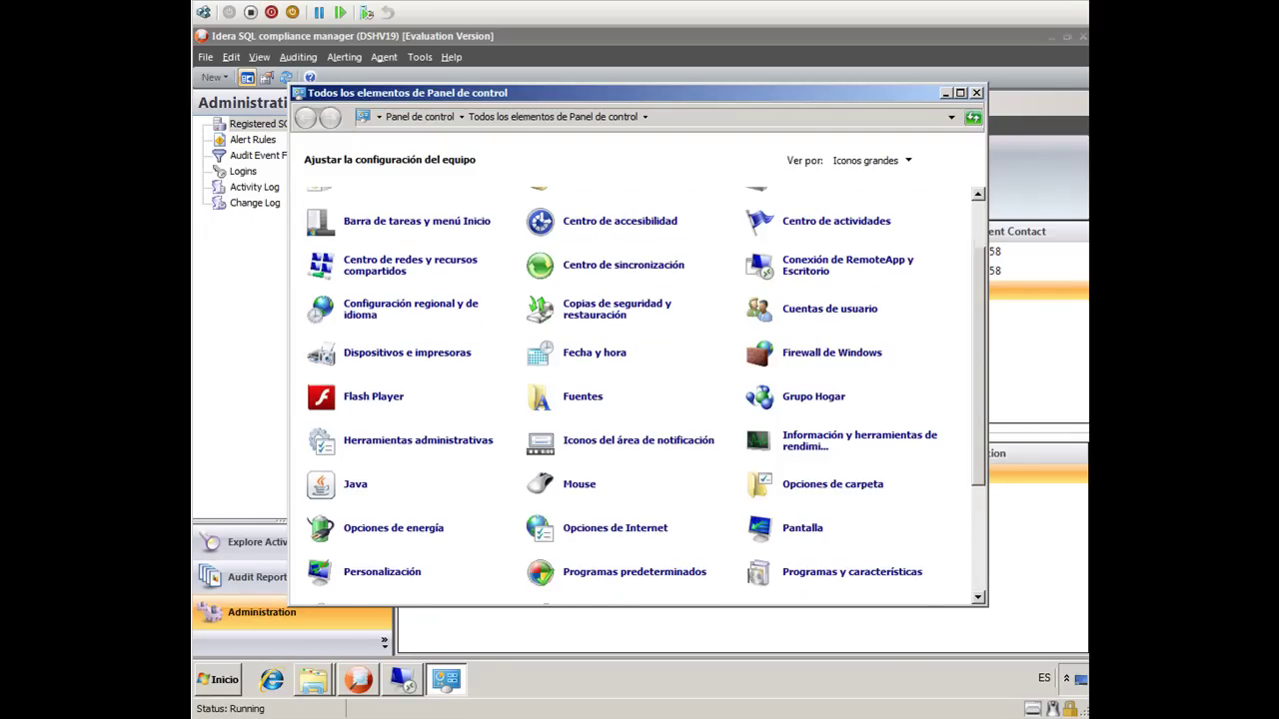
scroll(832, 399, down, 6)
scroll(832, 400, up, 8)
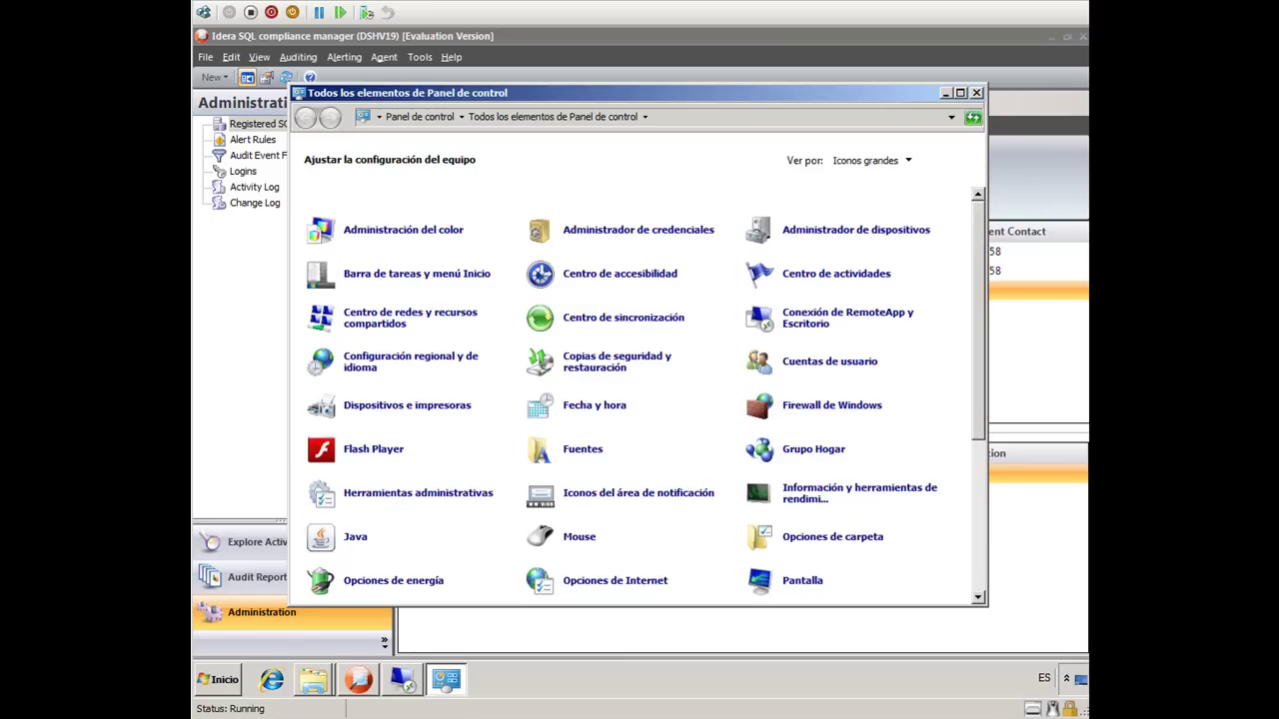
scroll(418, 467, down, 1)
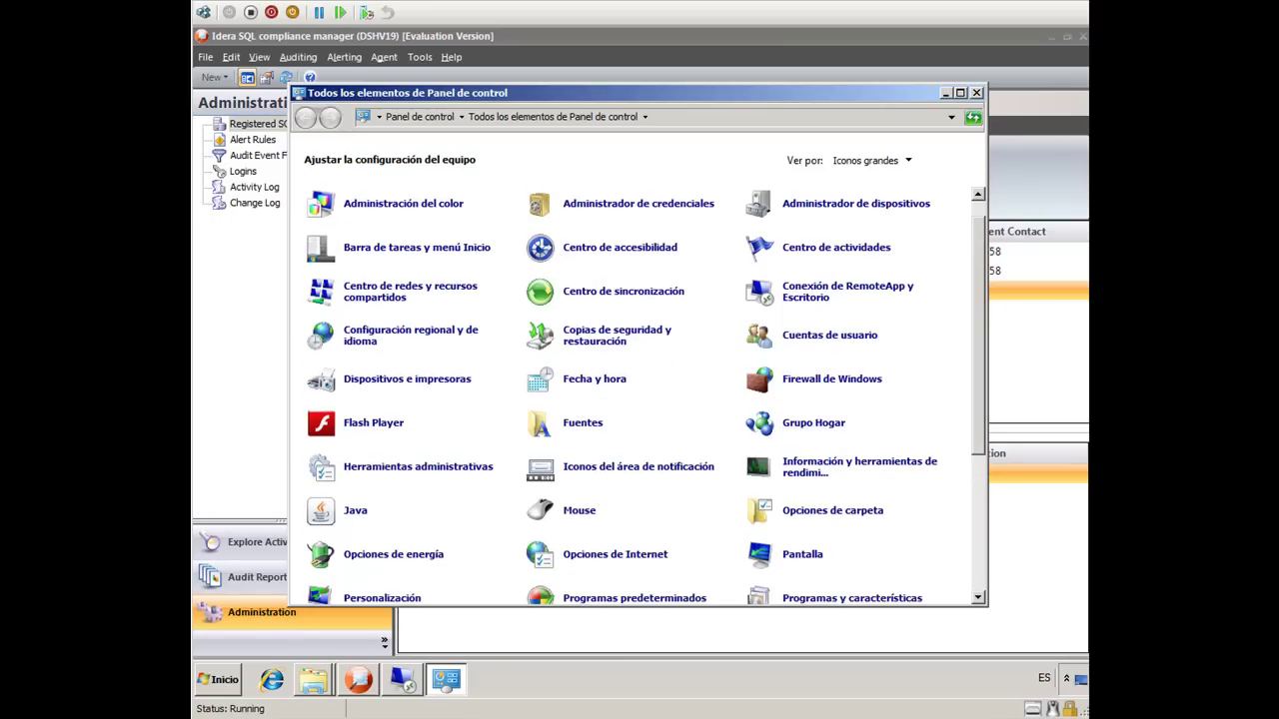
click(418, 467)
double_click(533, 369)
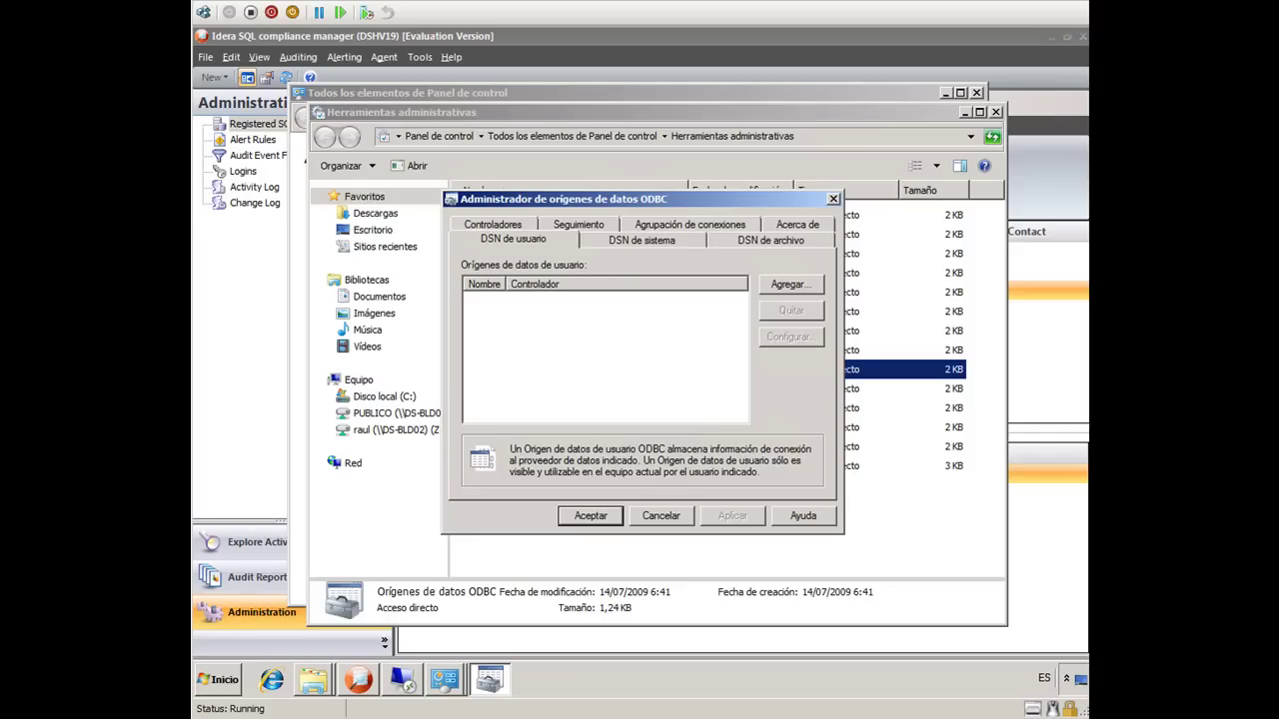
Start creating a new user data source with the SQL Server driver
click(791, 285)
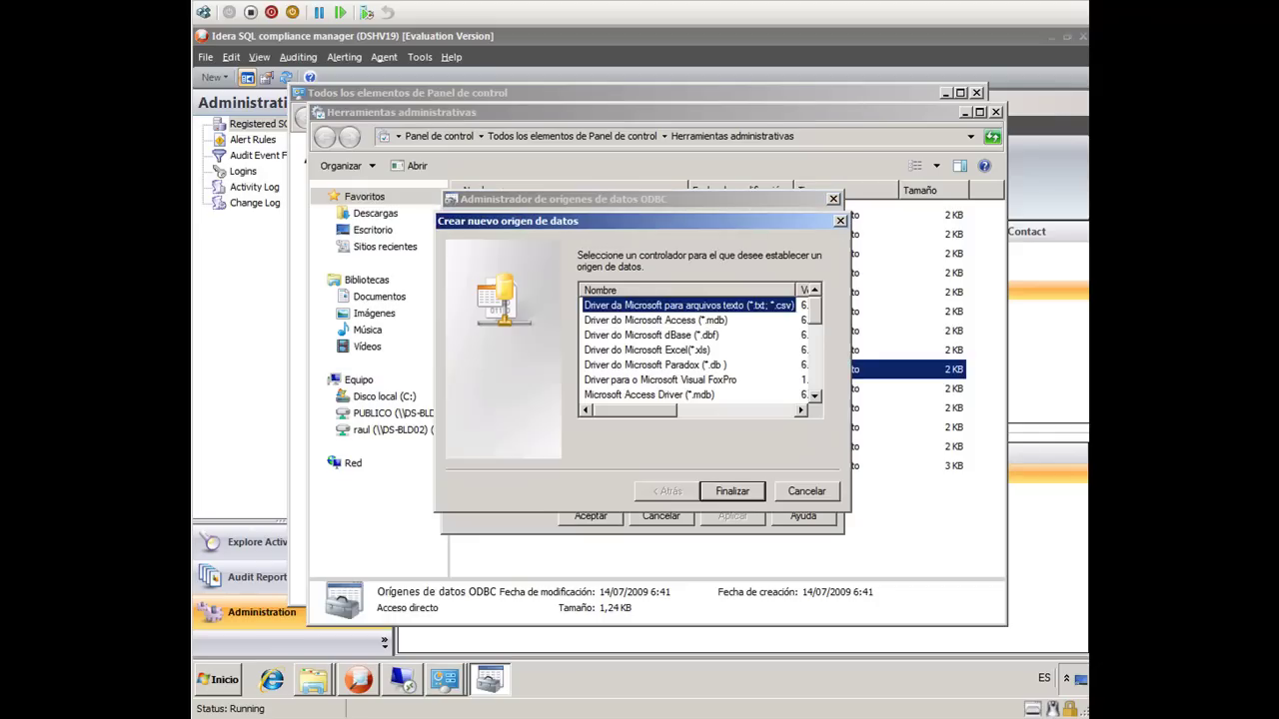
key(Down)
key(Down)
key(Down)
key(Down)
key(Down)
key(Down)
key(Down)
key(Down)
key(Down)
key(Down)
key(Down)
key(Down)
key(Down)
key(Down)
key(Down)
key(Down)
key(Down)
key(Down)
key(Down)
key(Down)
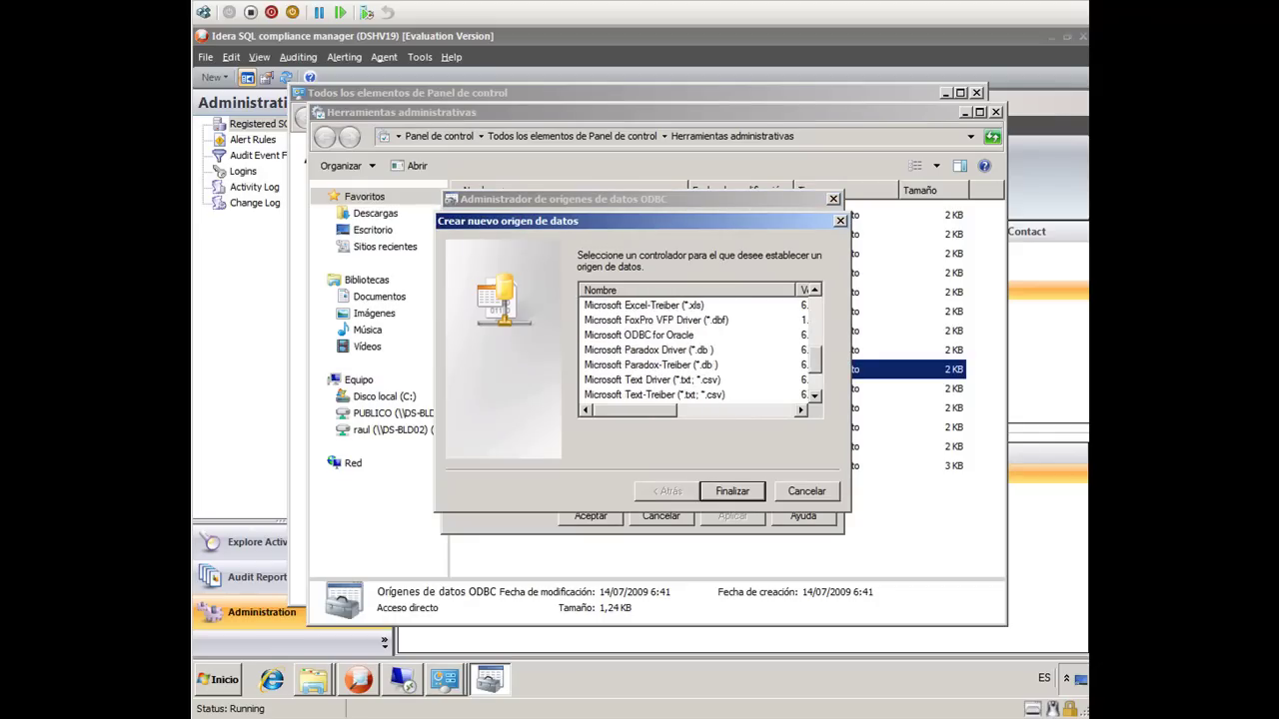
key(Up)
key(Return)
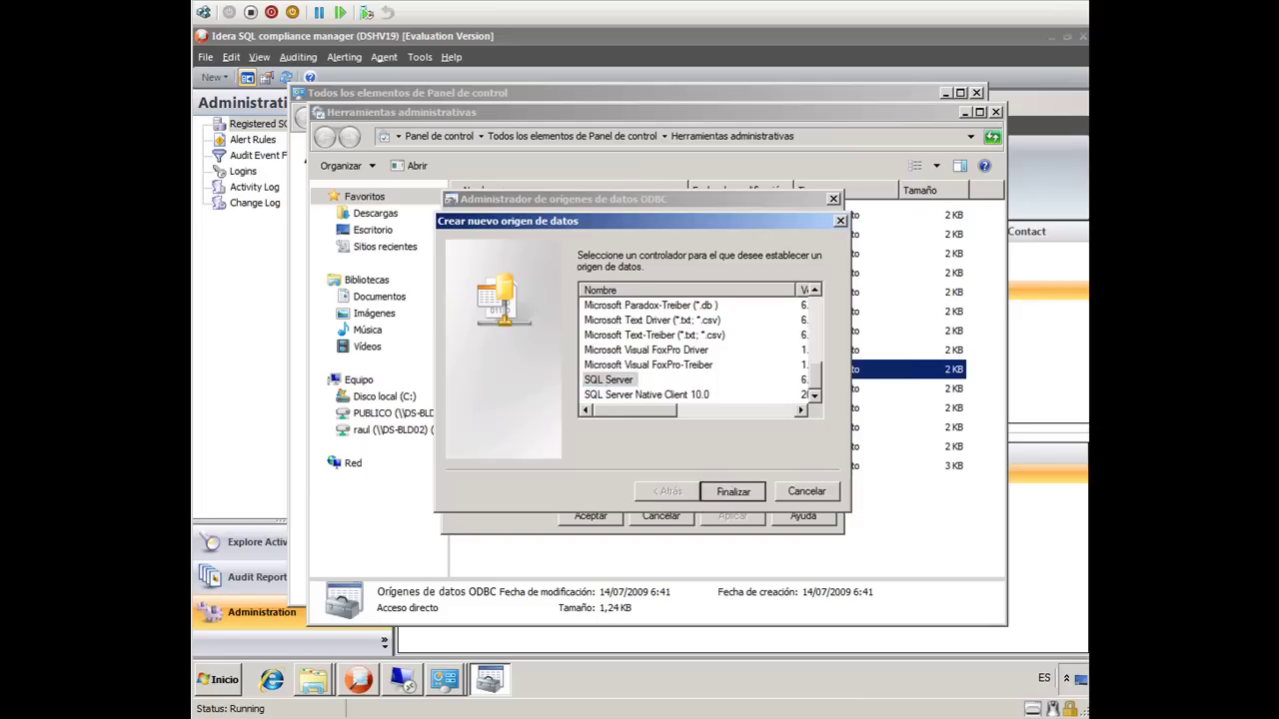
Name the new data source DSHV19, point it to the SQL Server DSHV19 and continue to the authentication settings
text(D)
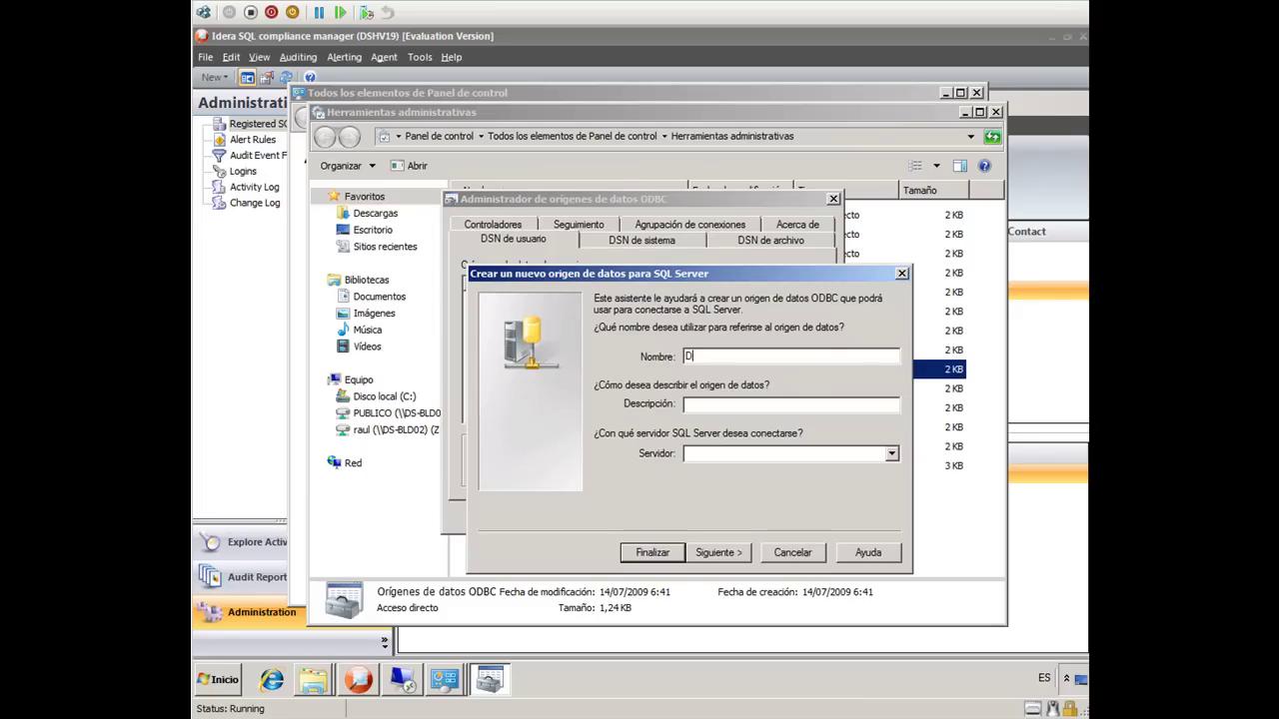
text(SHV19DSHV19)
key(Return)
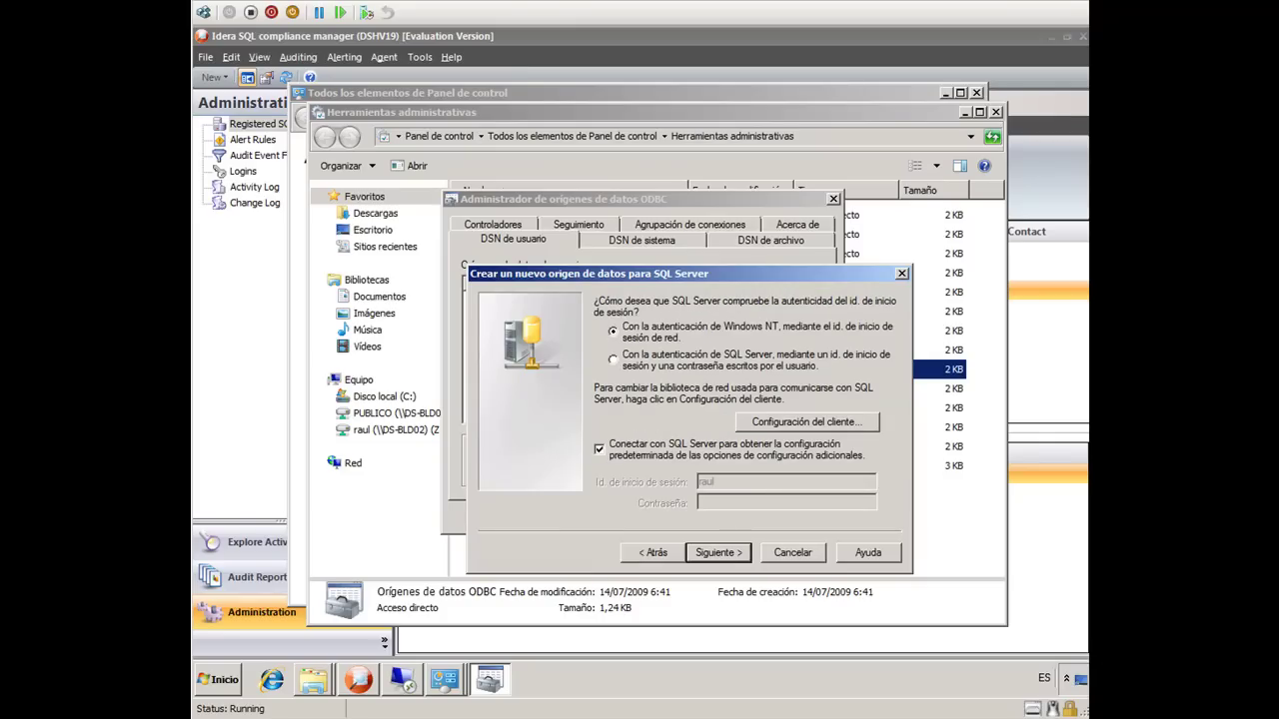
Choose SQL Server authentication for the data source with the login ID sa and enter the login password
click(613, 359)
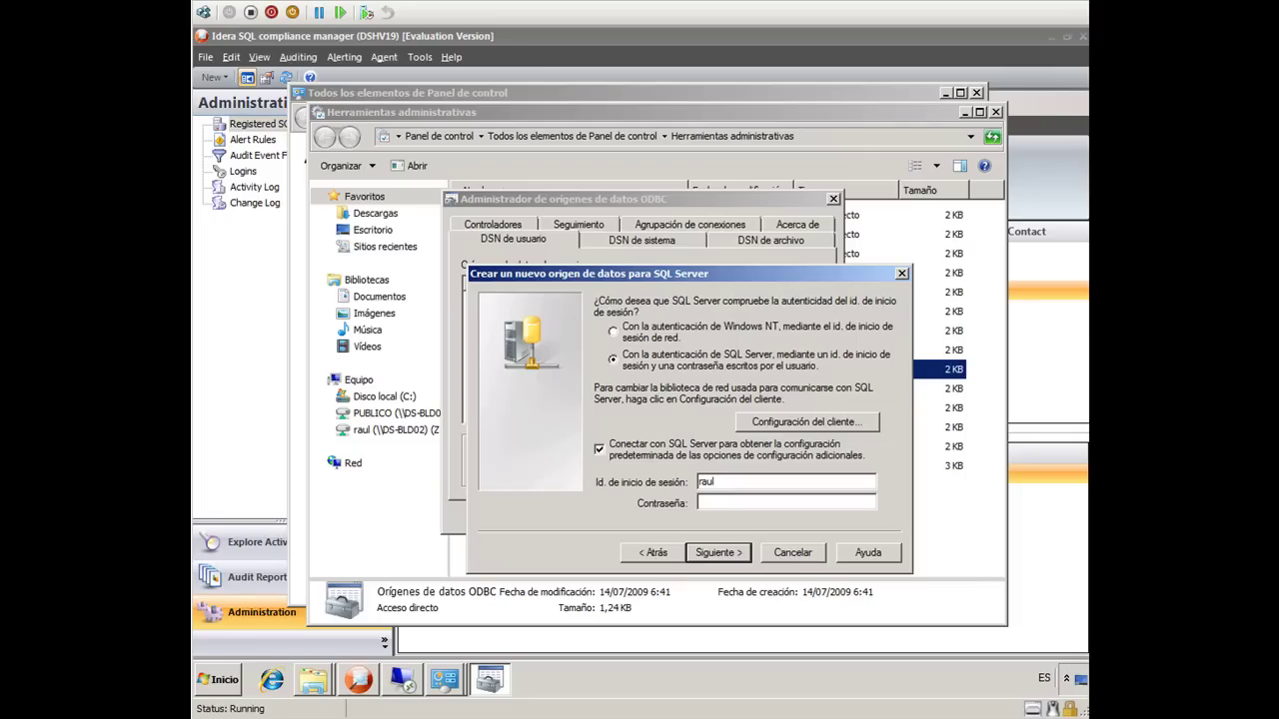
key(Tab)
key(BackSpace)
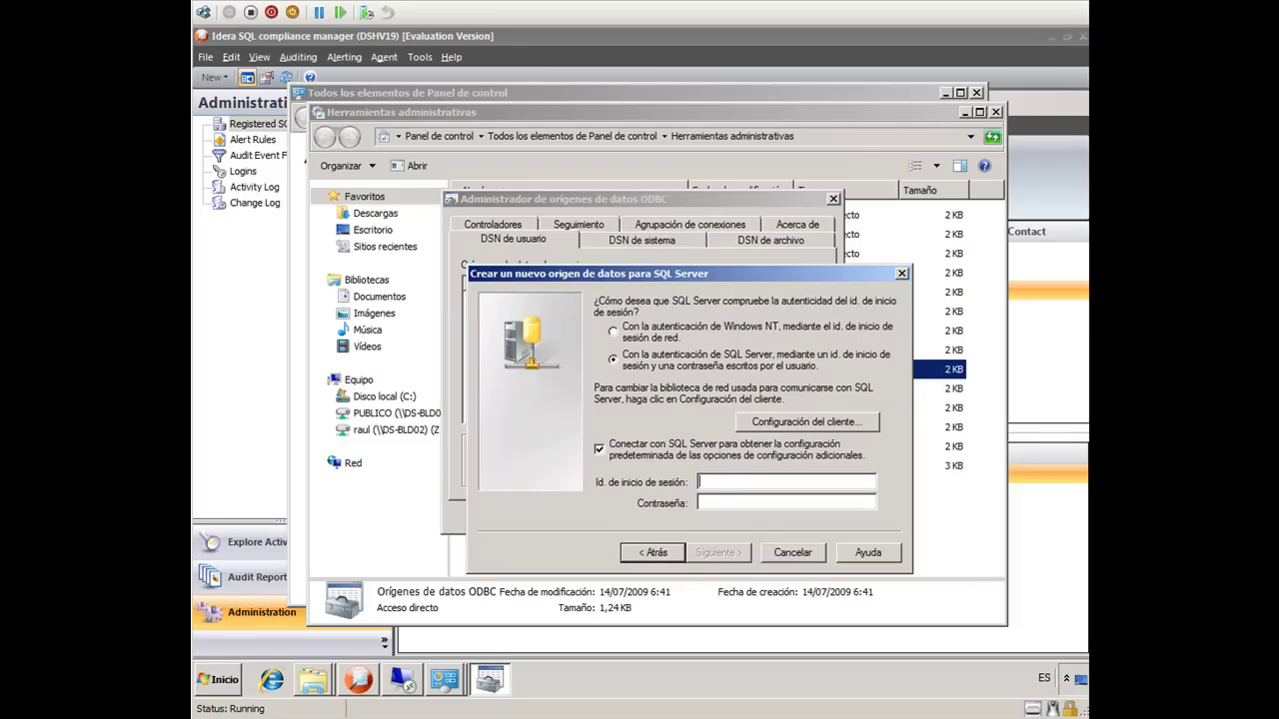
text(sa)
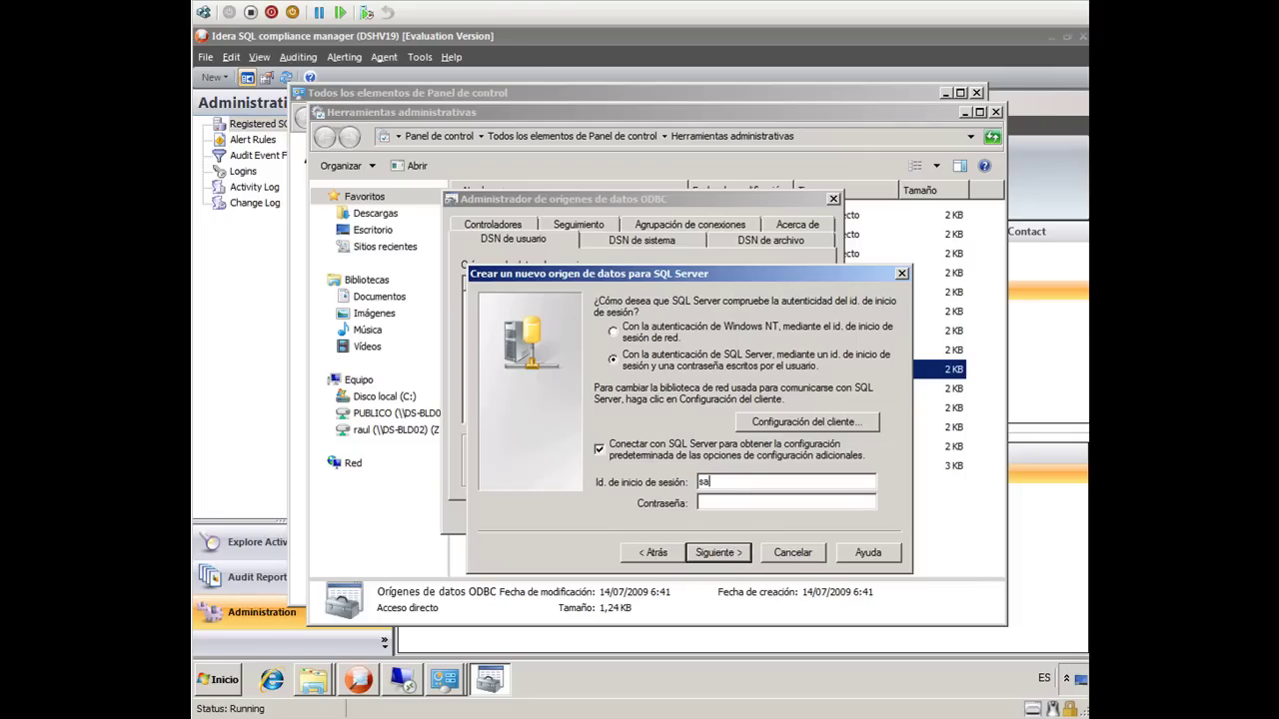
key(Tab)
text(••••••••••••••)
key(shift+Tab)
Switch to SQL compliance manager, refresh the registered SQL Servers and check the status of DSHV19 and its EMPLEADOS database
click(252, 38)
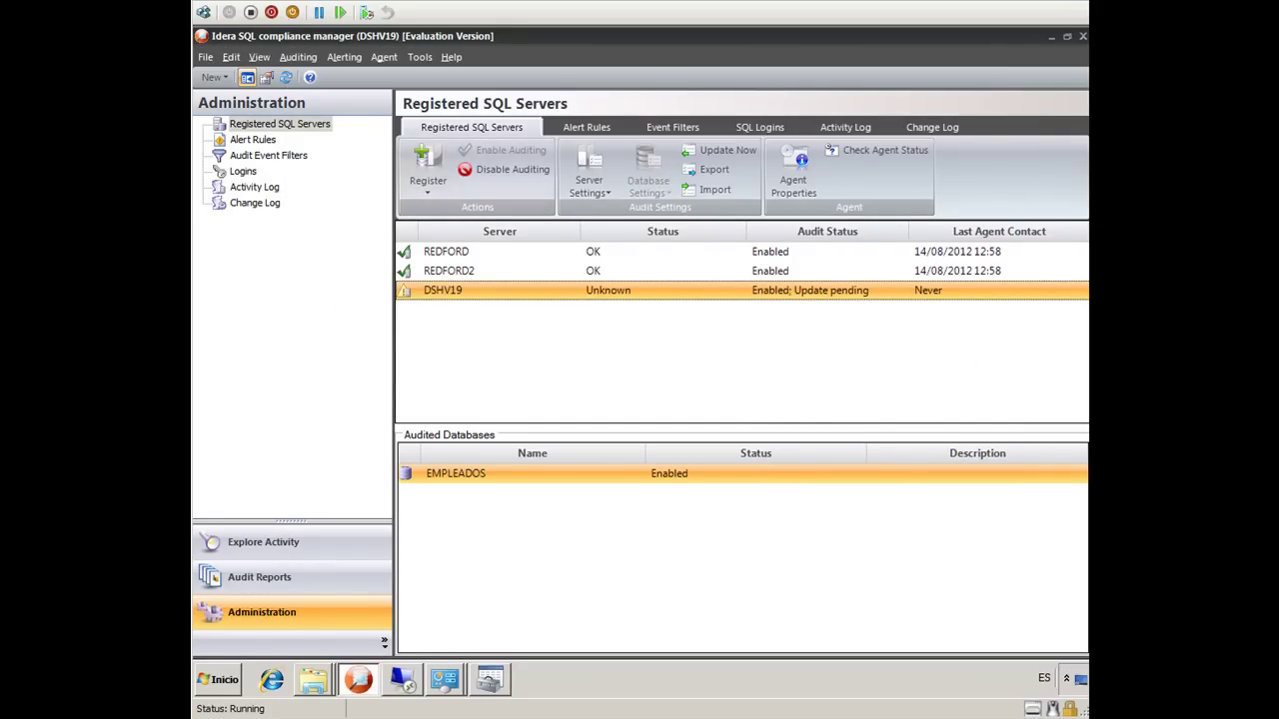
click(286, 77)
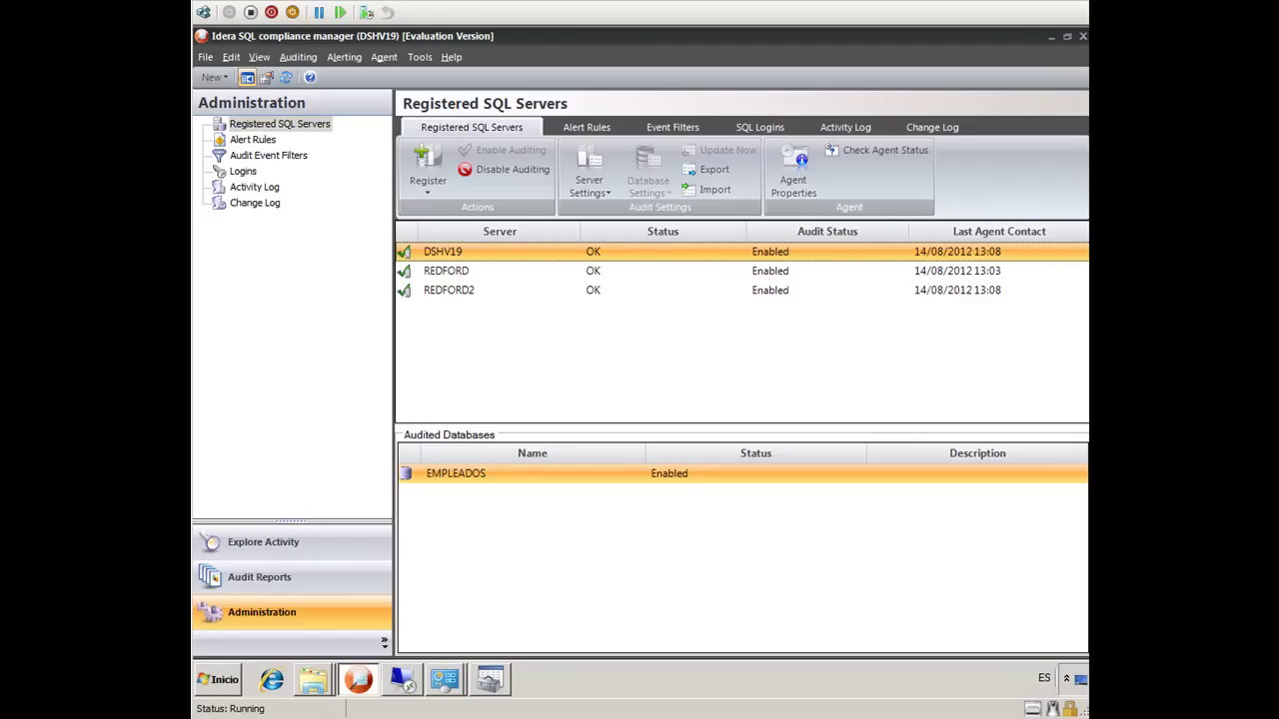
click(479, 473)
click(479, 251)
click(479, 473)
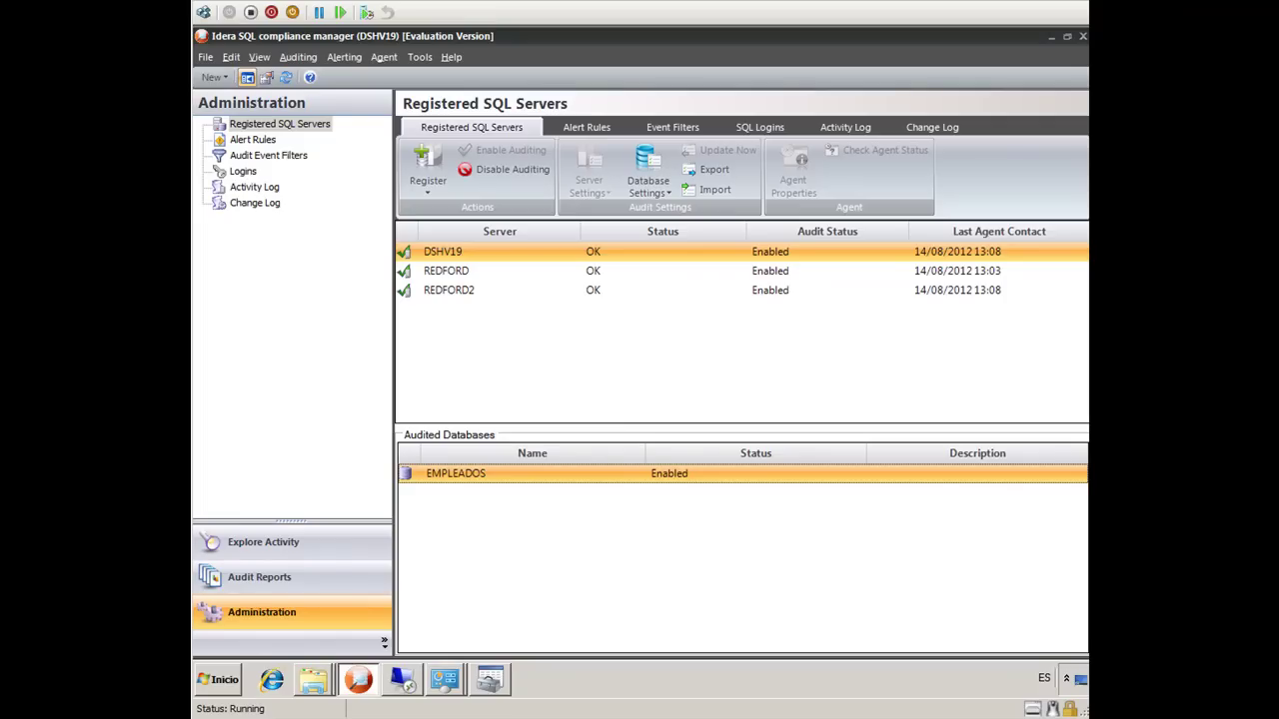
Explore the activity summary and audit events of DSHV19 and its EMPLEADOS database
click(263, 541)
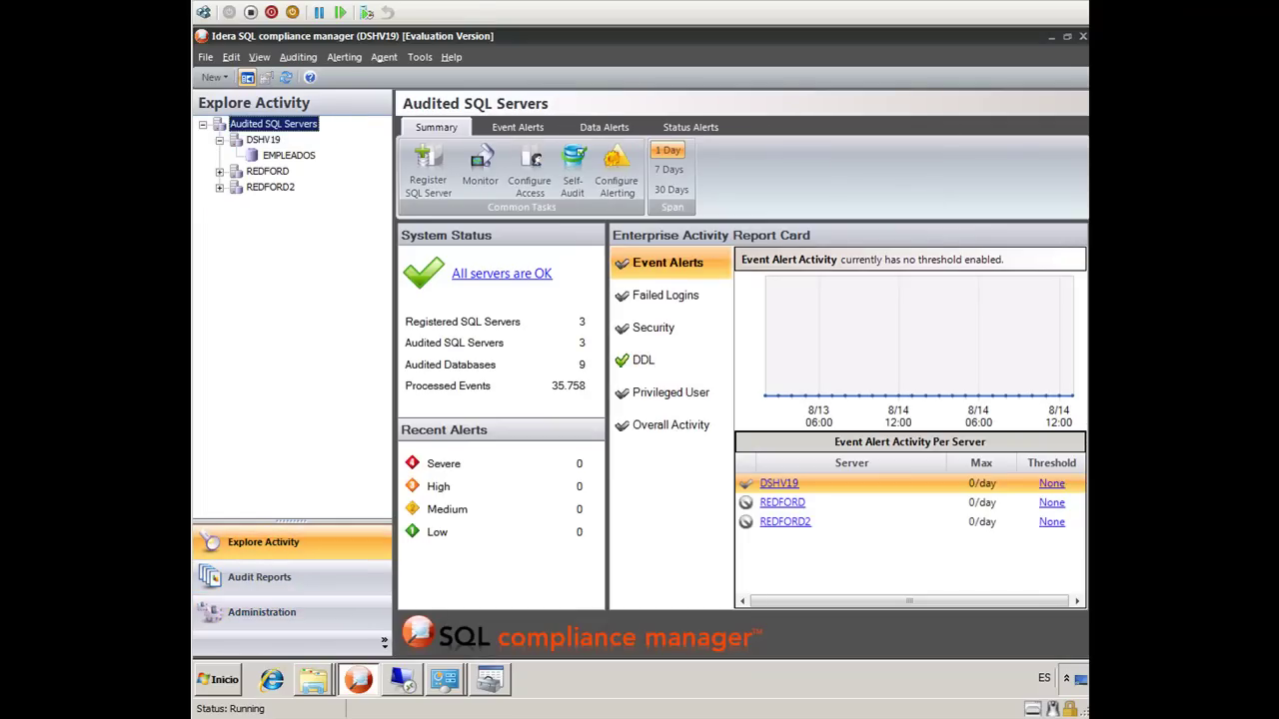
click(263, 140)
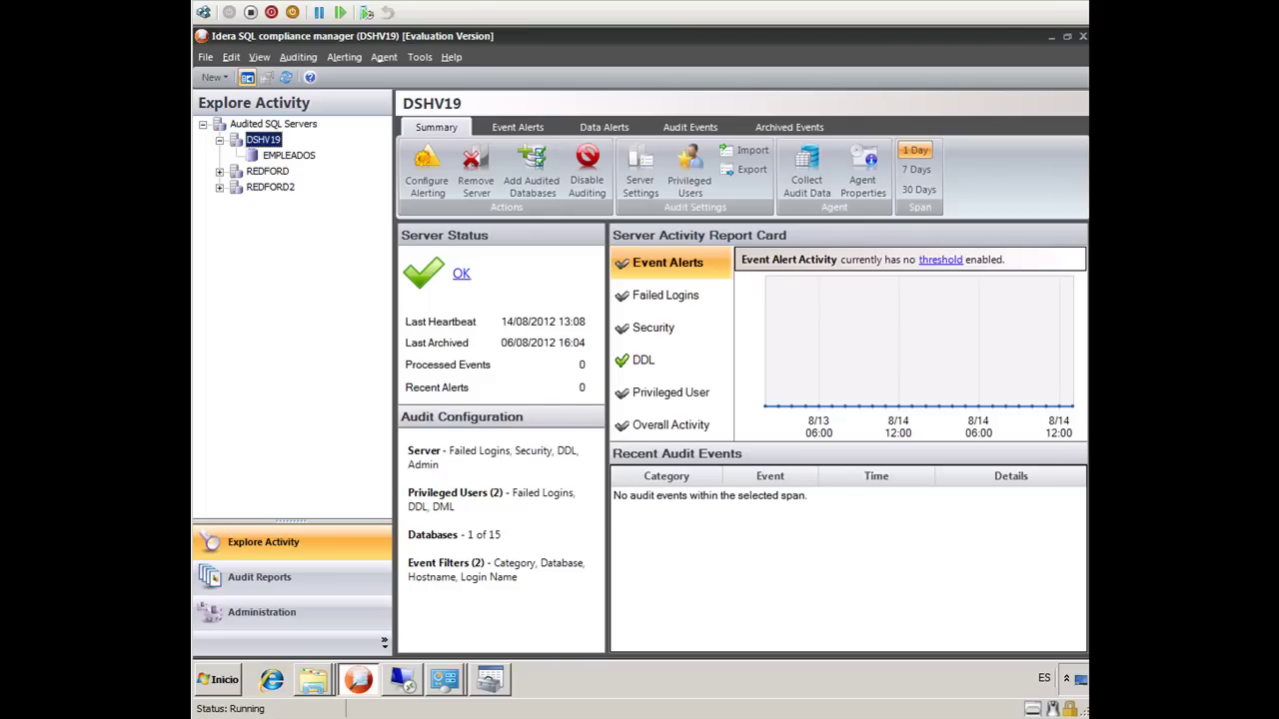
click(288, 156)
click(264, 140)
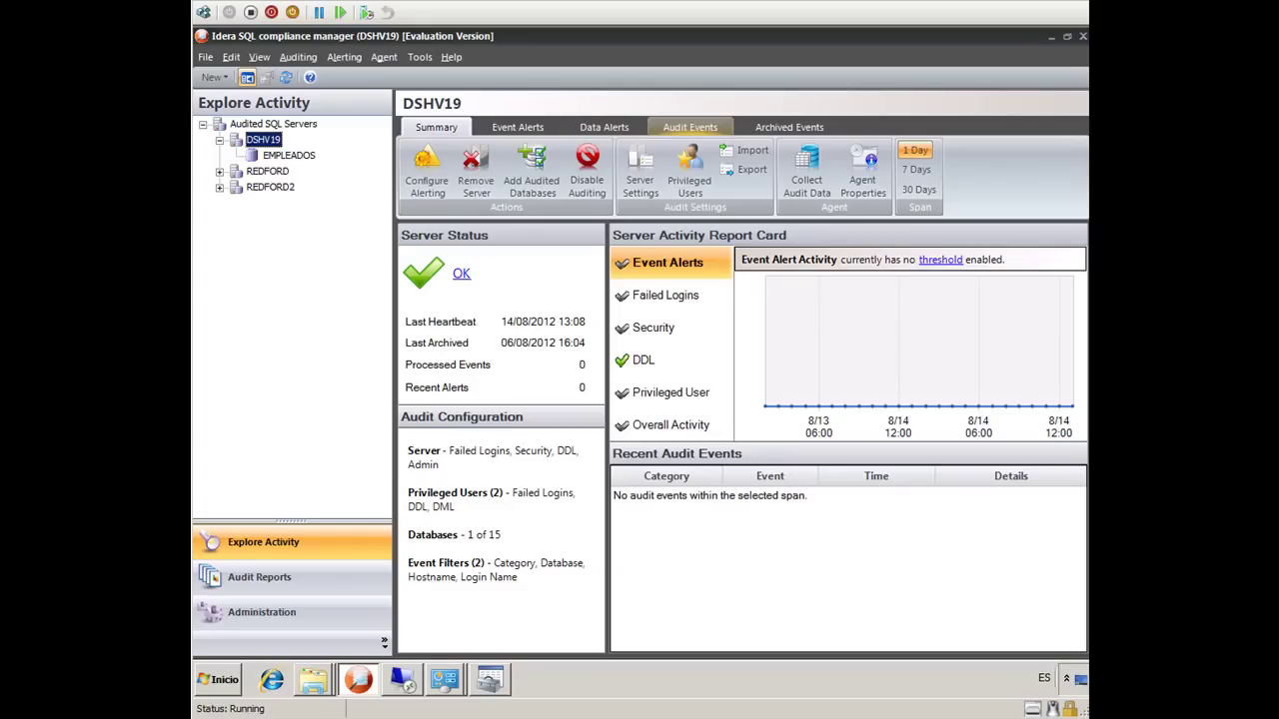
click(690, 127)
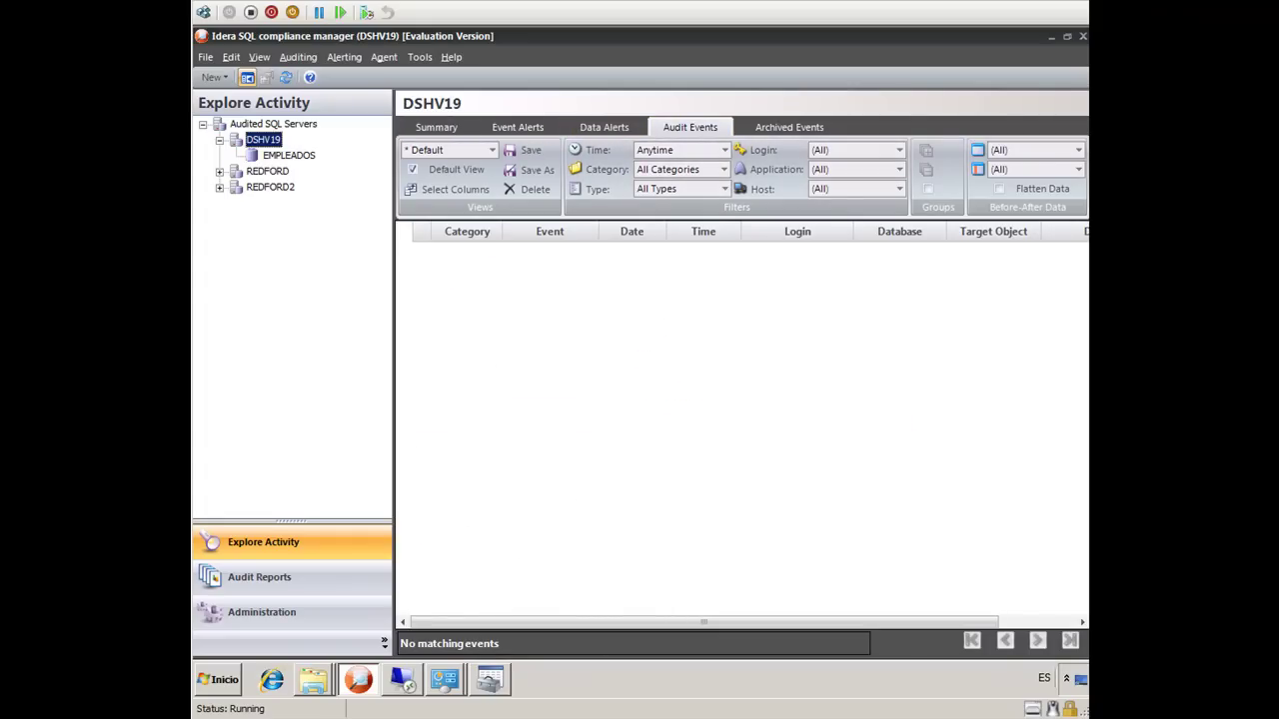
click(289, 156)
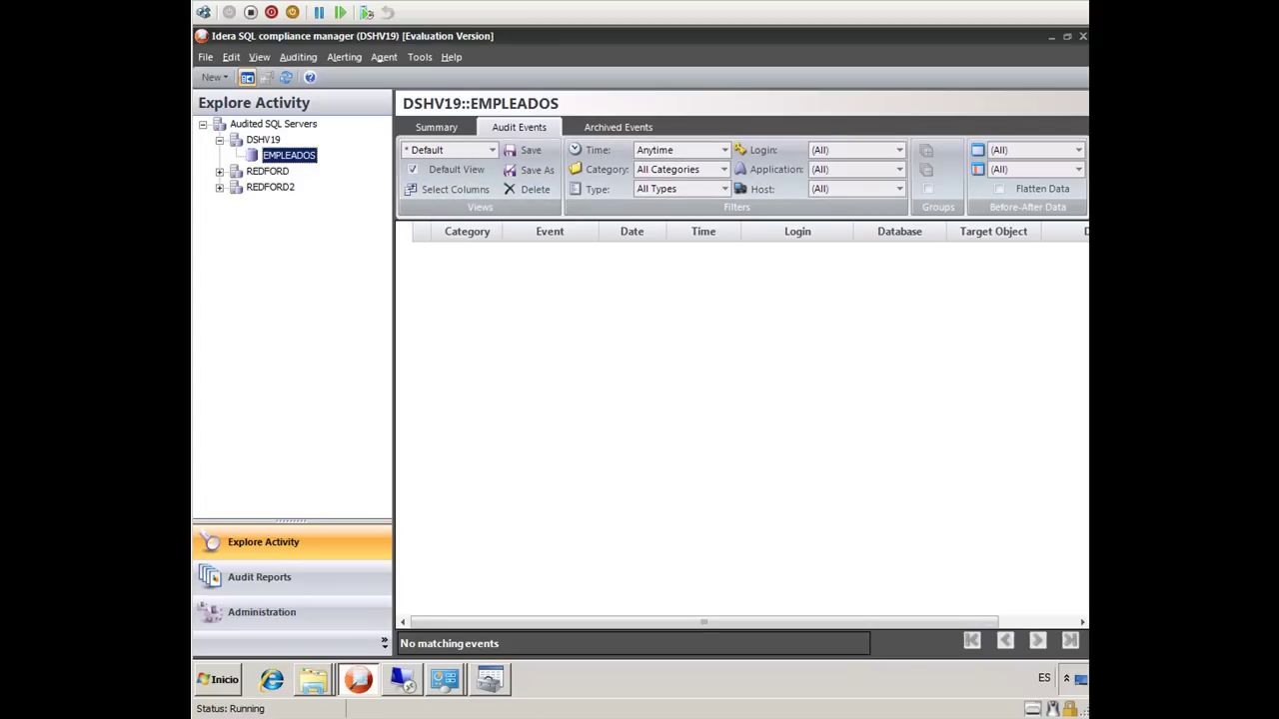
click(263, 140)
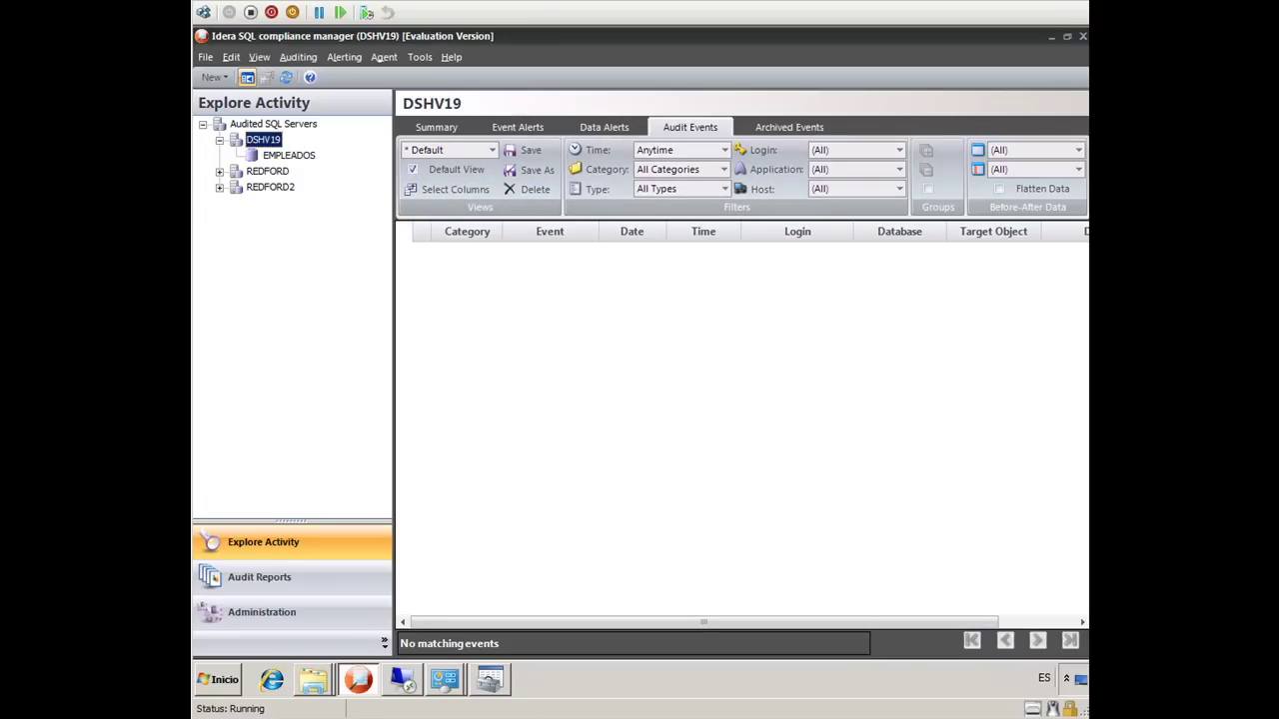
click(272, 124)
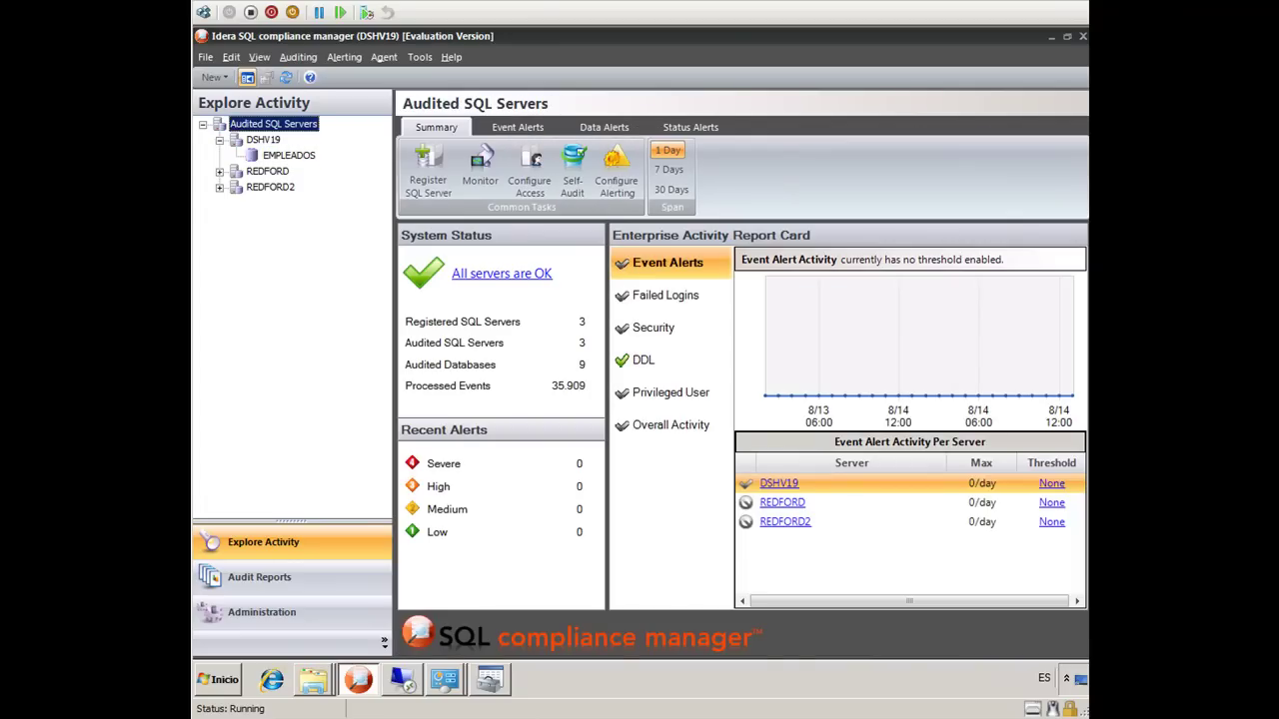
click(262, 139)
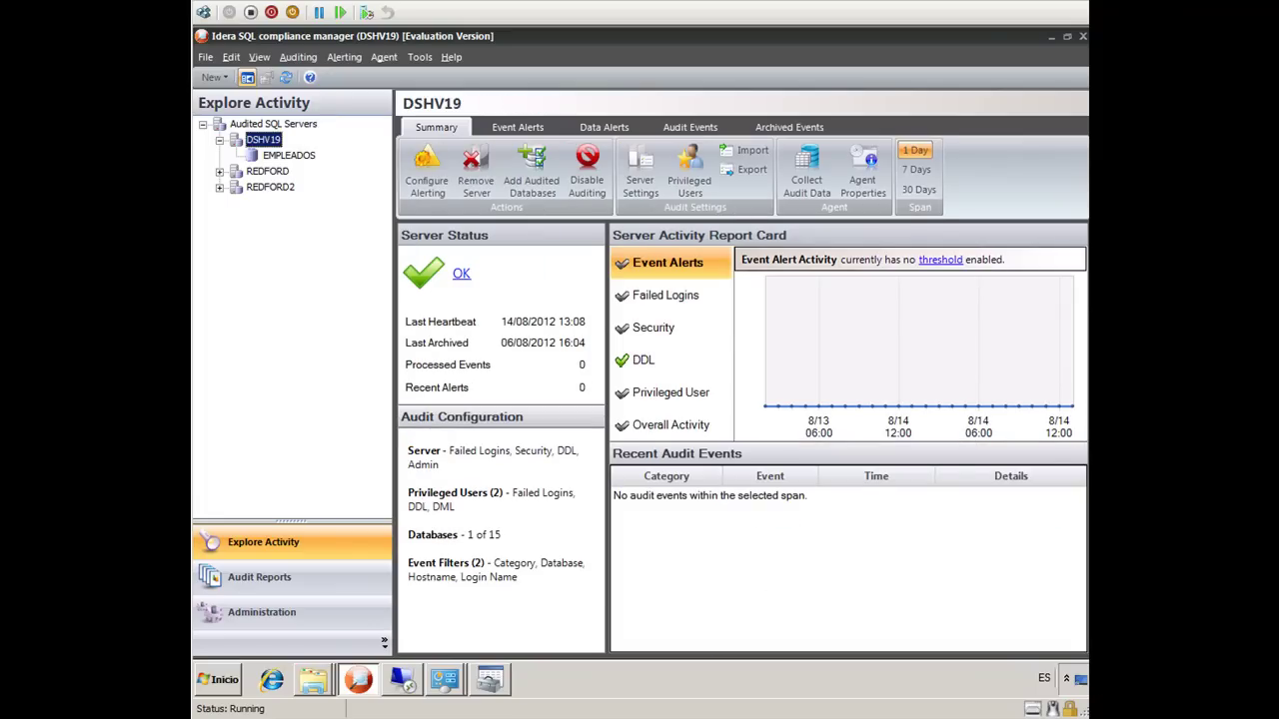
Return to the ODBC data source wizard and repeatedly try to connect to DSHV19 with the entered sa login
click(490, 679)
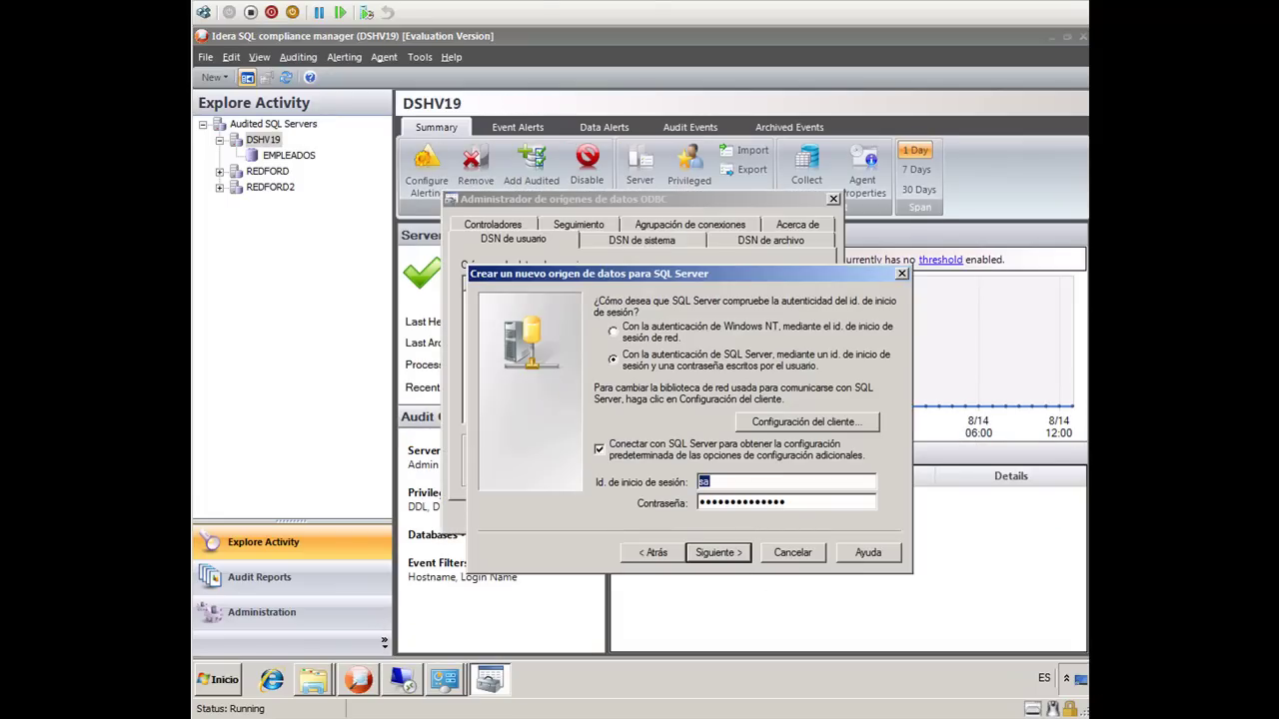
key(Return)
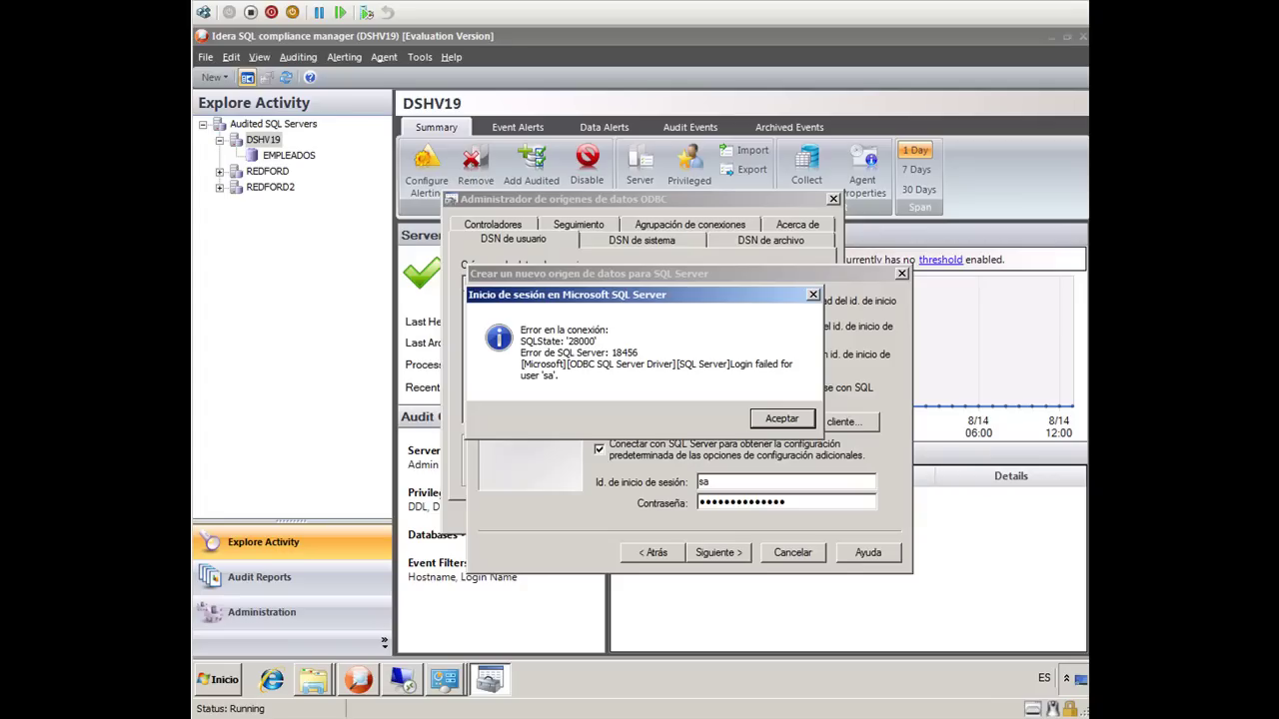
key(Return)
key(Return)
key(Return)
key(Return)
key(Return)
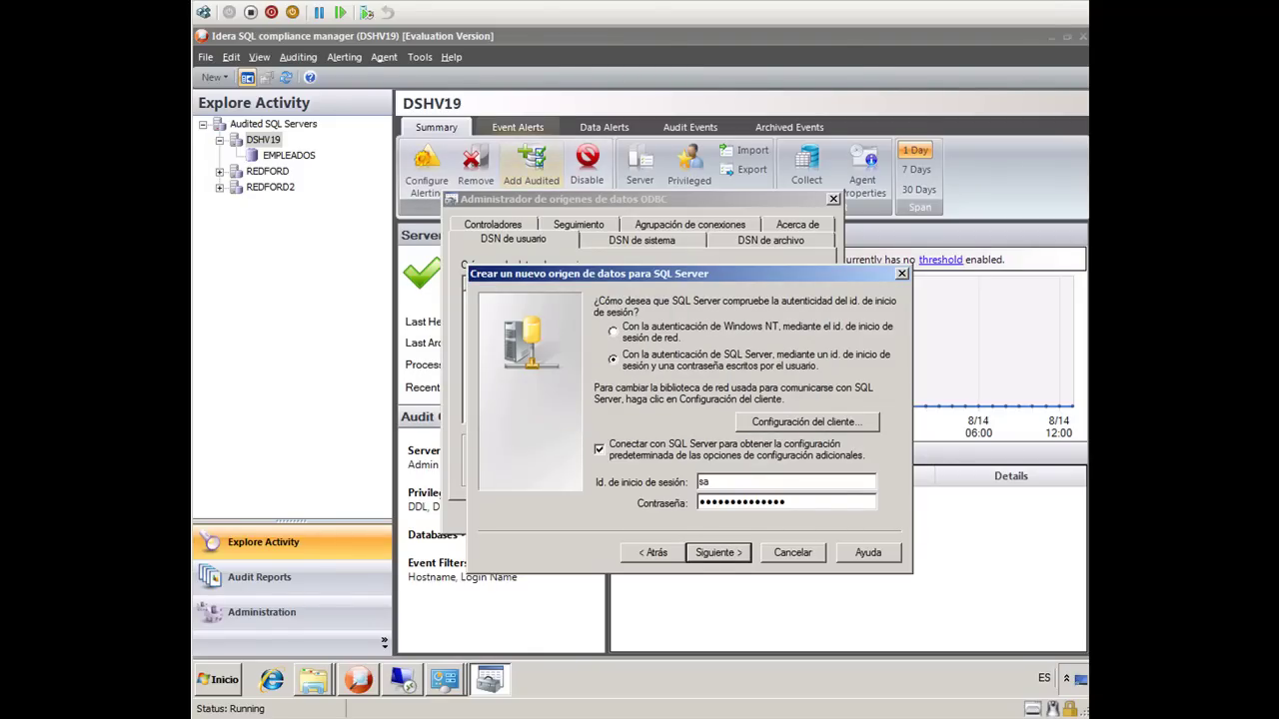
Check the trace files in the tempTraces folder on the dshv19 remote desktop and return to SQL compliance manager
click(529, 36)
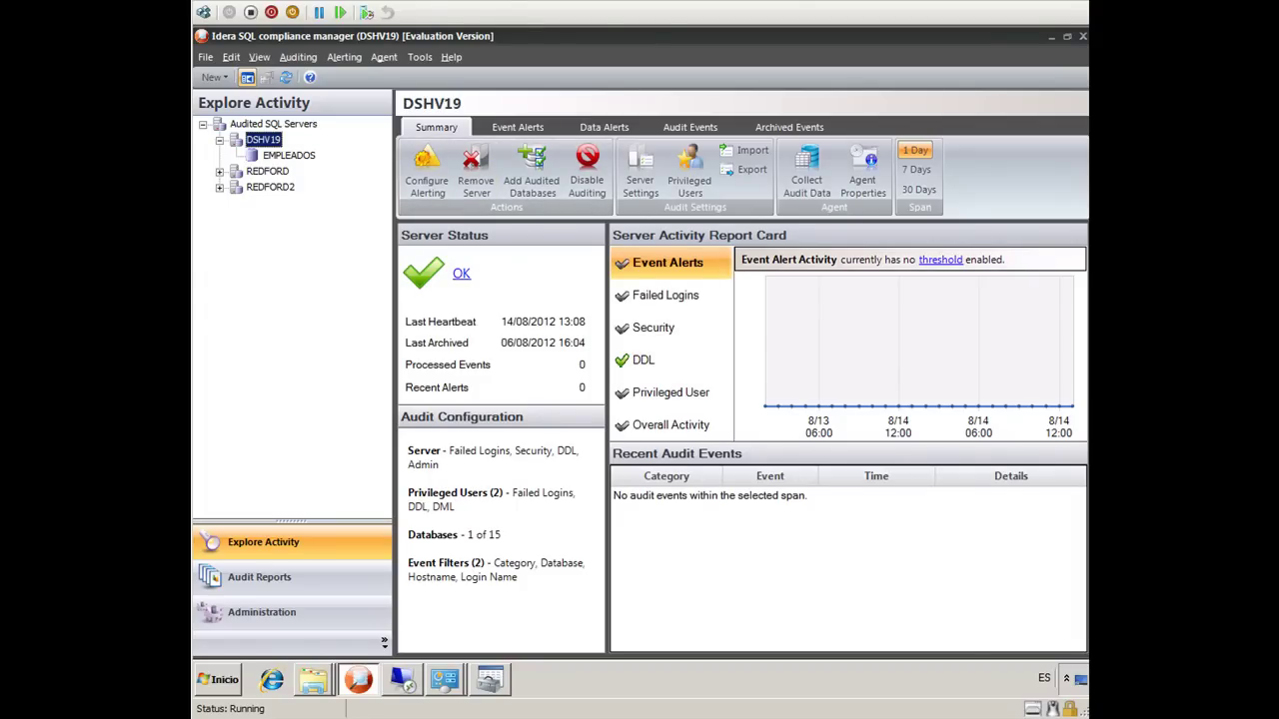
key(alt+Tab)
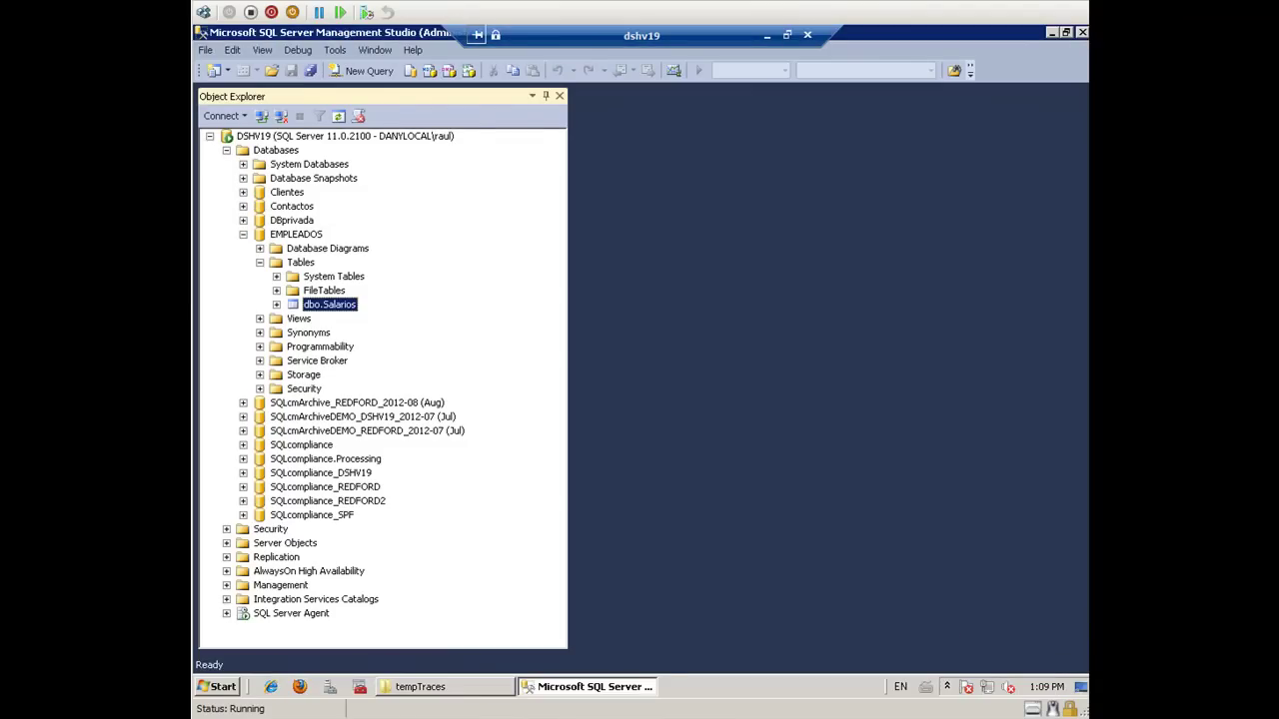
key(alt+Tab)
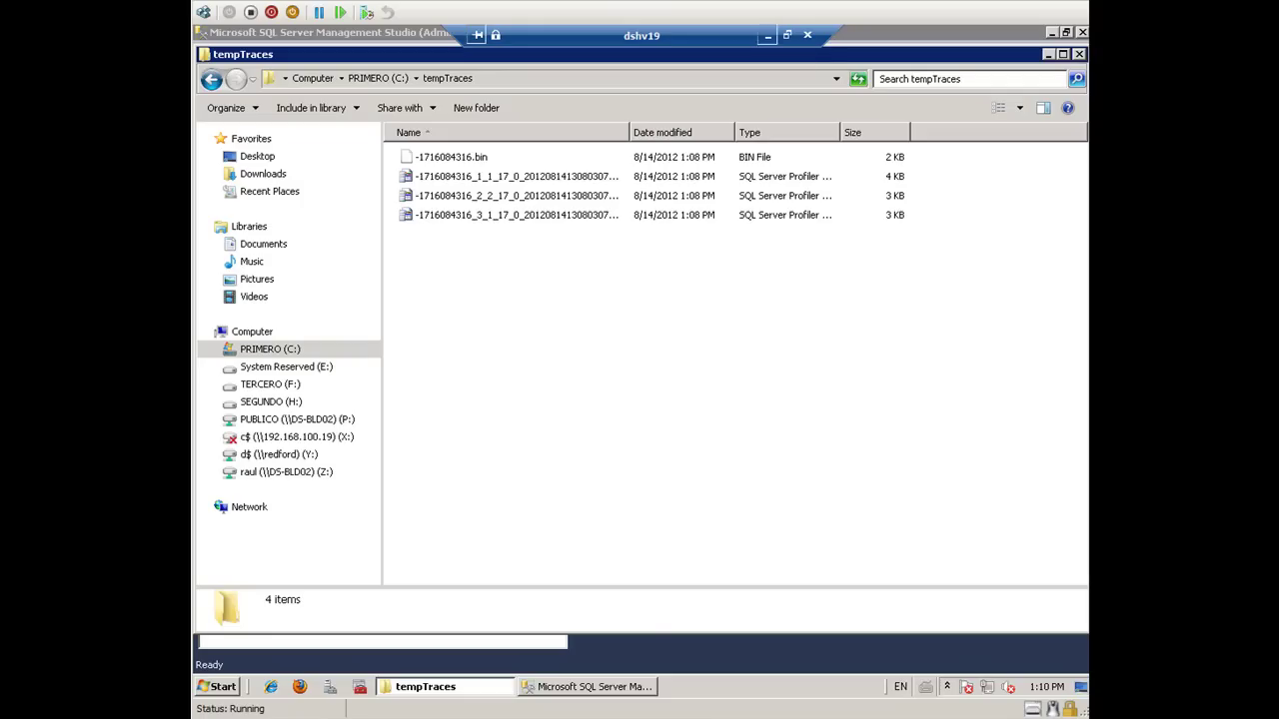
click(766, 35)
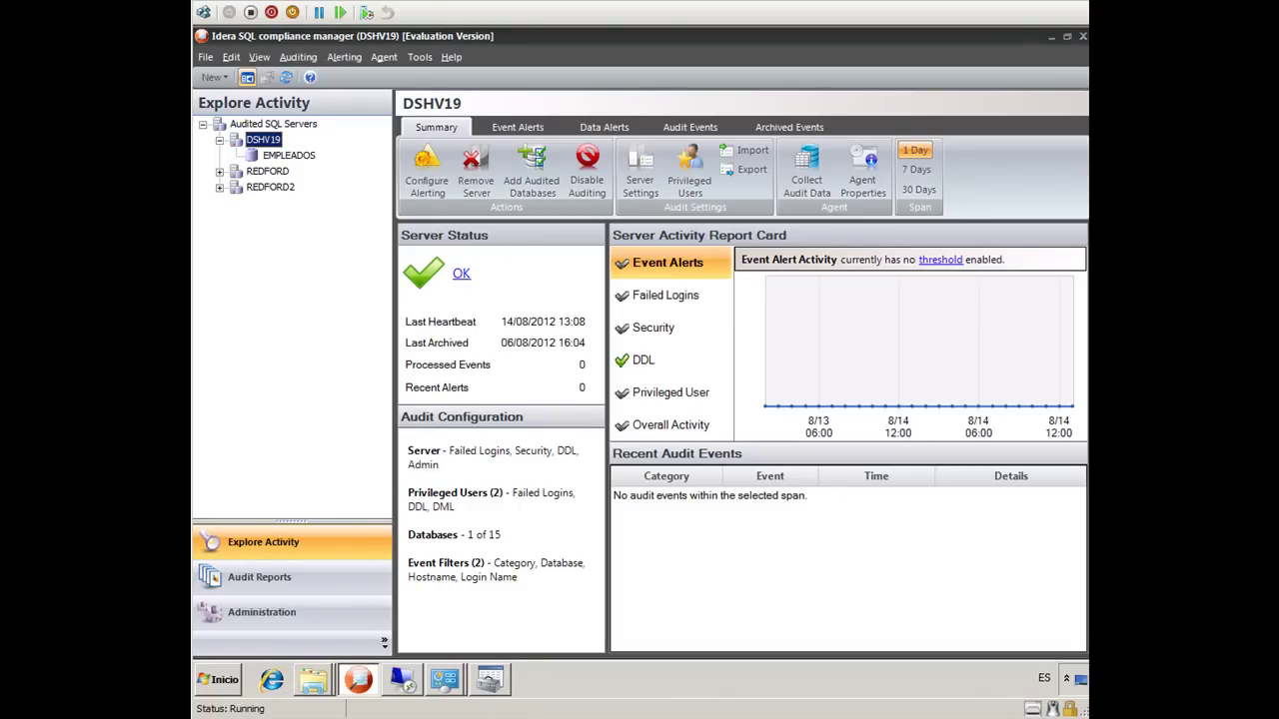
Update the audit settings of DSHV19 immediately and review the login events among its audit events
right_click(259, 140)
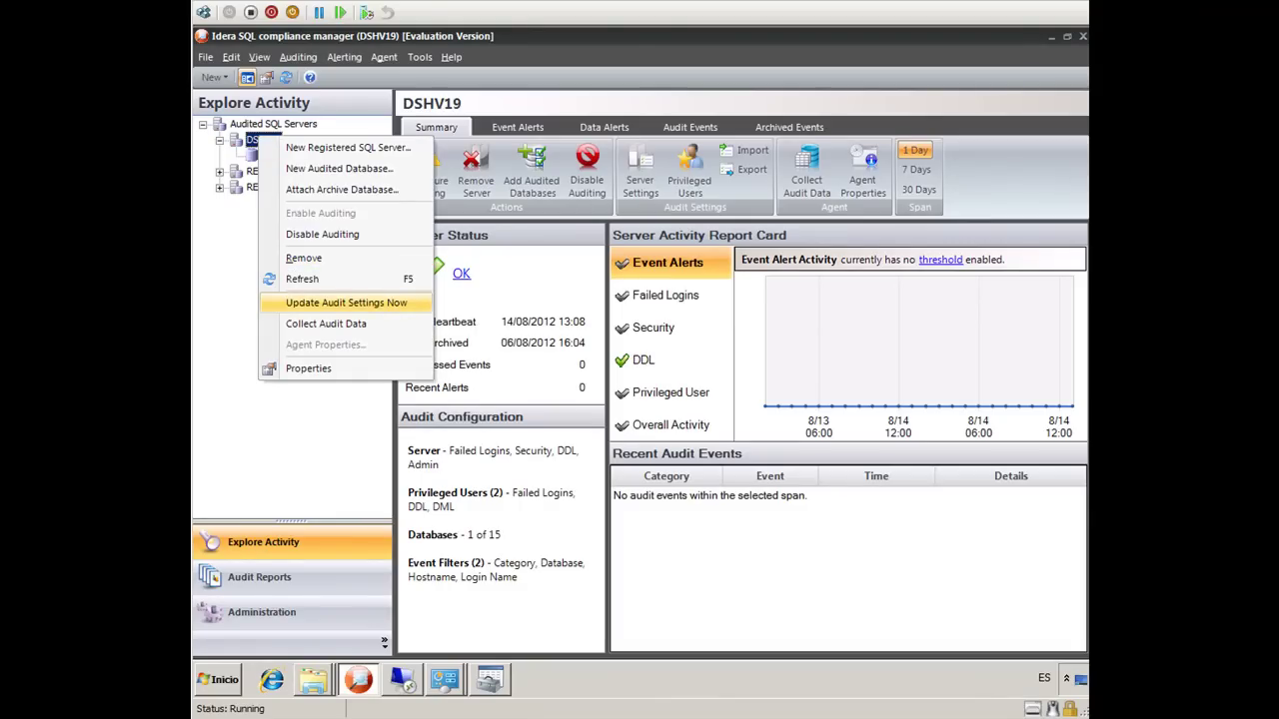
click(345, 303)
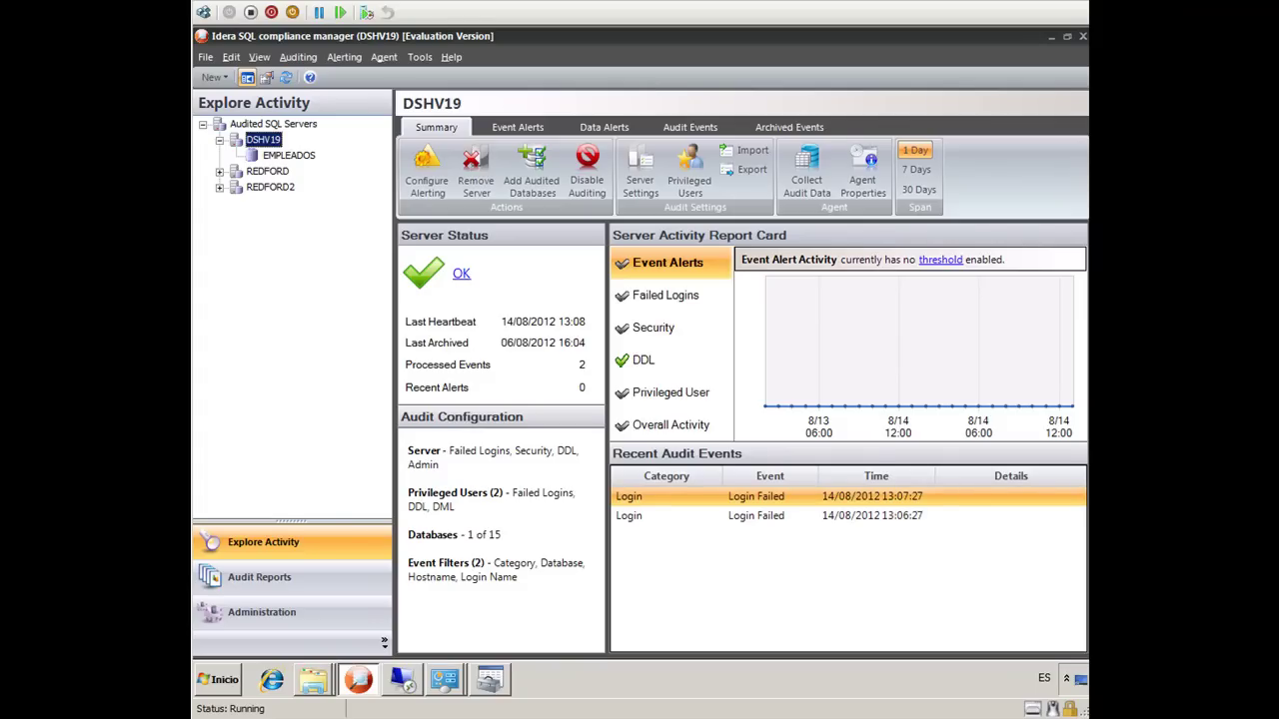
click(689, 126)
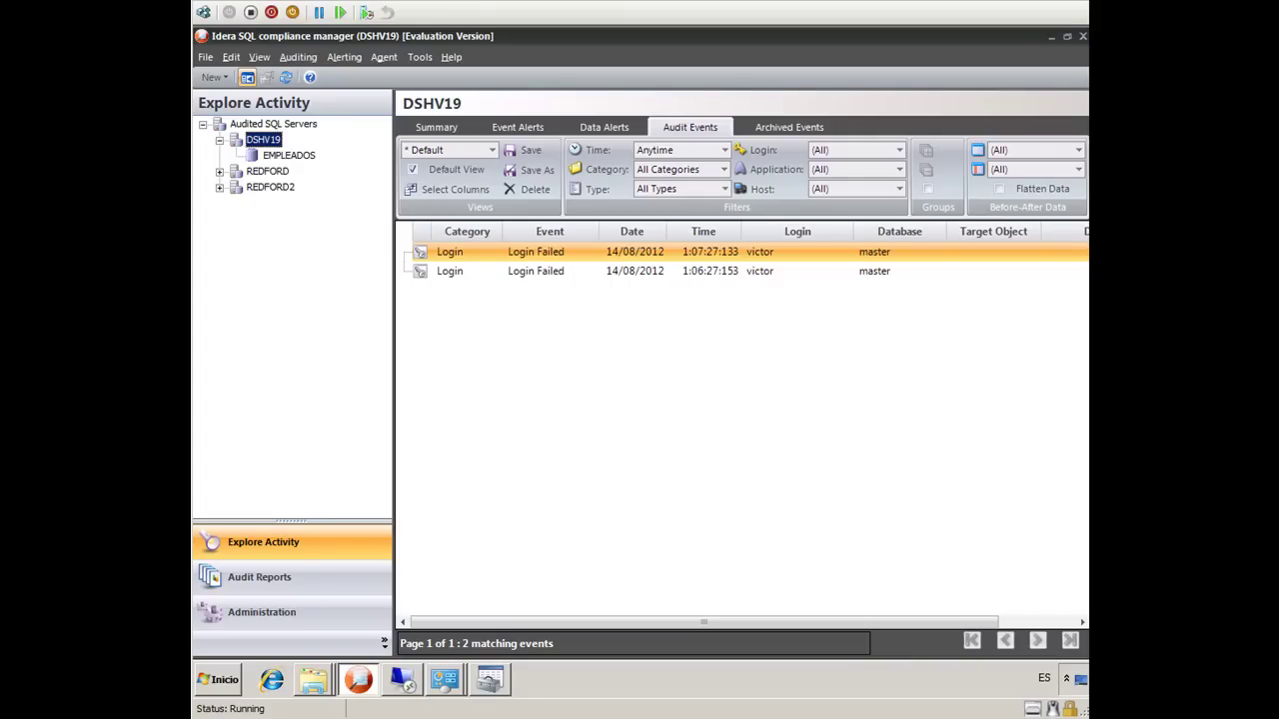
click(689, 252)
click(689, 270)
click(689, 251)
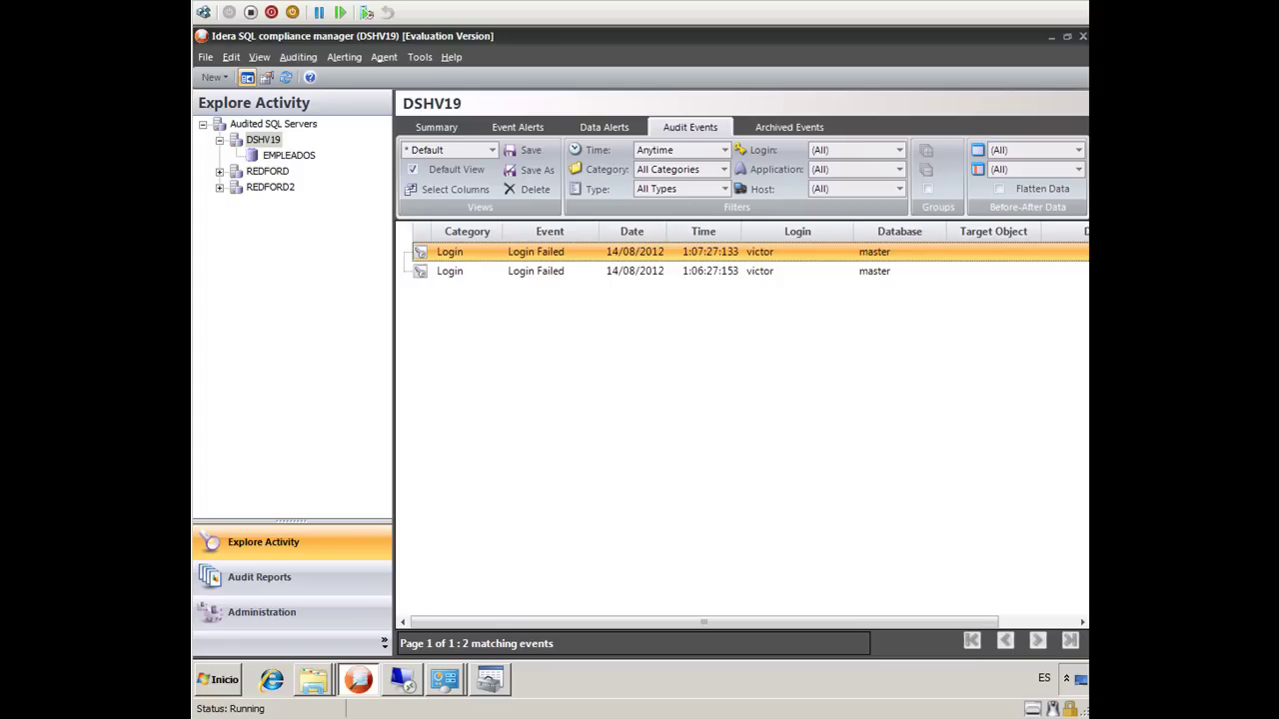
click(289, 156)
click(264, 140)
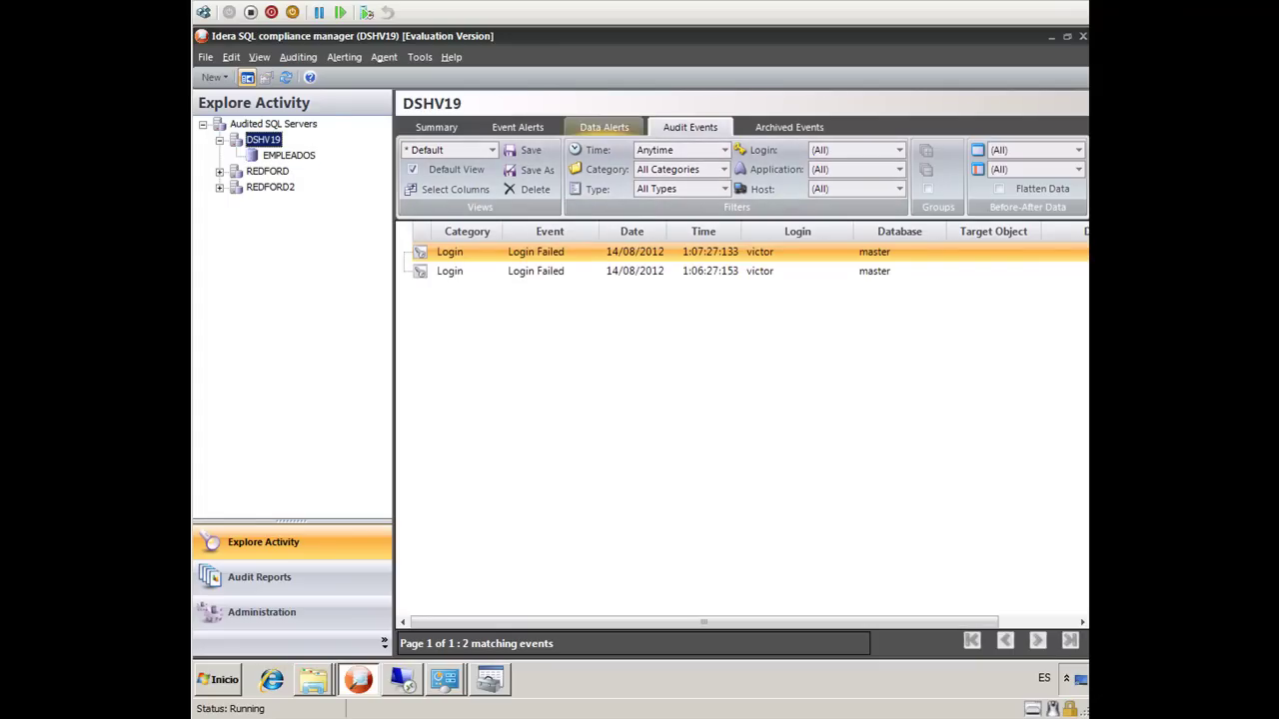
Collect the audit data of DSHV19 now and accept the collection notice
right_click(262, 140)
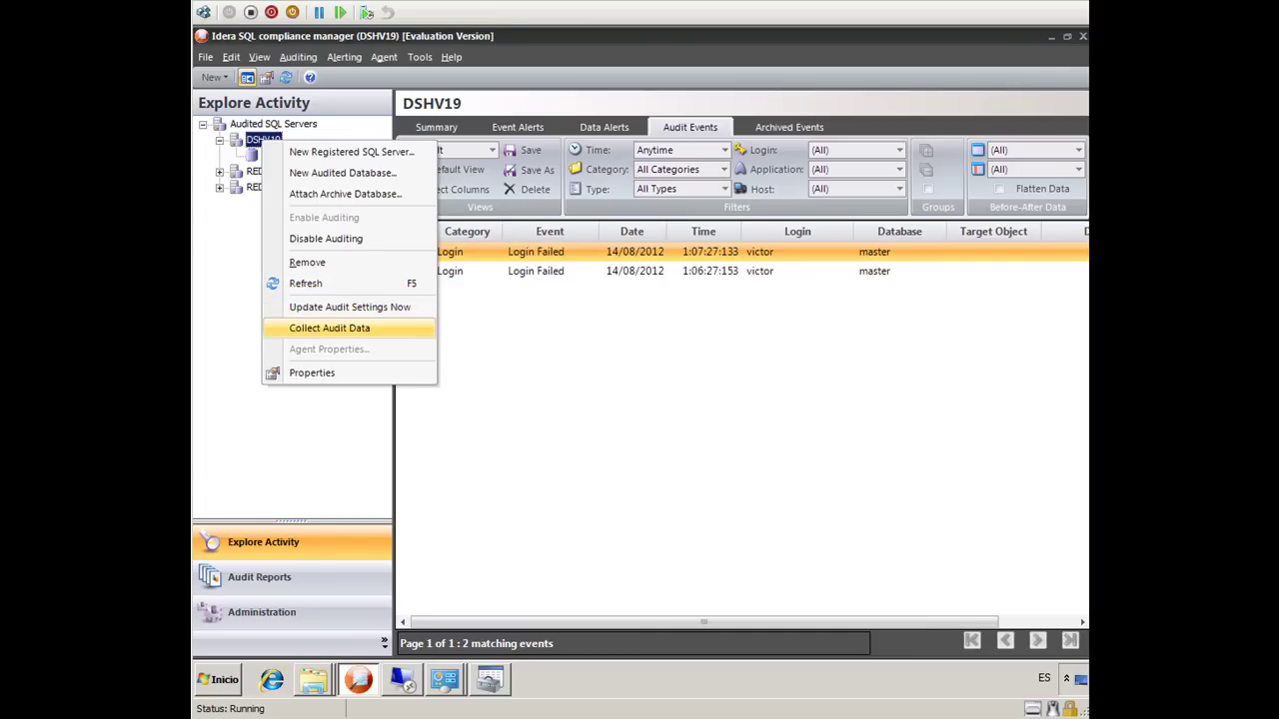
click(330, 328)
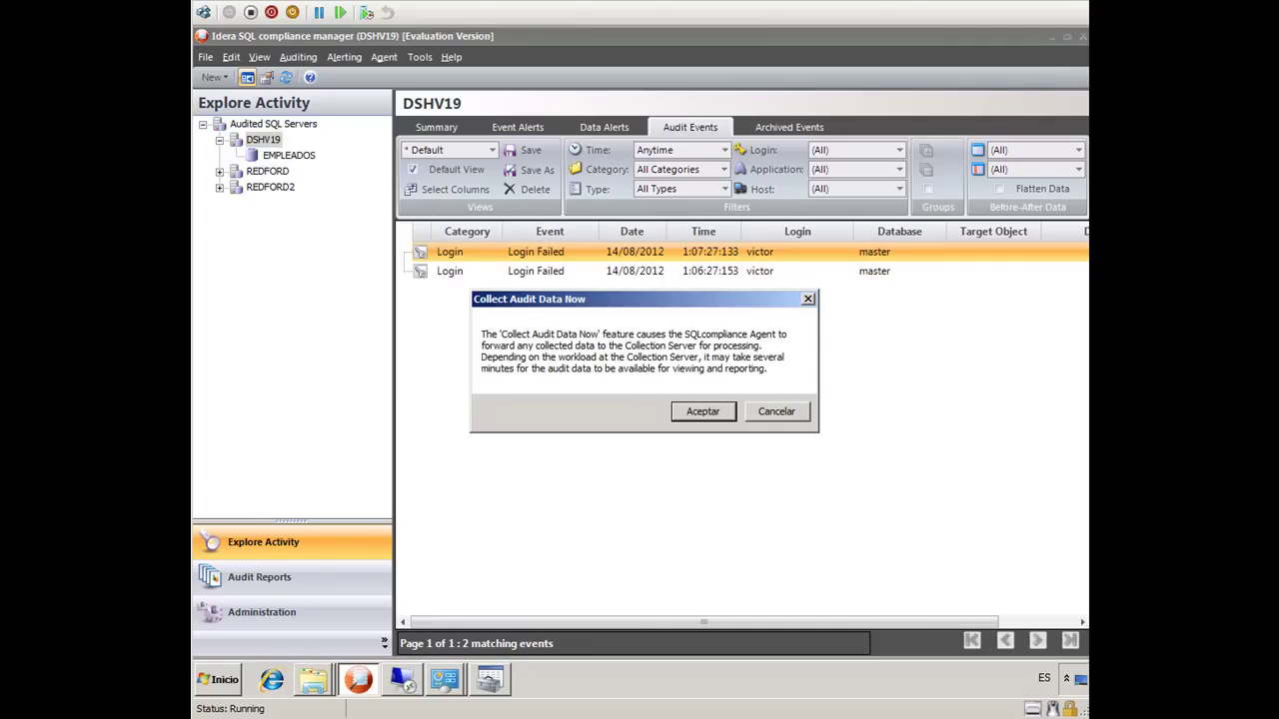
key(Return)
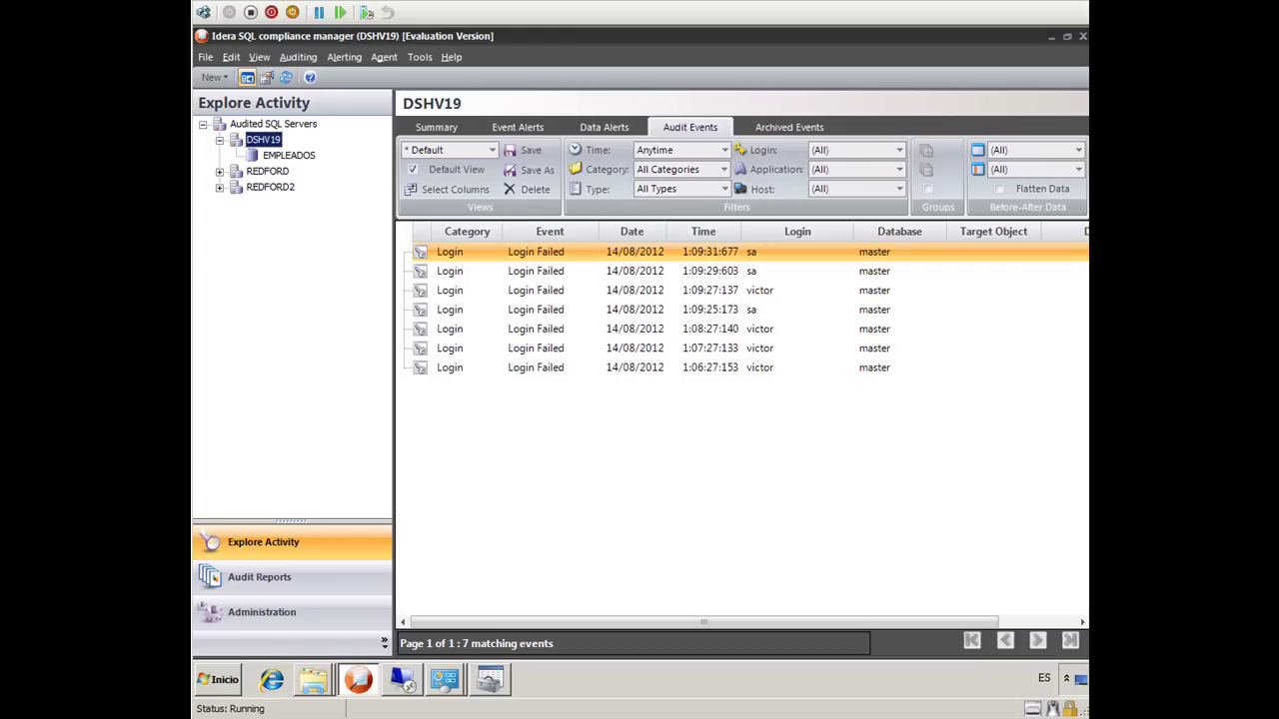
Review the failed sa logins and examine the host name in the detailed properties of the most recent one
click(751, 252)
click(751, 271)
click(751, 309)
click(751, 271)
click(751, 252)
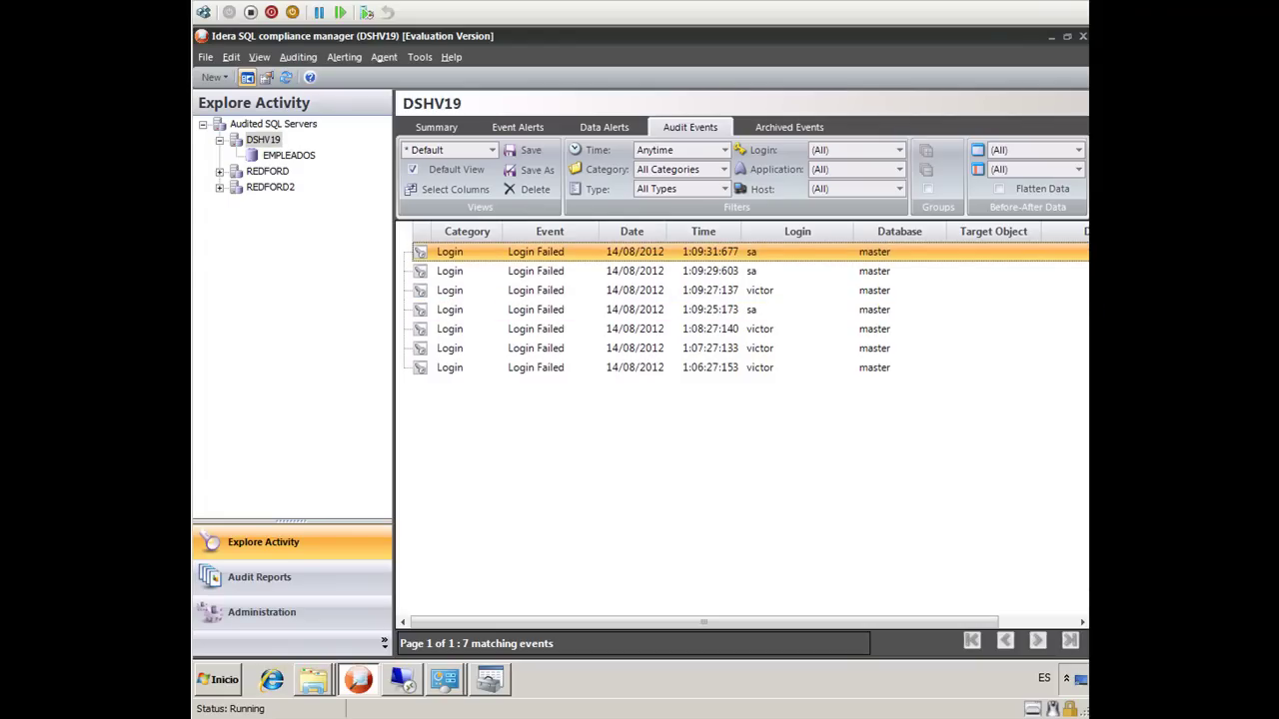
double_click(751, 252)
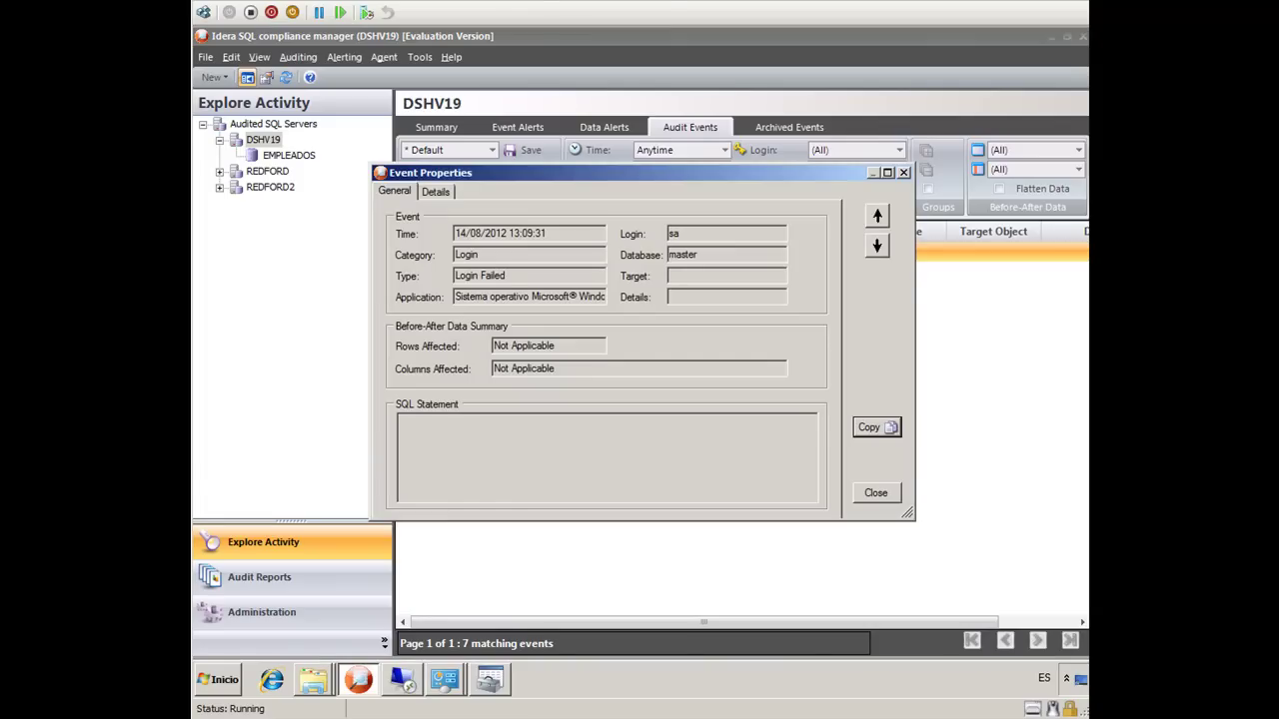
double_click(684, 255)
click(436, 192)
drag(831, 262, 831, 314)
click(639, 348)
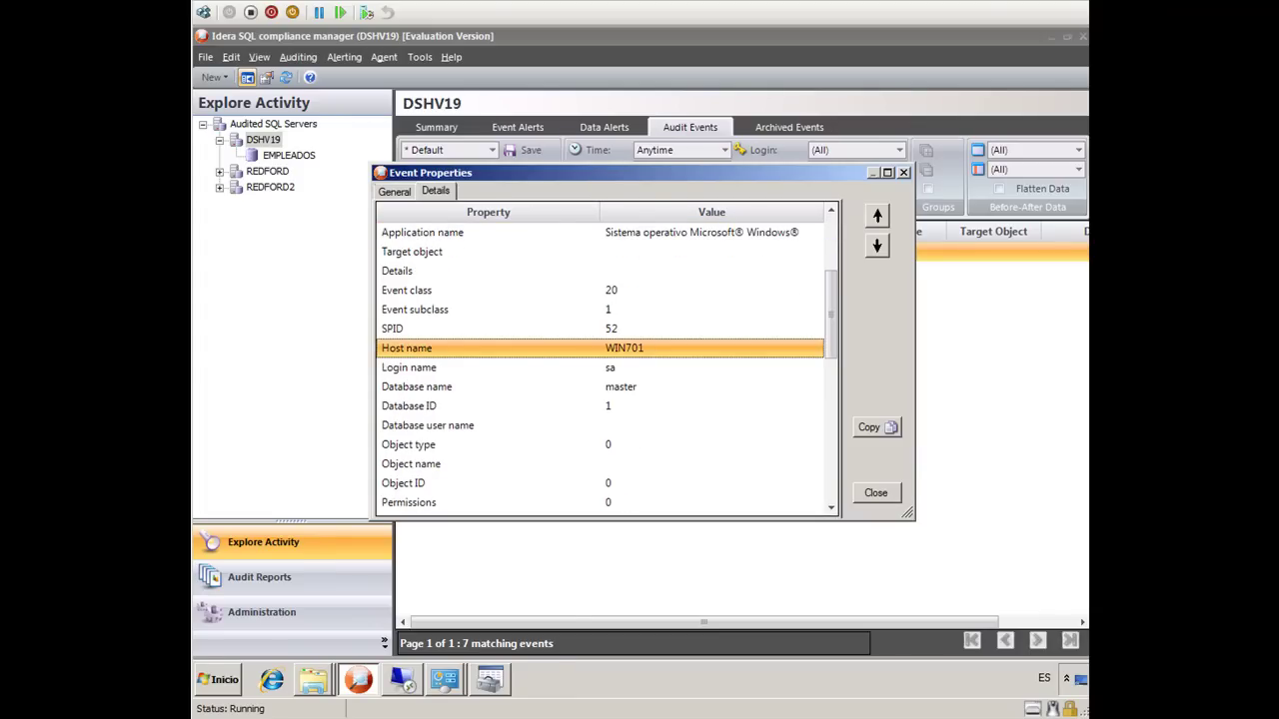
Open a command prompt and run hostname to compare this computer's name with the event's host name
click(218, 679)
click(447, 543)
text(cmd)
key(Return)
text(hostname)
key(Return)
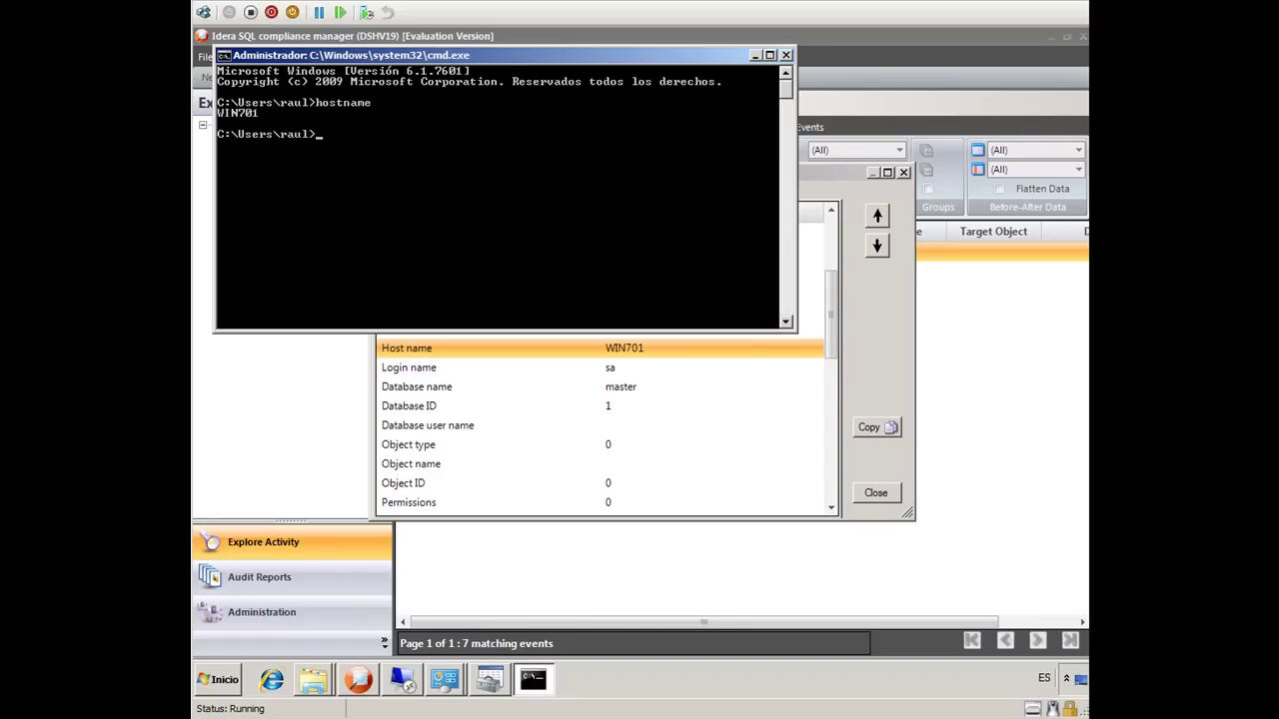
Return to SQL compliance manager, check the login name in the failed login's event properties, and close the properties
key(alt+Tab)
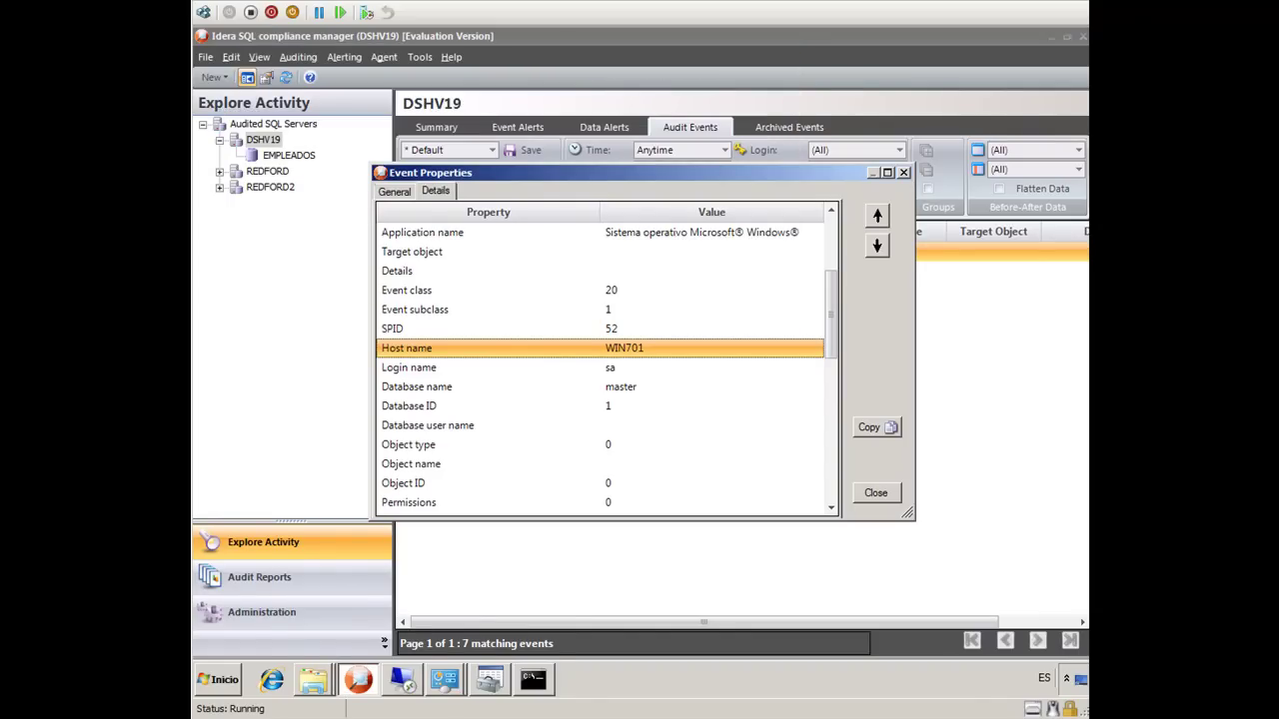
click(609, 368)
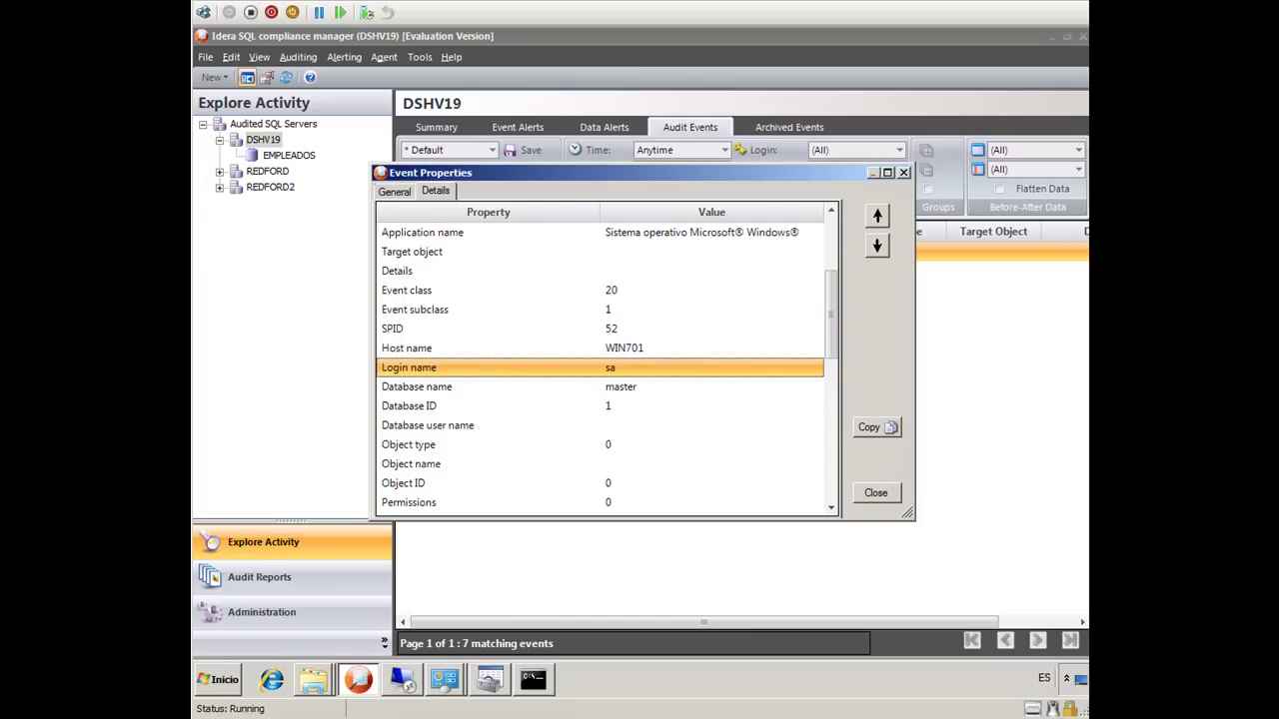
click(876, 493)
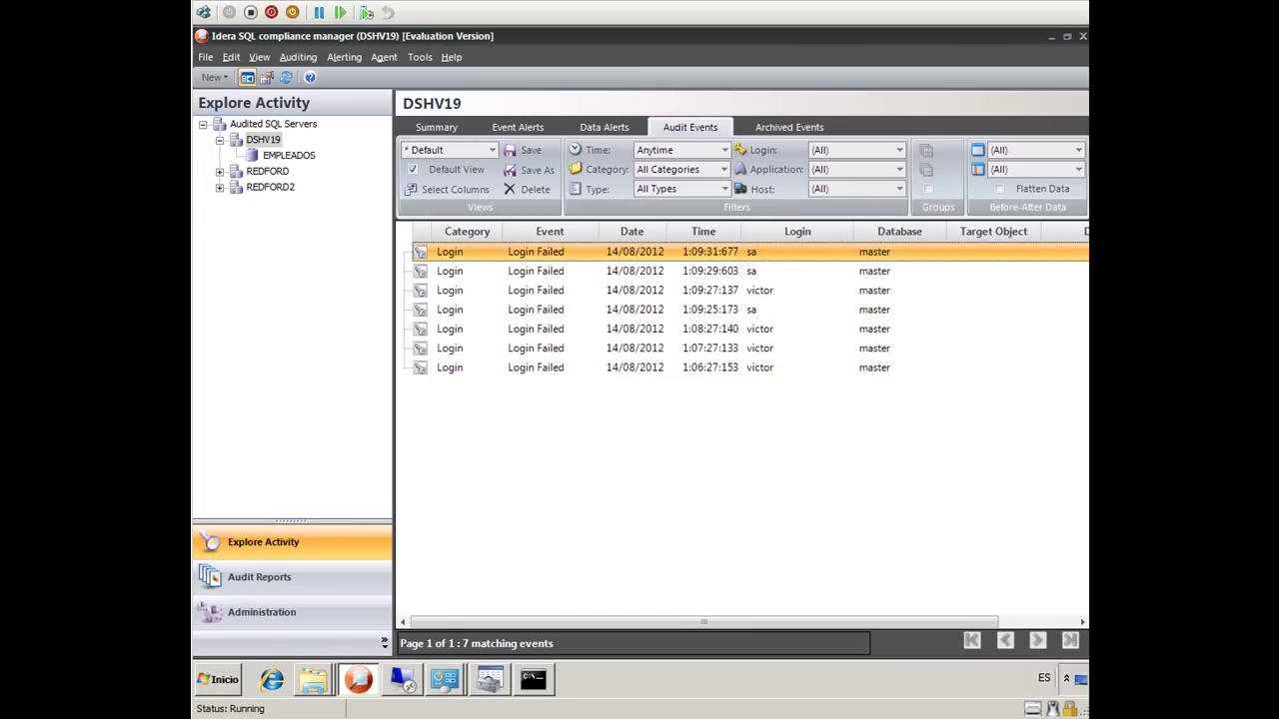
Check the data alerts and event alerts of DSHV19, and open the summary of its EMPLEADOS database
click(603, 127)
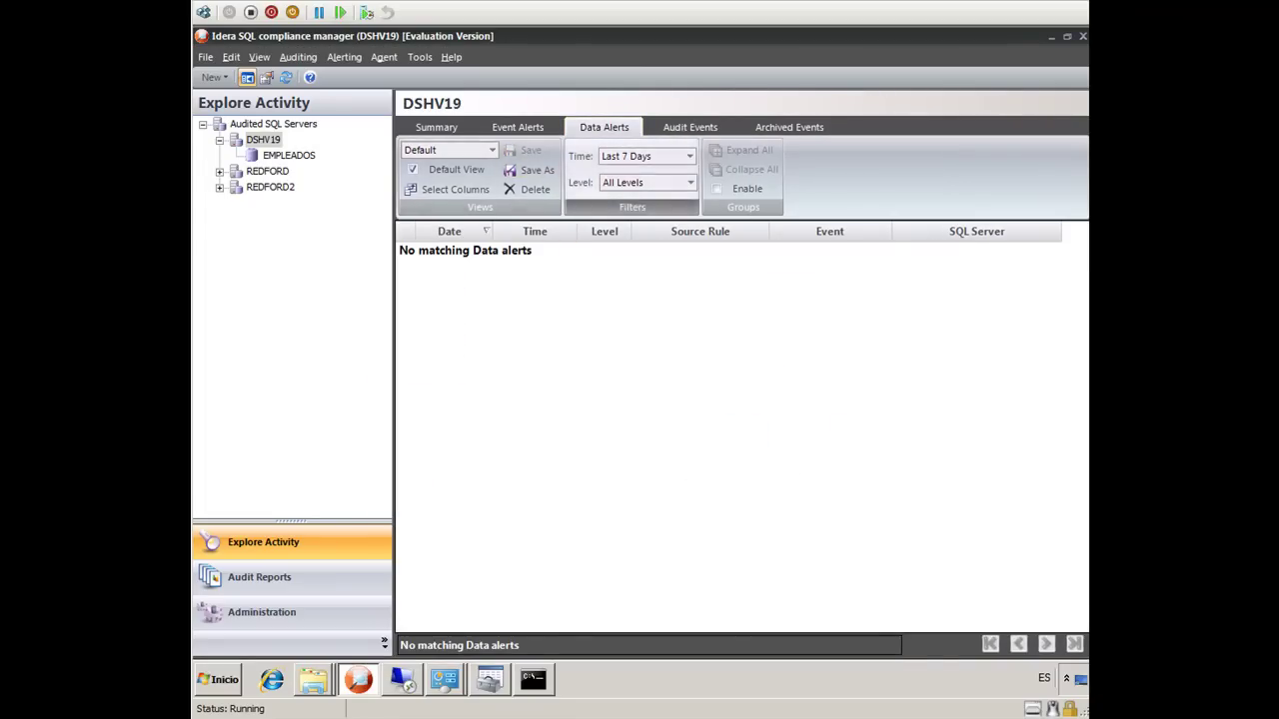
click(517, 127)
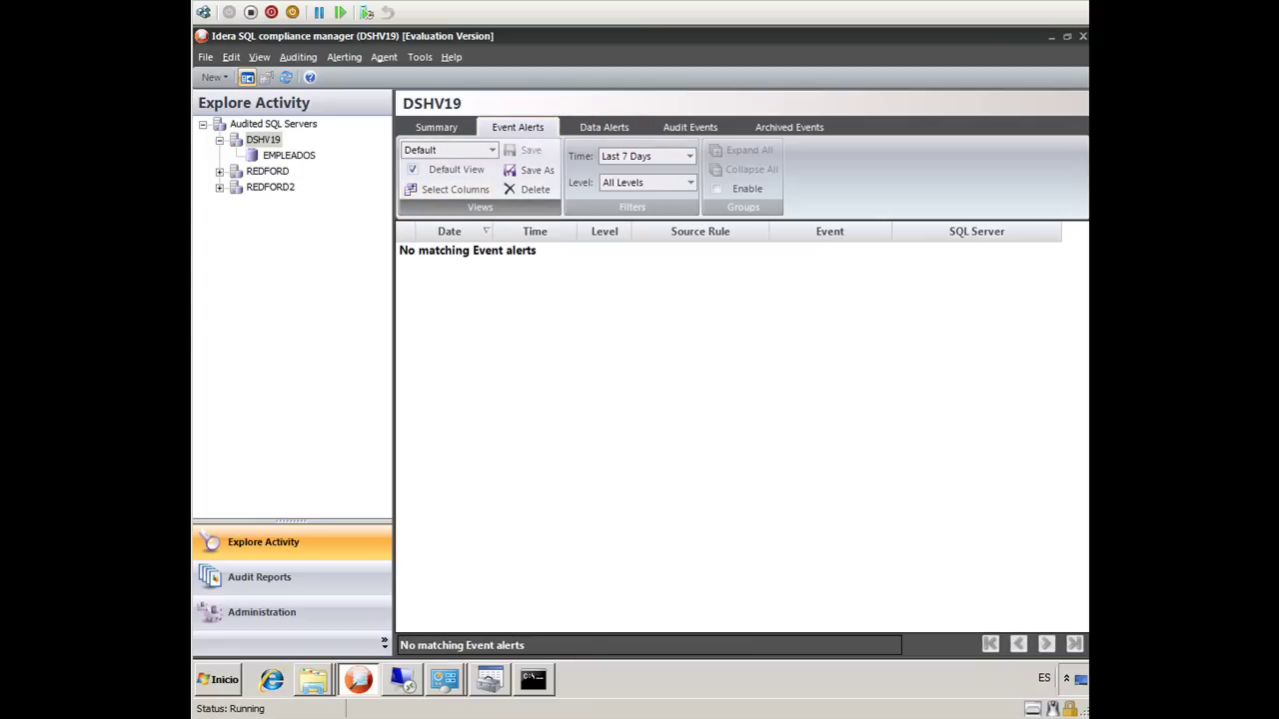
click(289, 156)
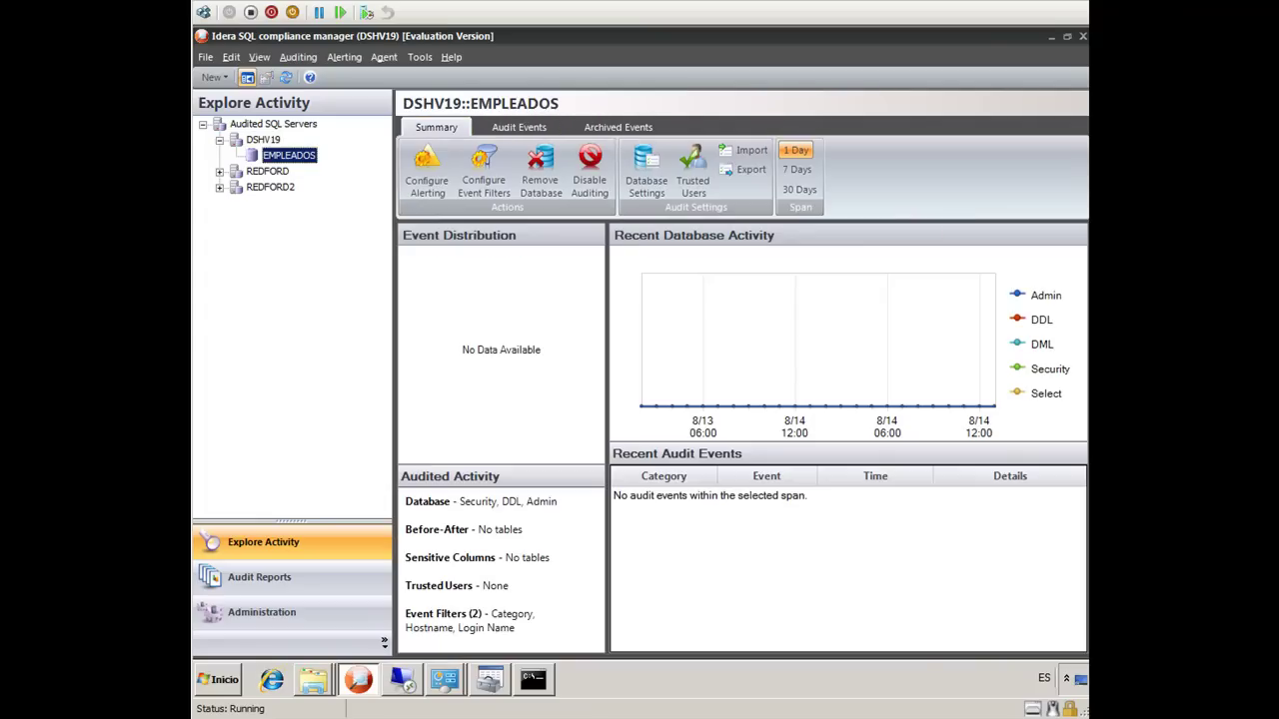